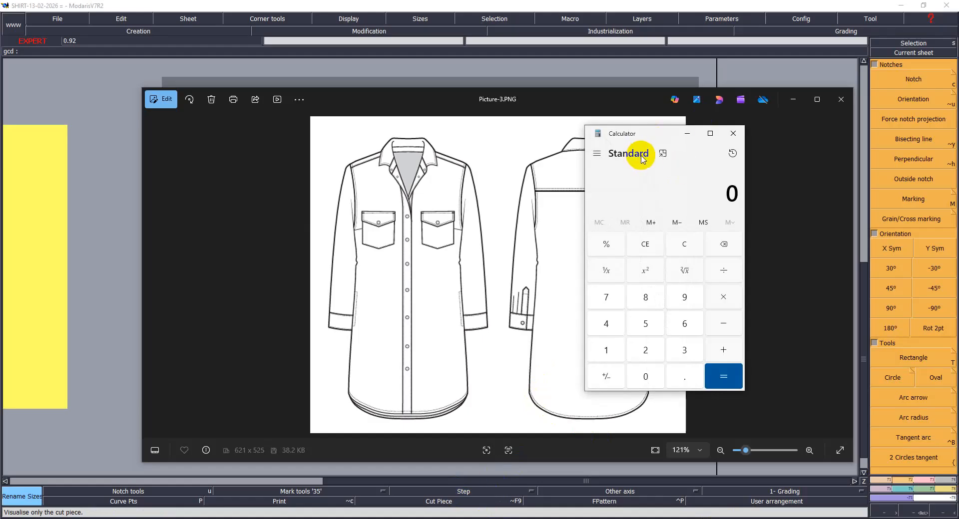
- Keep the calculator on top in its compact view and move it clear of the garment sketch
click(660, 156)
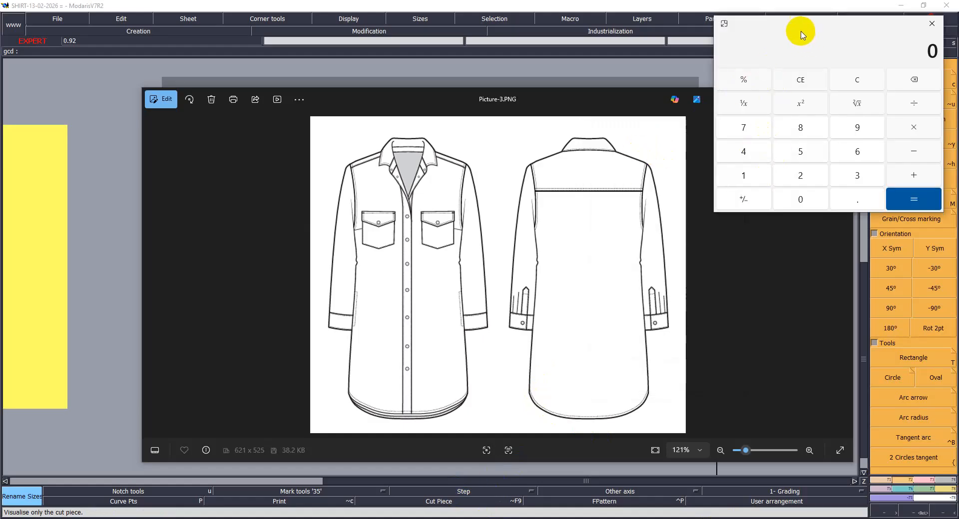
drag(793, 27, 197, 463)
click(197, 506)
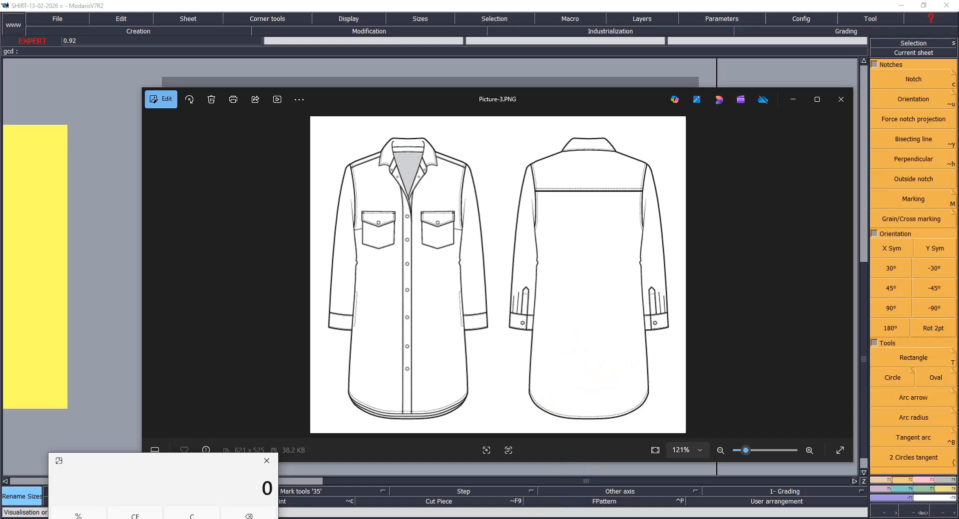
- Bring up the measurement chart Picture-2.PNG and enlarge it to examine the size S column
click(646, 518)
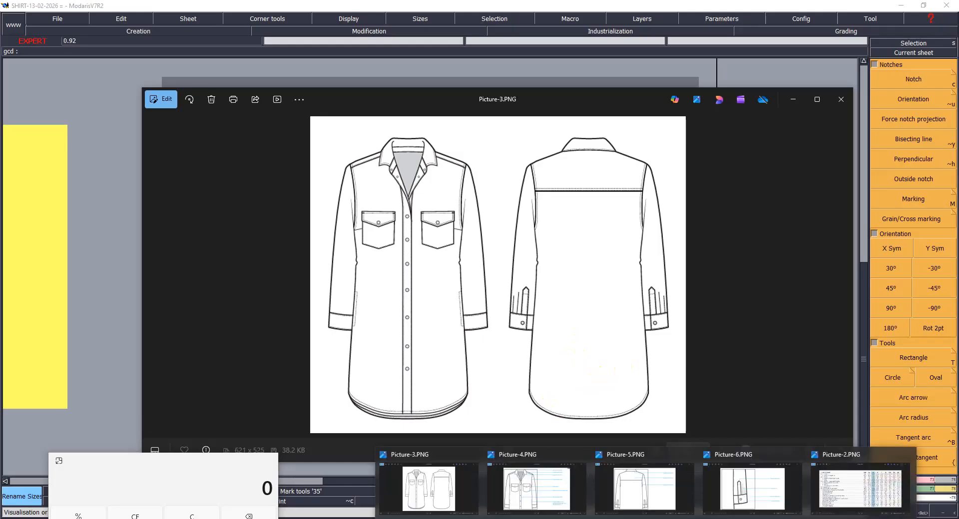
click(841, 487)
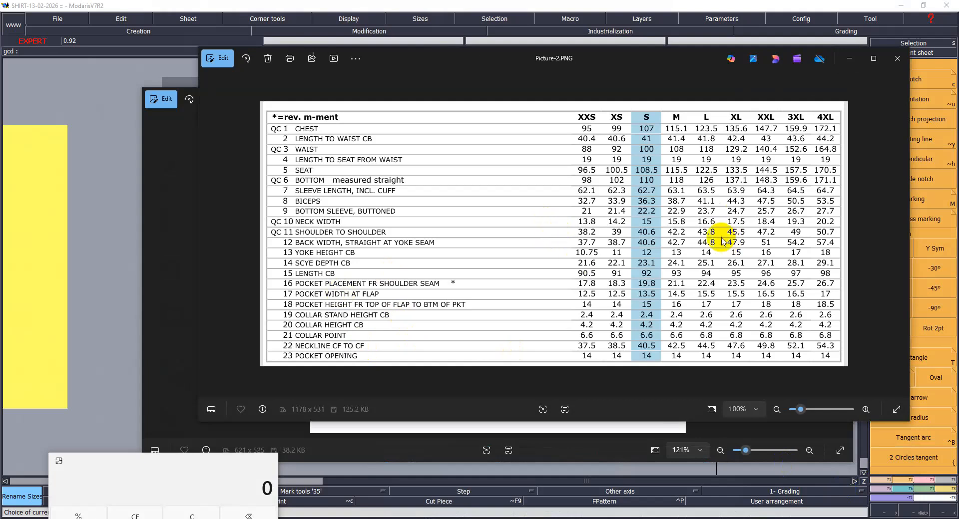
click(897, 417)
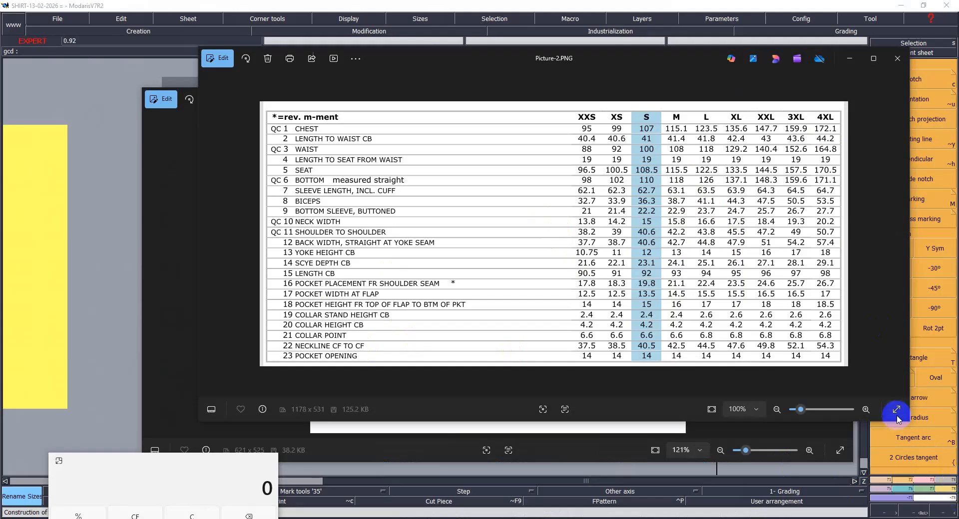
click(892, 329)
scroll(639, 228, up, 1)
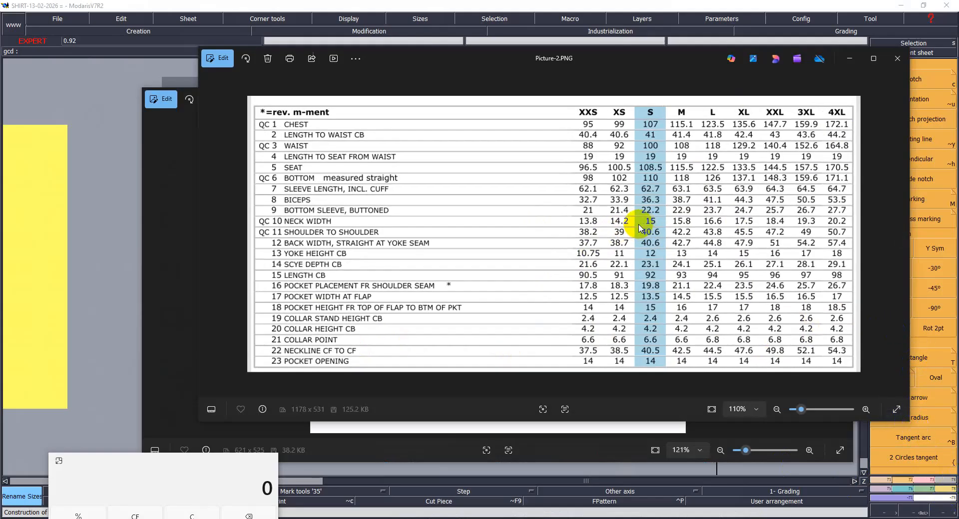
click(671, 495)
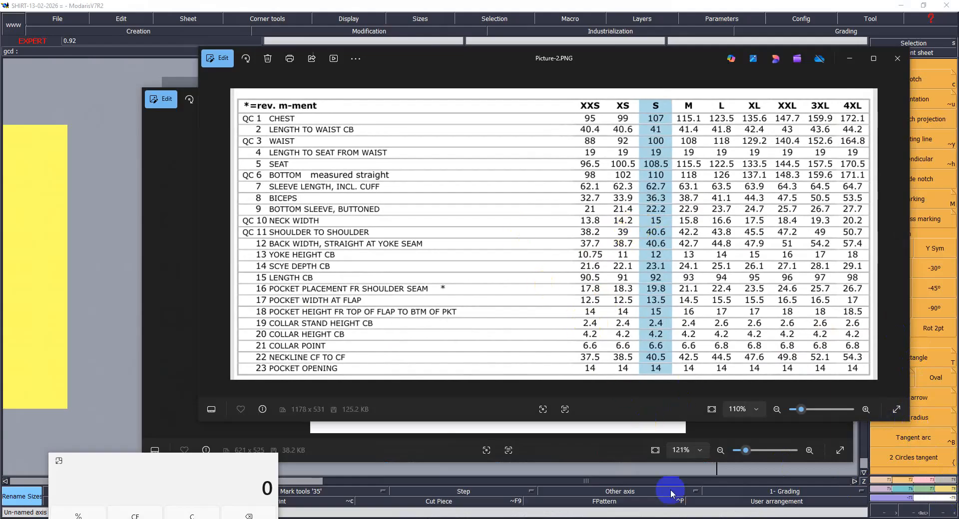
- Show Picture-4.PNG, Picture-5.PNG and Picture-6.PNG to examine the front, back and cuff stitching details
mouse_move(645, 518)
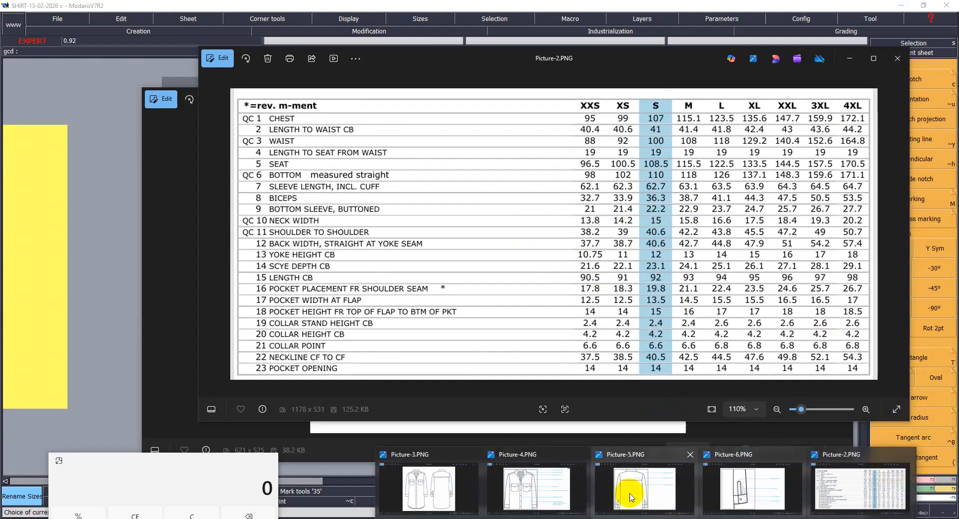
click(525, 493)
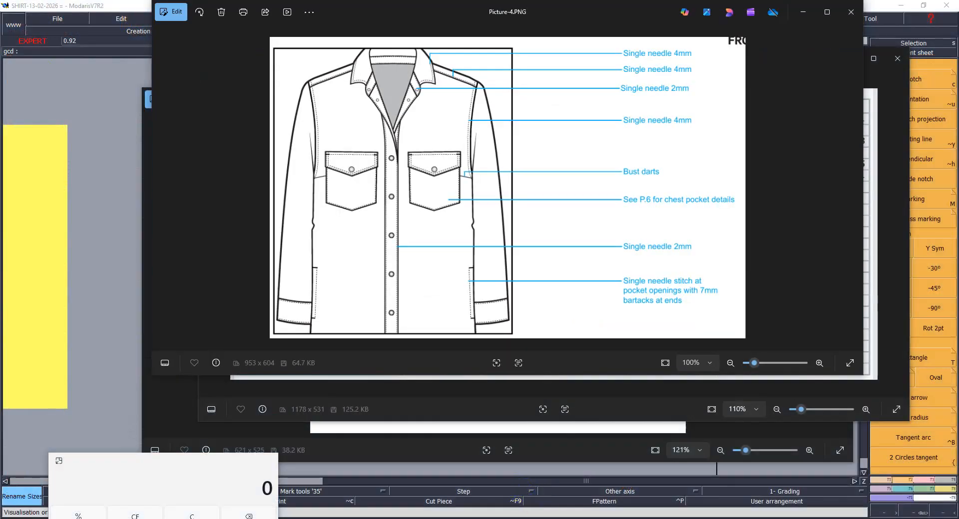
mouse_move(646, 518)
click(656, 494)
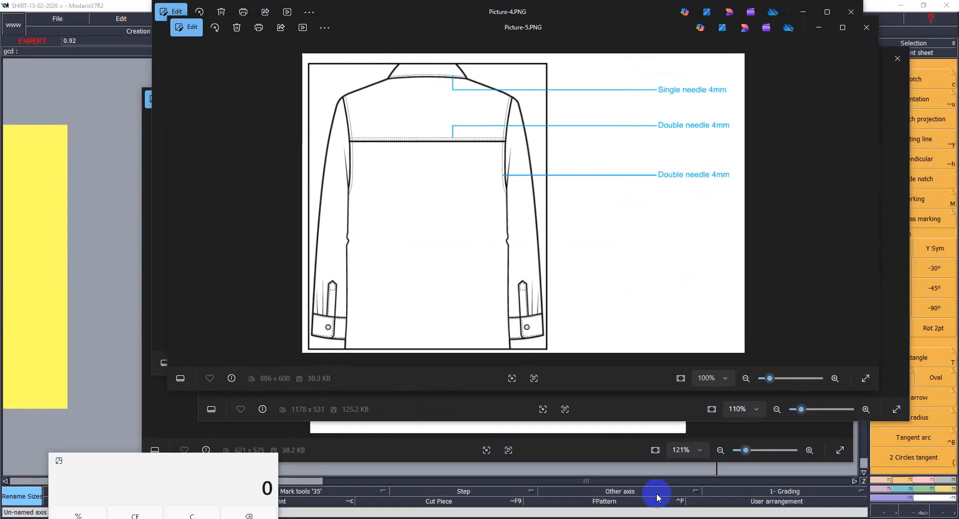
mouse_move(706, 515)
click(742, 494)
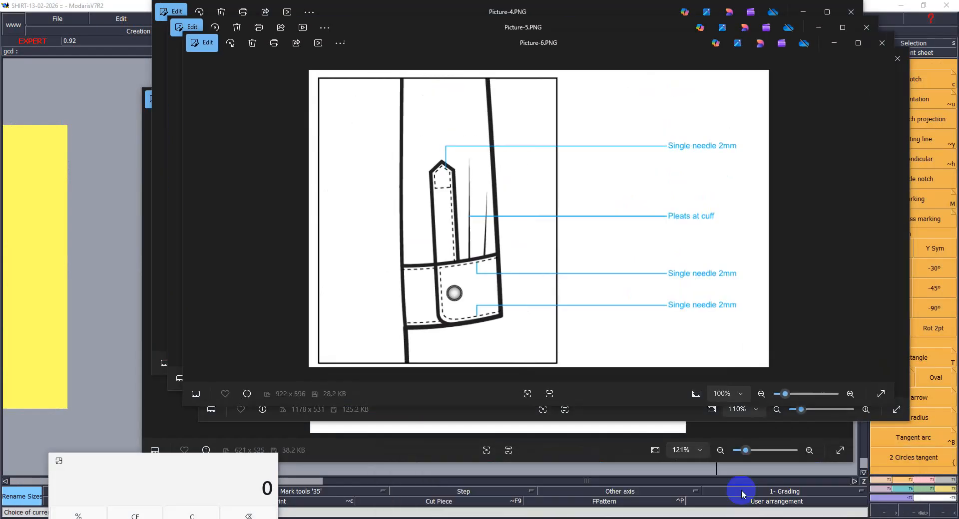
- Bring the measurement chart forward and show Picture-2.PNG in the window that holds the Picture-3.PNG sketch
mouse_move(647, 517)
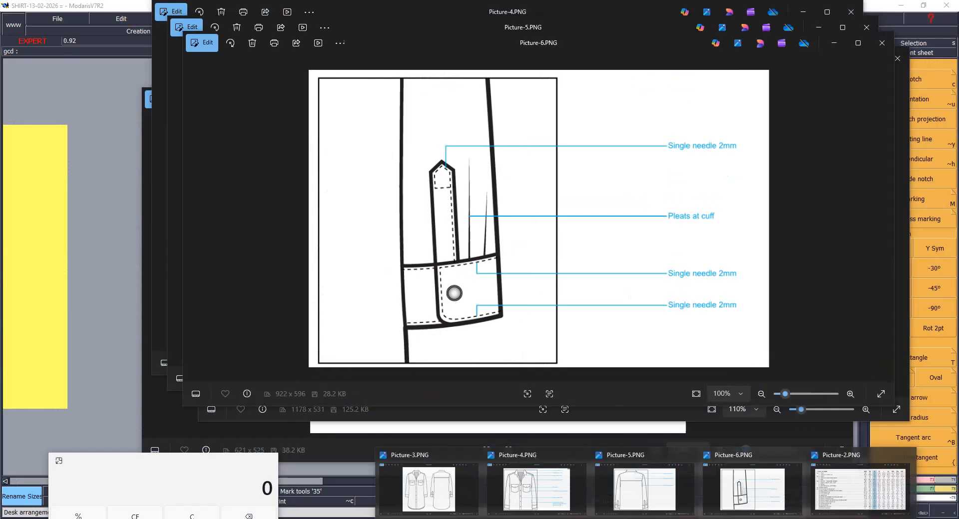
click(829, 487)
click(505, 400)
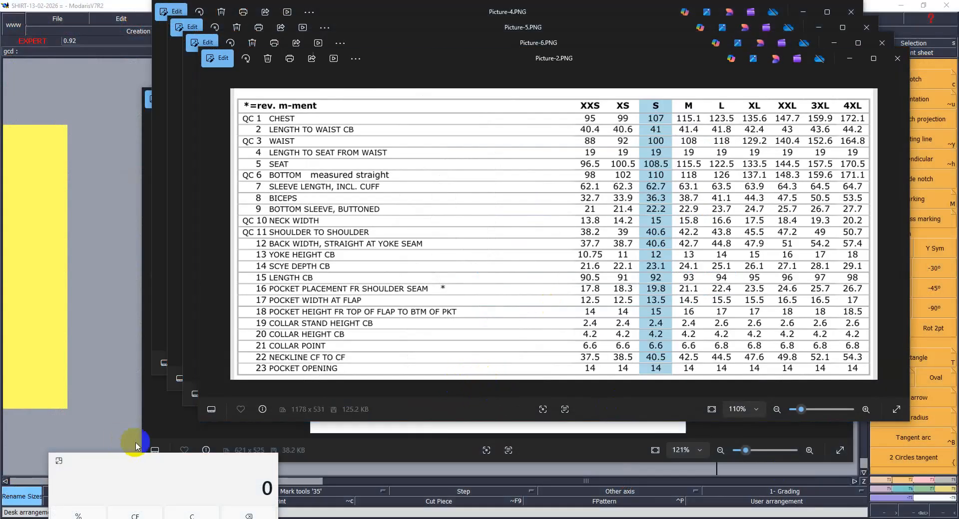
click(160, 409)
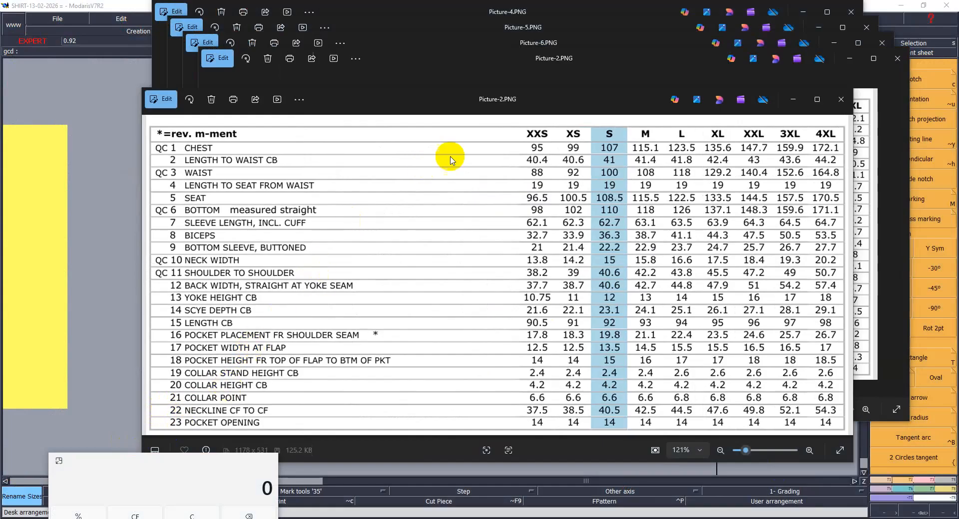
- Look through the open back and front detail sketches again and return to the larger measurement chart
click(494, 74)
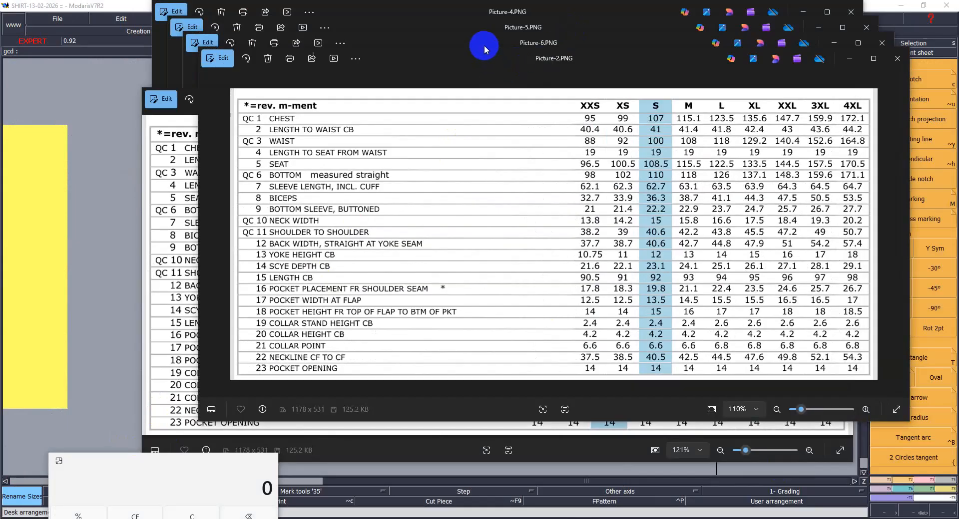
click(459, 41)
click(456, 26)
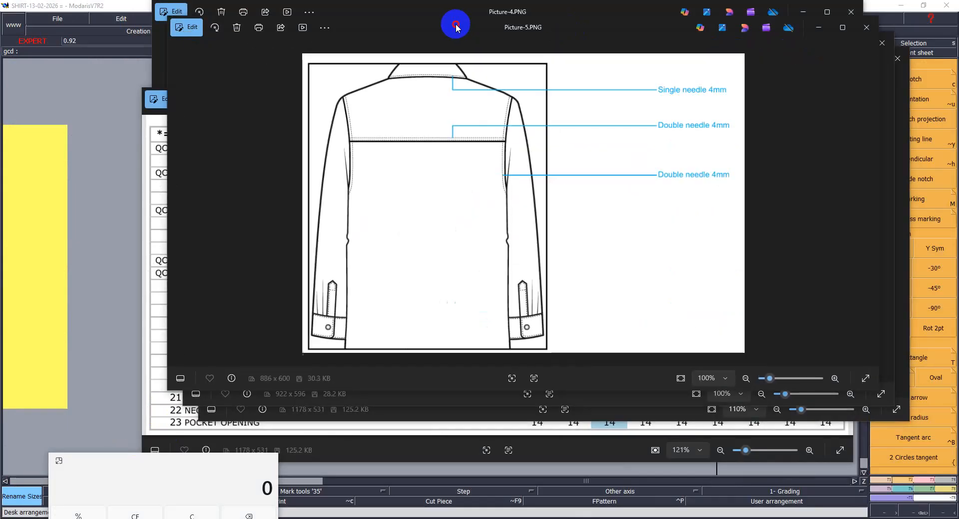
click(455, 13)
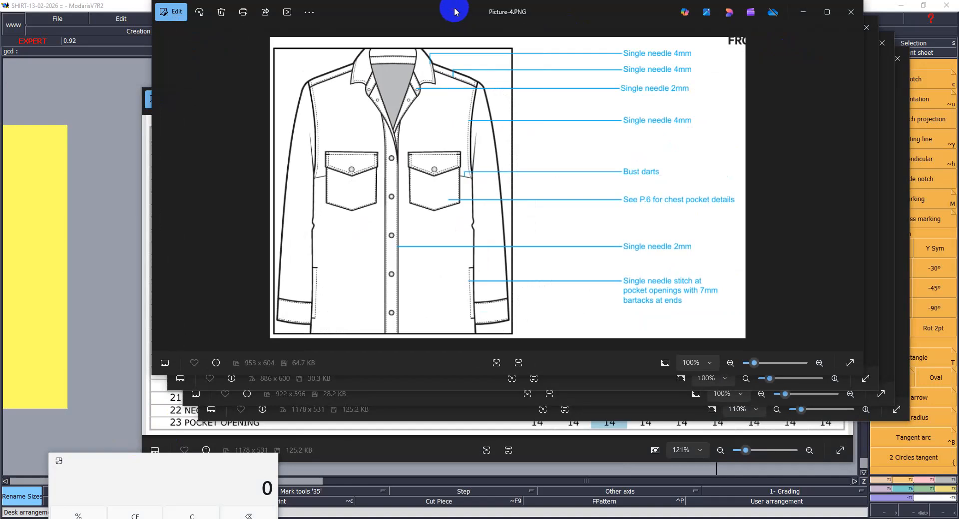
click(417, 451)
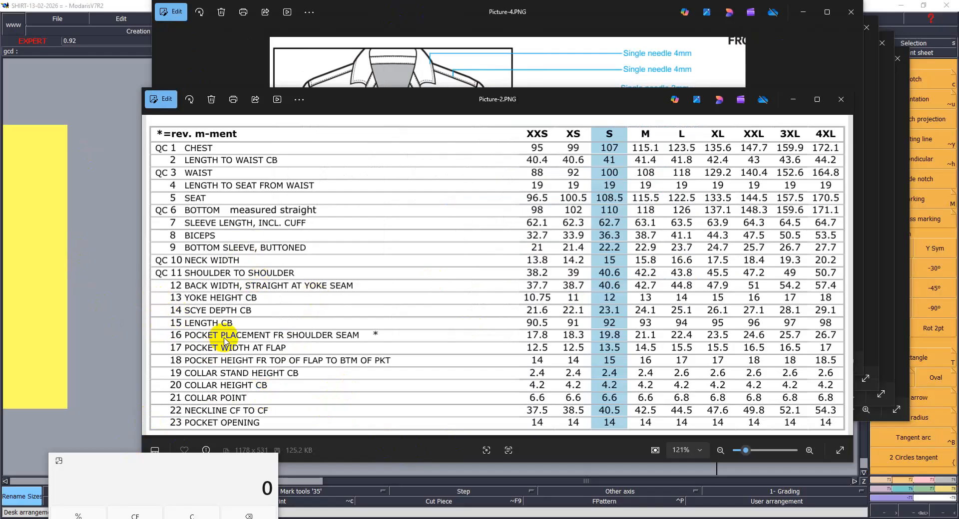
- Move the calculator farther off the measurement chart, check the shirt project folder's files and return to the chart
click(645, 518)
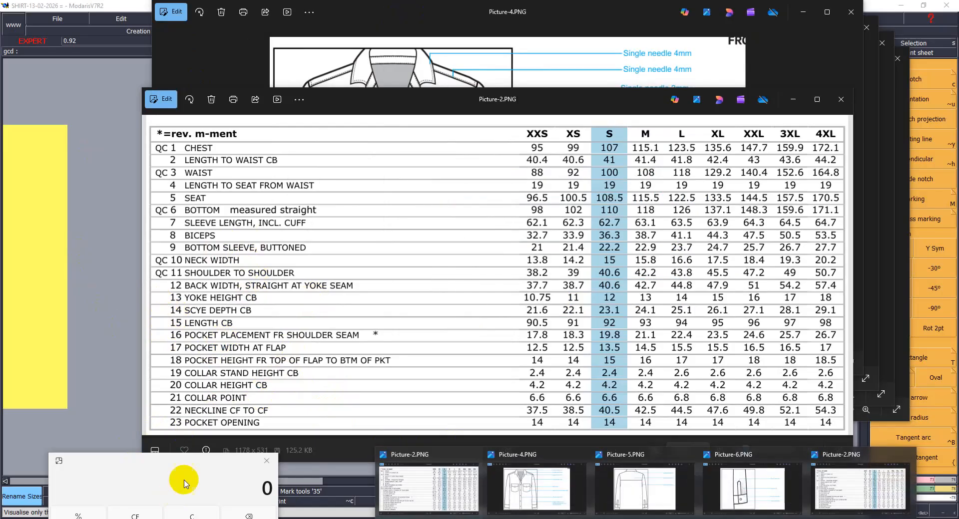
drag(203, 461, 133, 465)
click(254, 518)
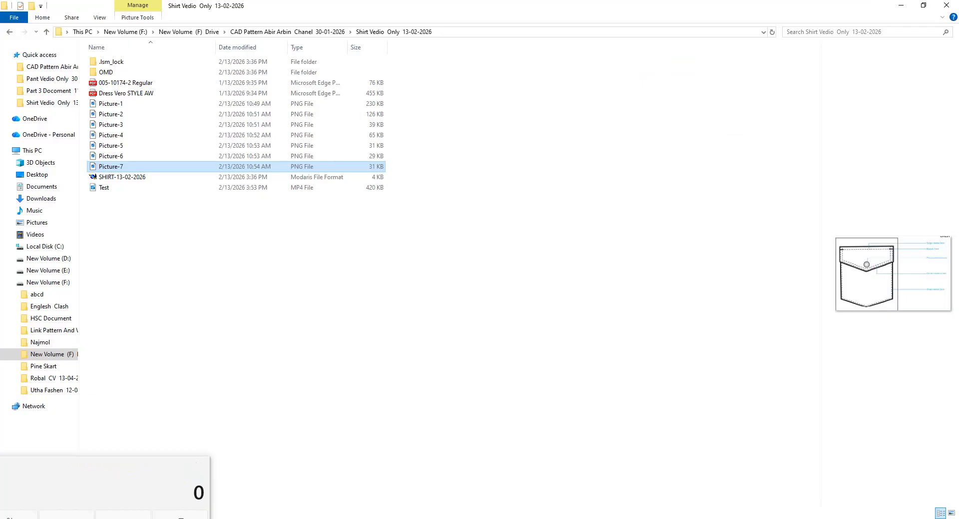
click(272, 518)
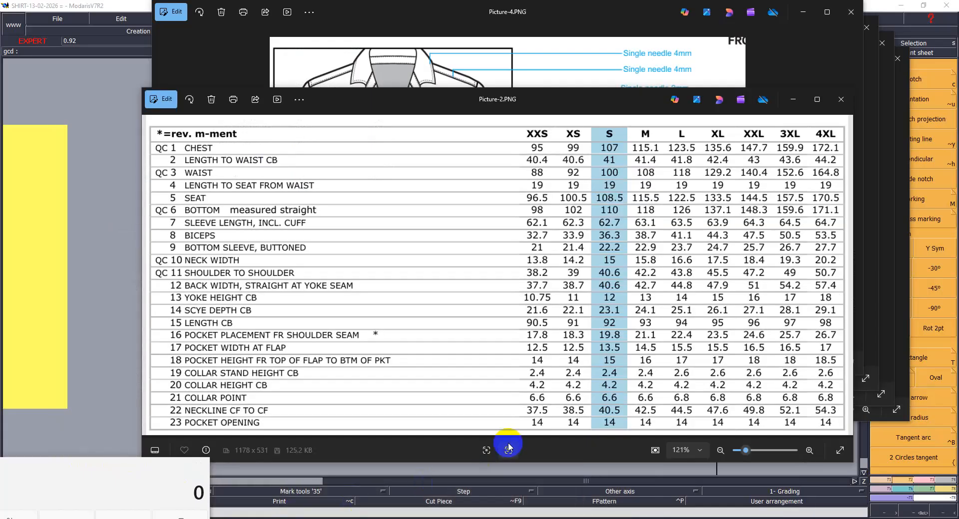
click(508, 448)
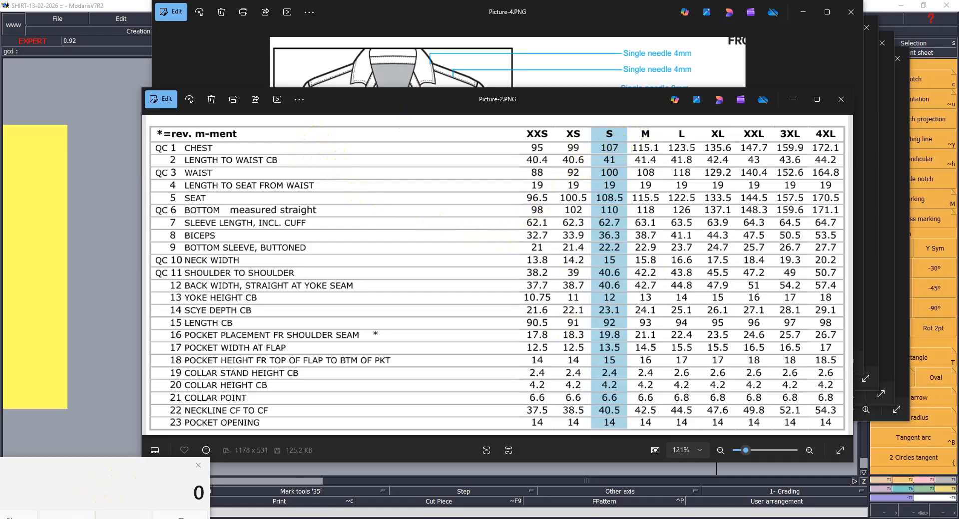
- Calculate a quarter of the size S chest measurement by dividing 107 by 4 in the calculator
text(1)
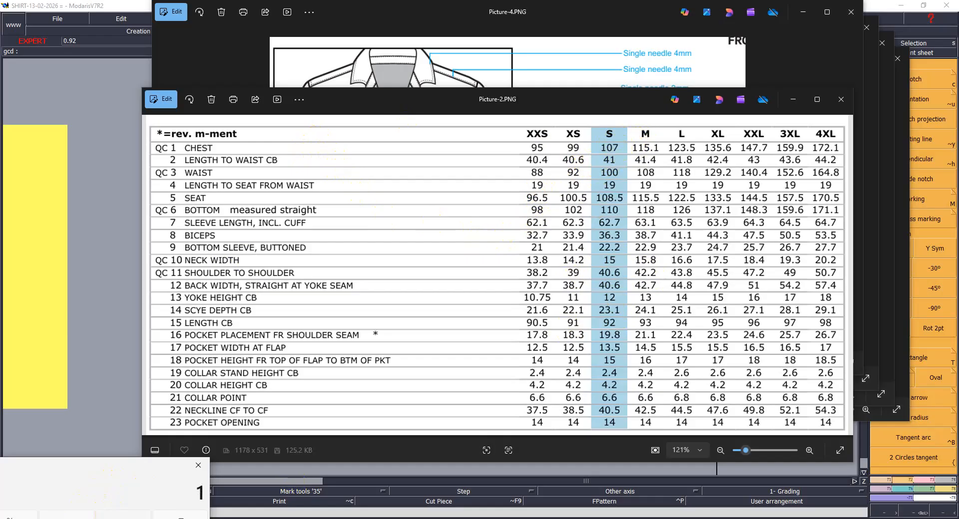
text(7)
key(Escape)
text(107/4)
key(Return)
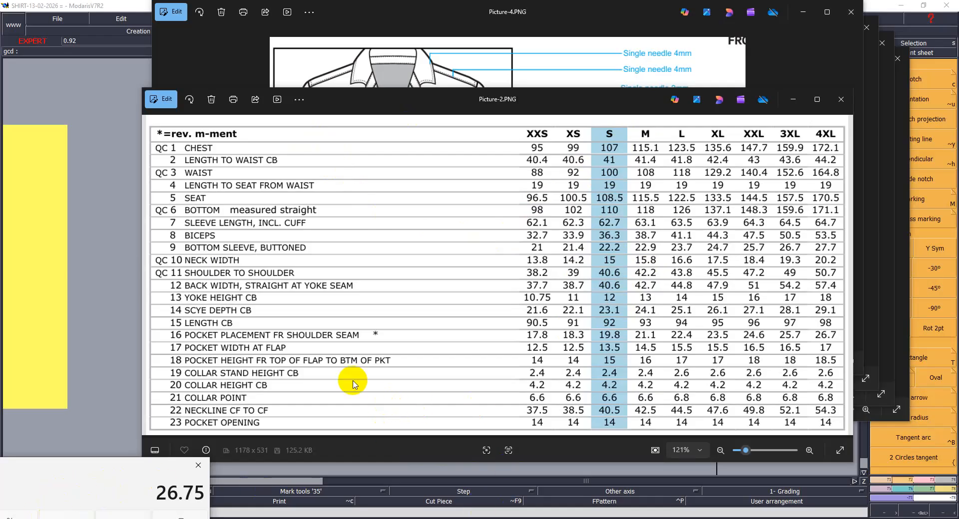
- Switch to Modaris, draw a rectangle 92 cm wide and 26.75 cm high, and fit its sheet around it
key(alt+Tab)
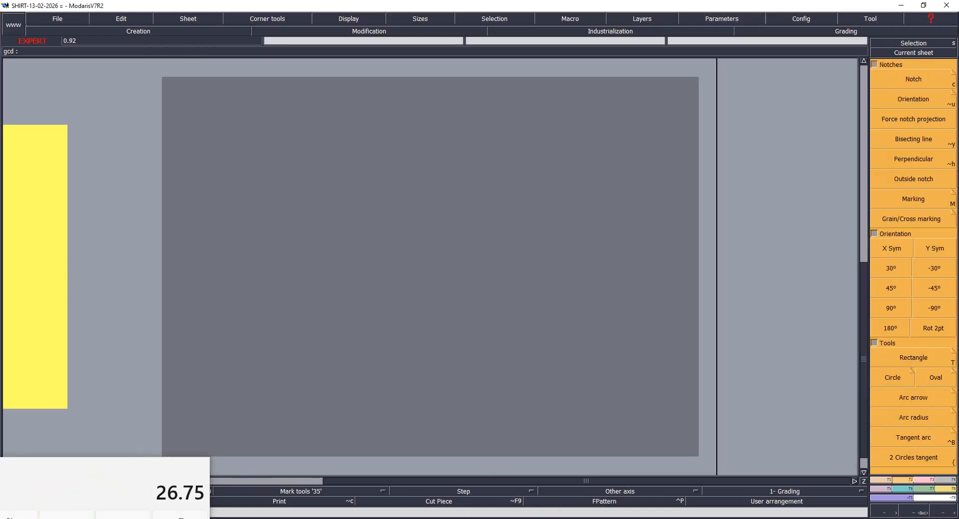
click(916, 354)
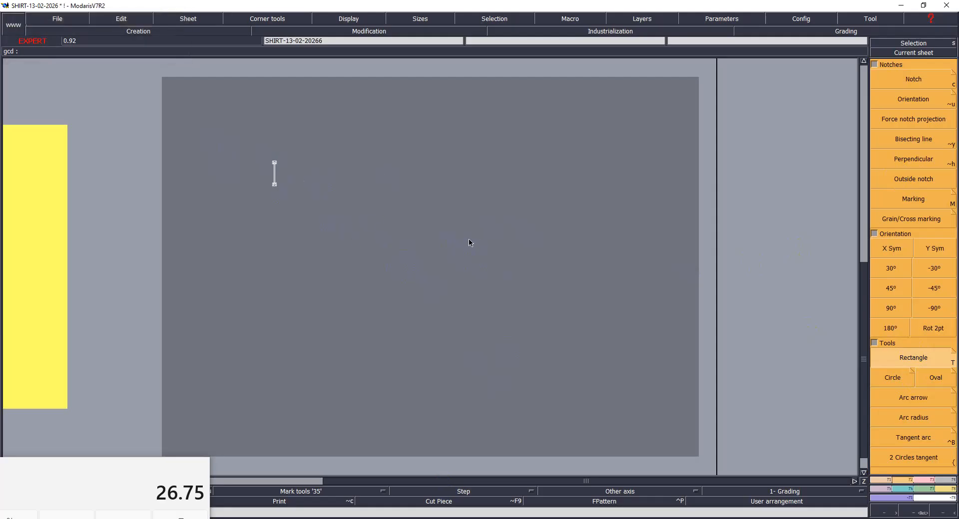
click(308, 192)
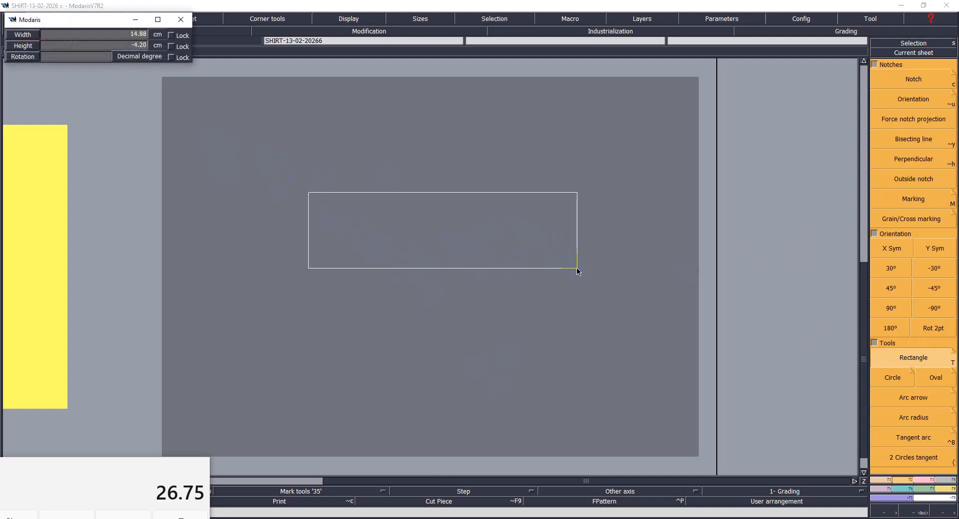
text(92)
key(Return)
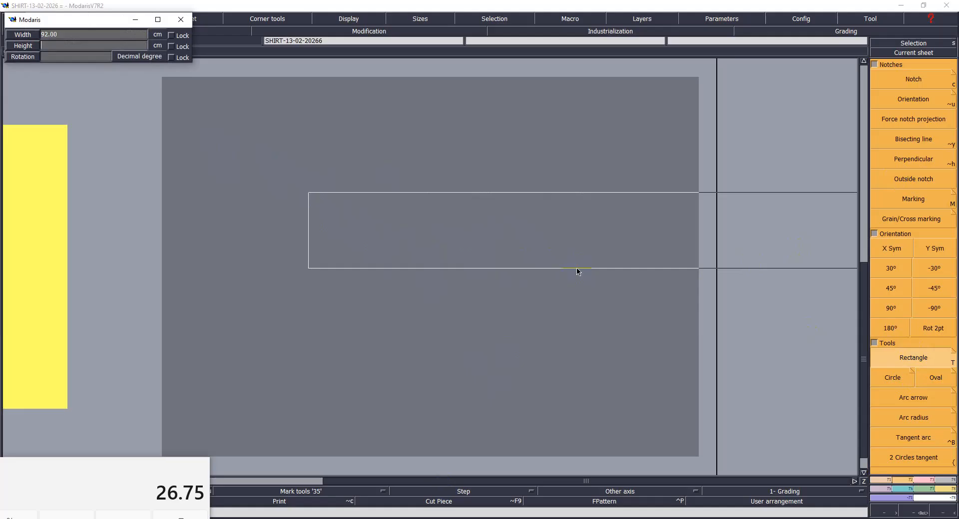
text(26.75)
key(Return)
click(516, 251)
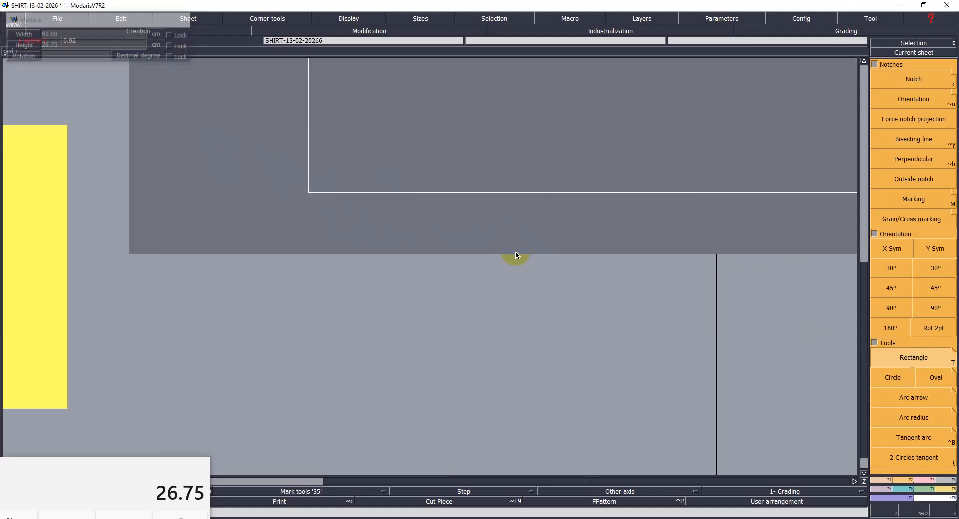
key(Home)
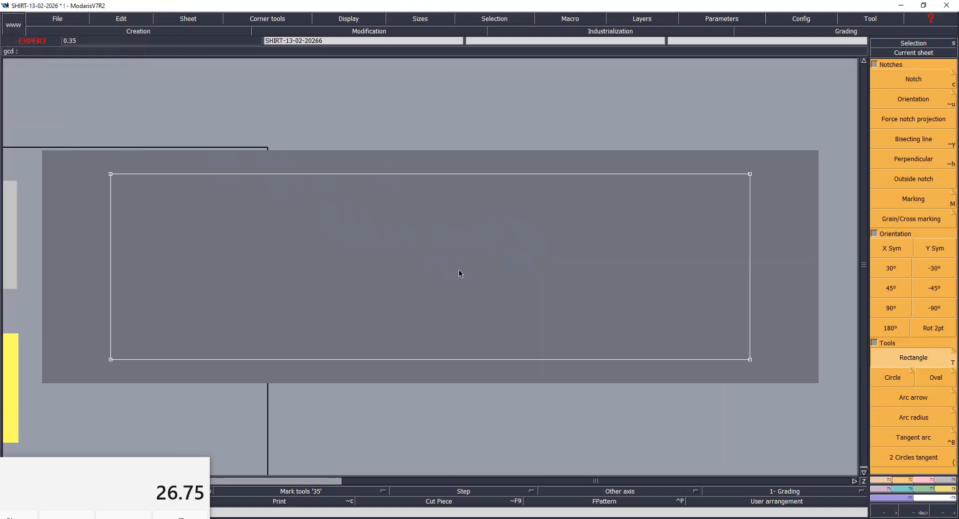
key(j)
key(Home)
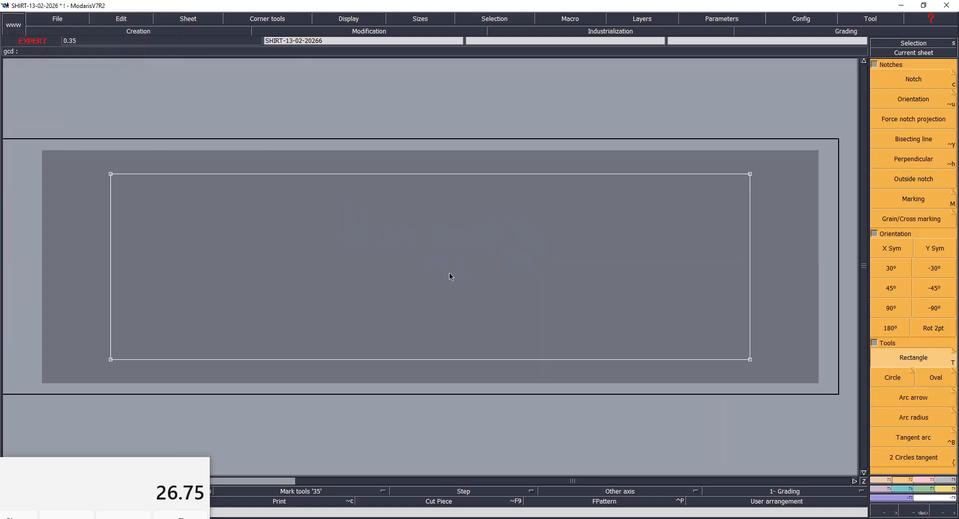
- Look up the size S neck measurements in the measurement chart and return to the pattern sheet
click(647, 518)
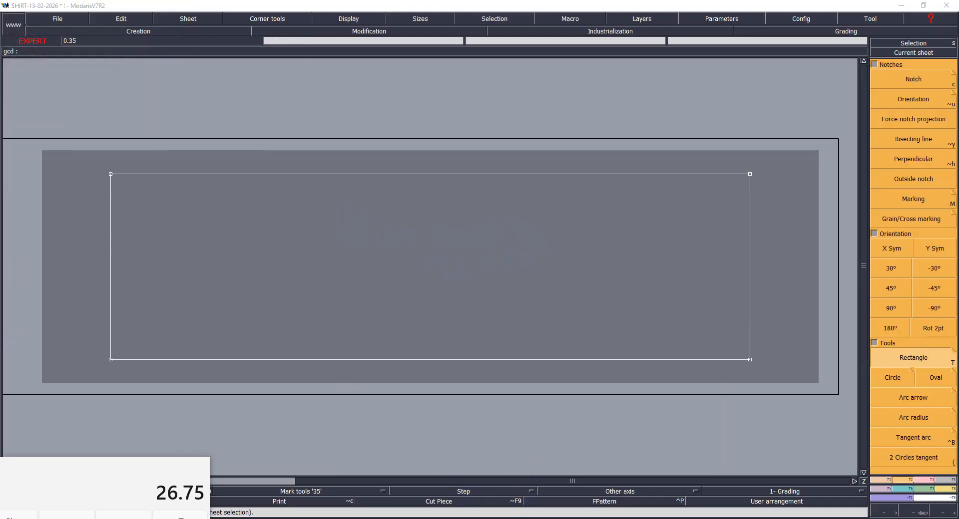
click(425, 484)
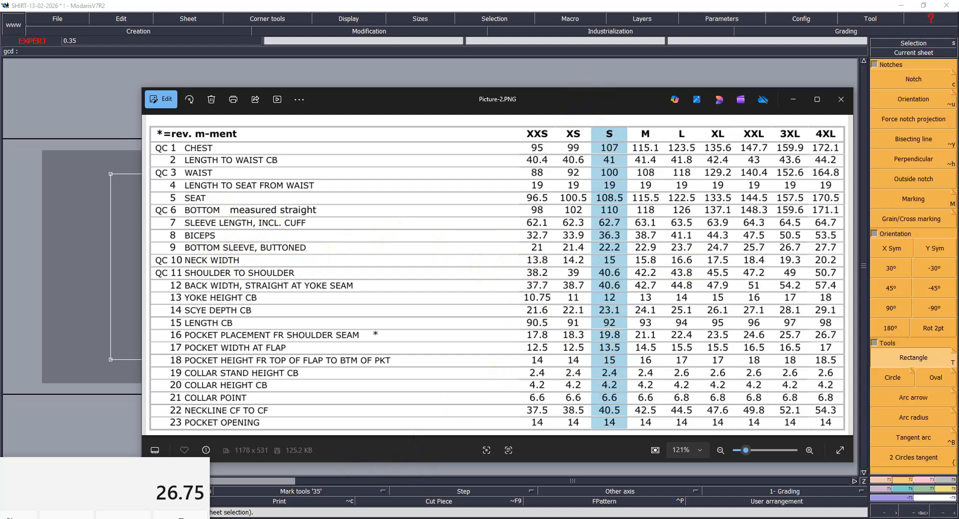
click(409, 518)
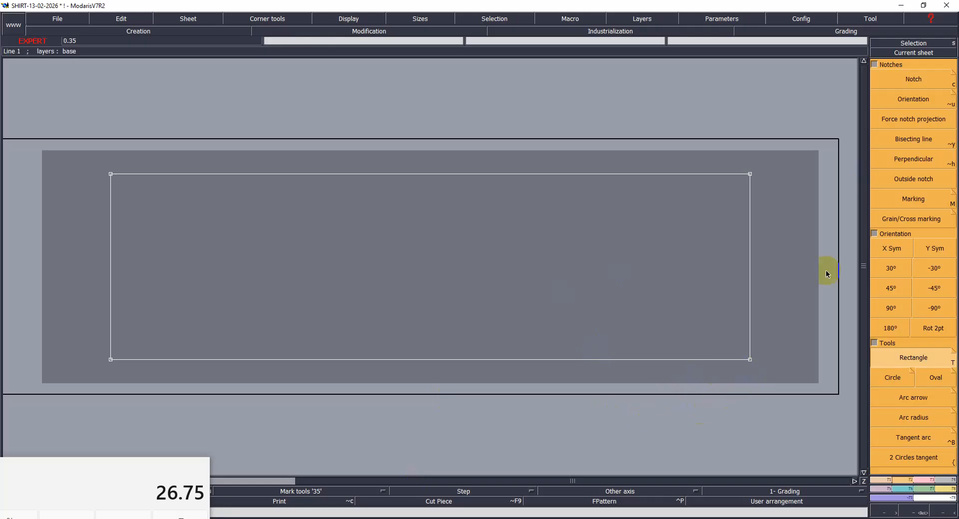
- Place a developed point on the rectangle's right edge, 7.5 cm up from the lower-right corner
click(888, 481)
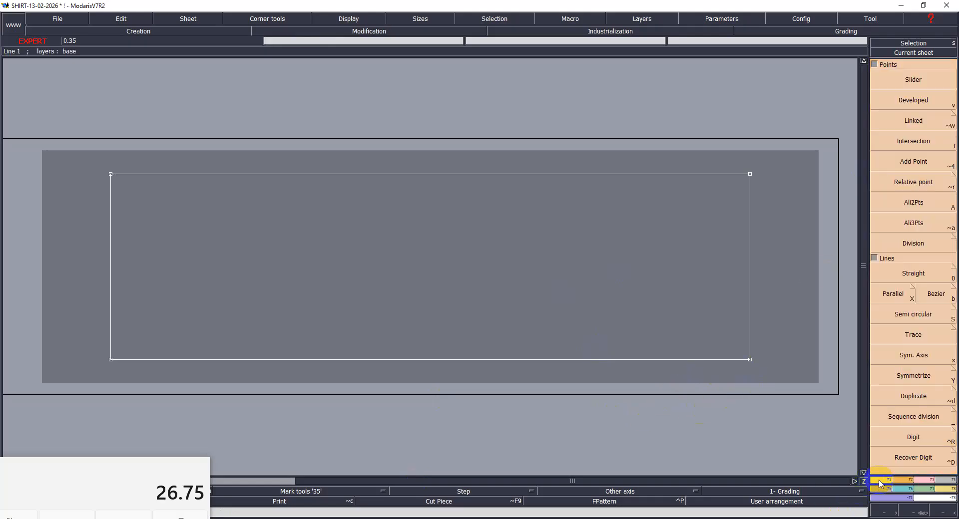
click(923, 99)
click(751, 360)
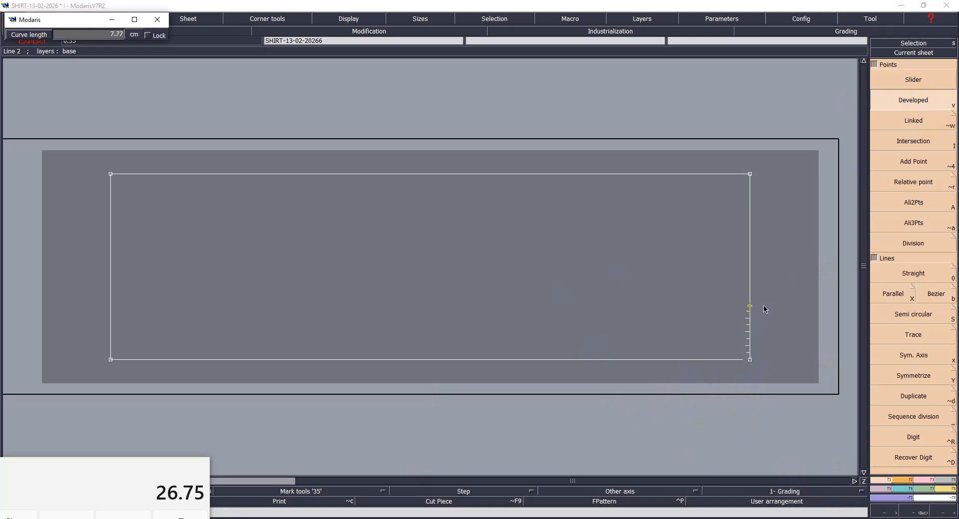
text(7.50)
key(Return)
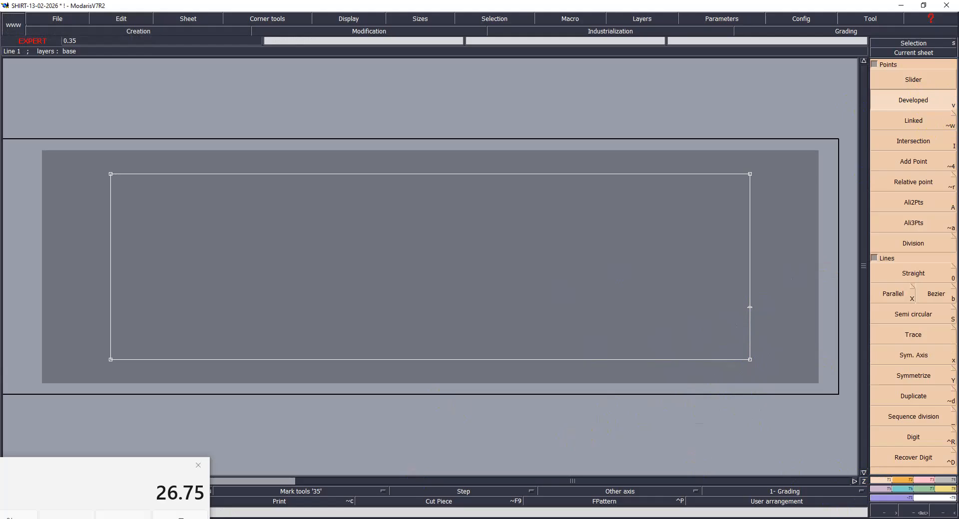
- Calculate one fifth of the size S neckline measurement by dividing 40.5 by 5 in the calculator
click(124, 518)
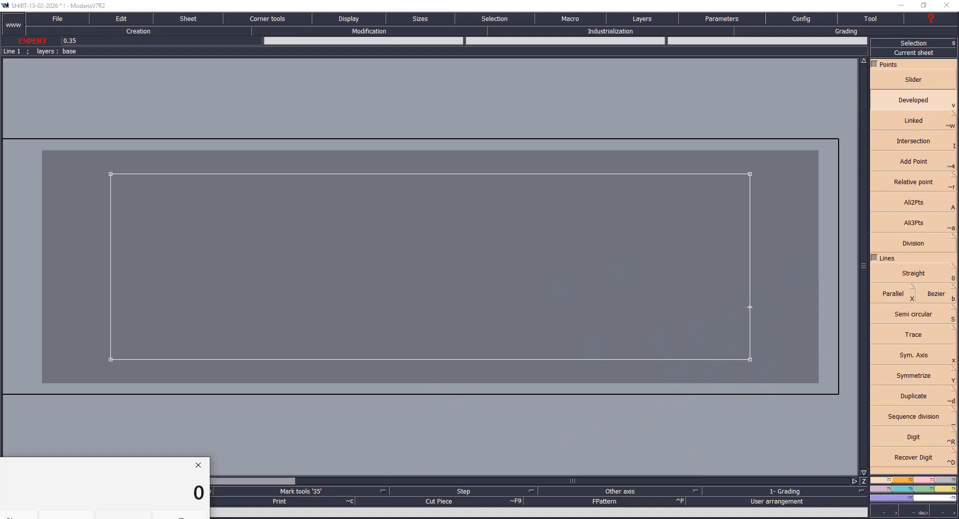
text(40.5)
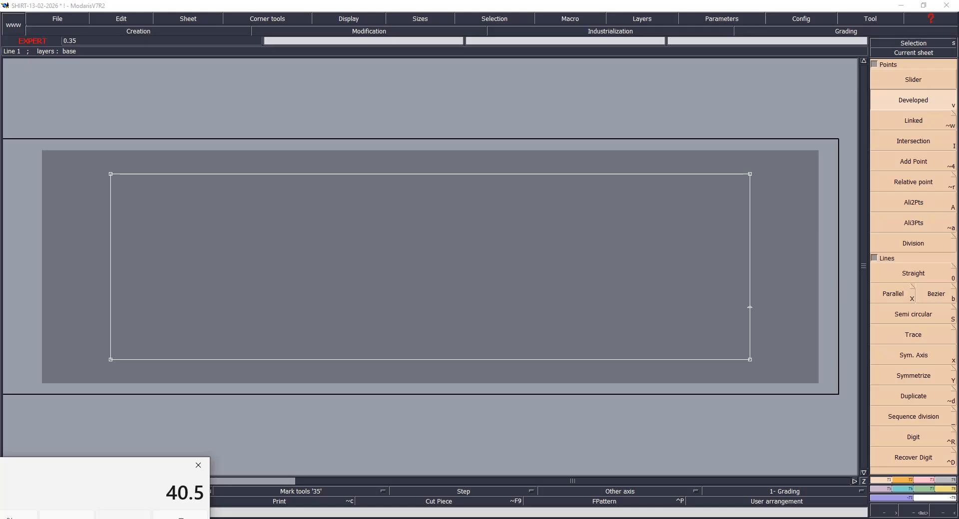
text(/5)
key(Return)
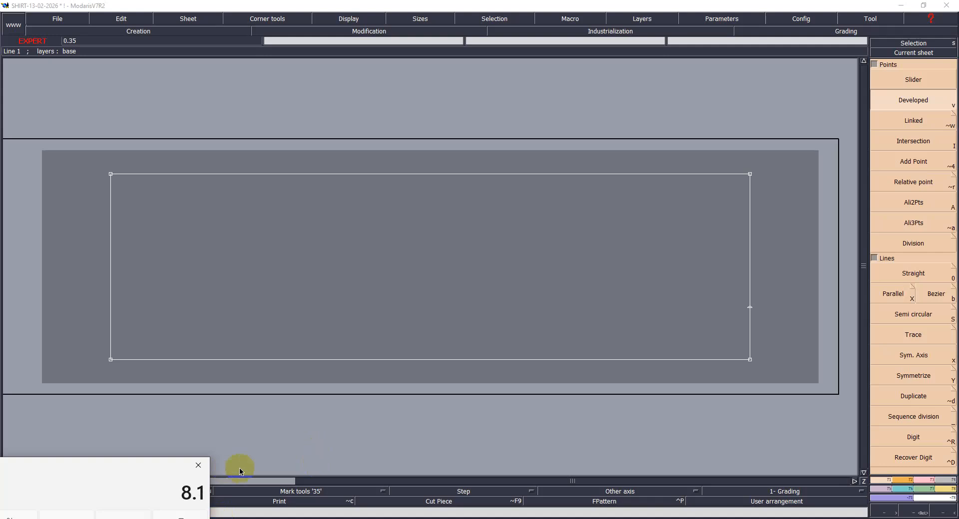
- Place a developed point along the rectangle's bottom edge at -8.5 cm from the lower-right corner
click(749, 359)
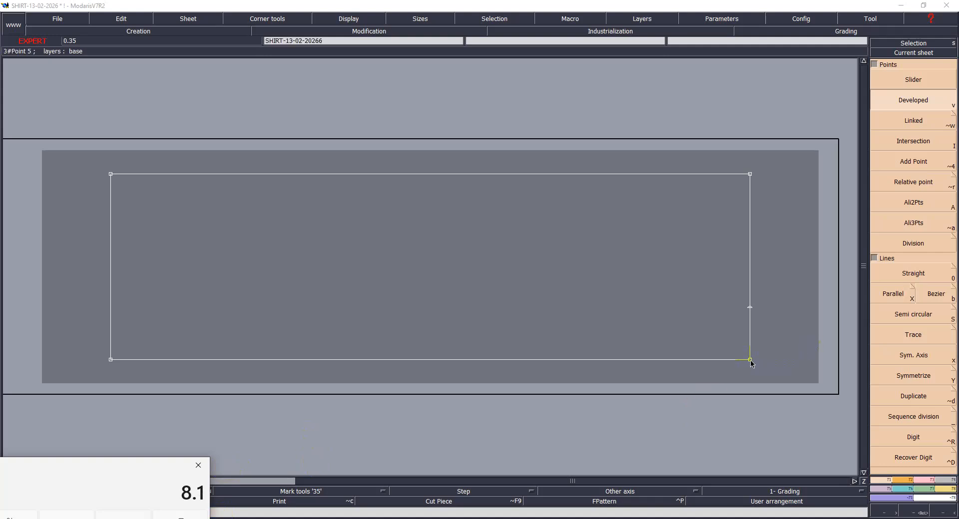
key(Down)
text(-8.5)
key(Return)
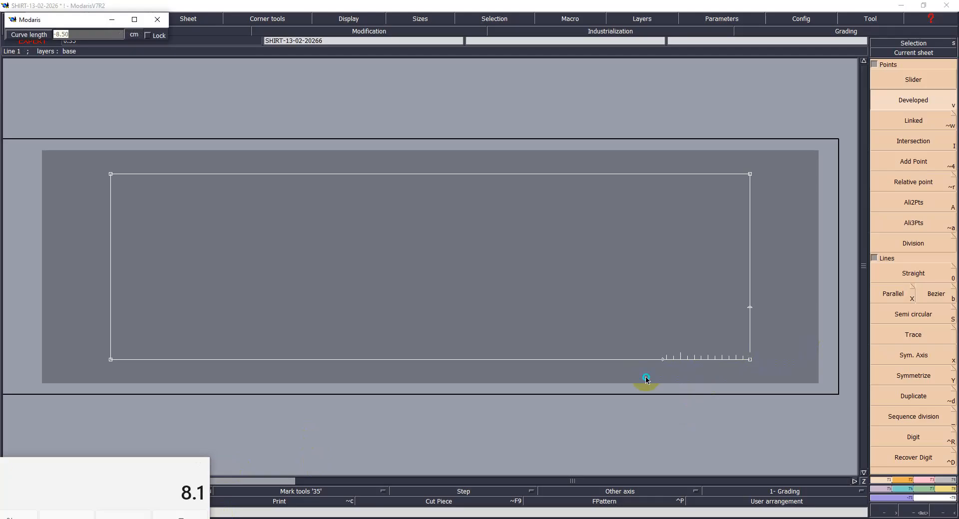
- Place another developed point on the bottom edge at -1.5 cm from the lower-right corner
click(750, 360)
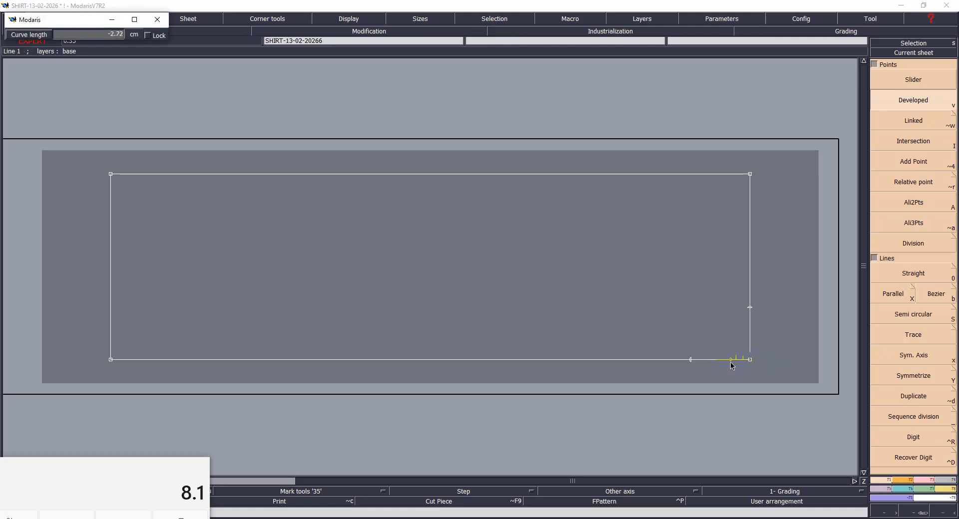
text(-1.5)
key(Return)
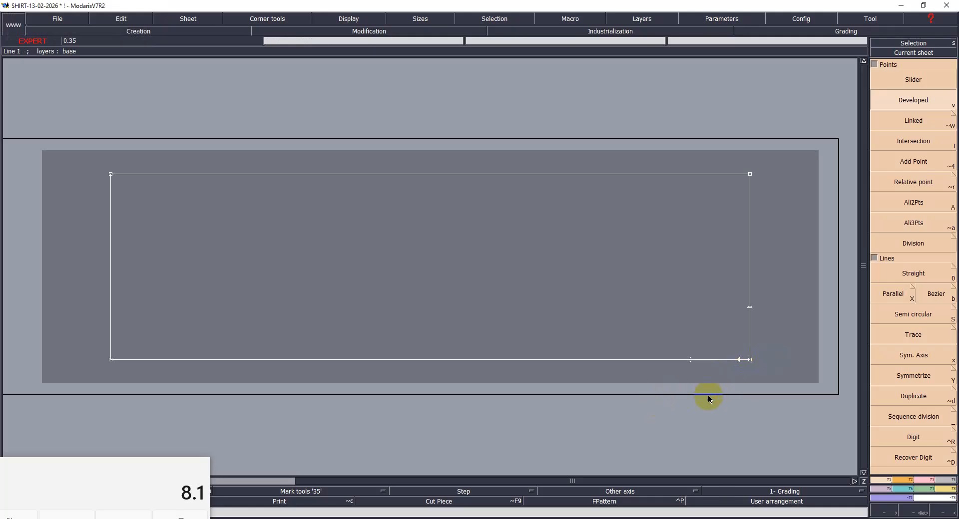
- Insert points at the developed marks on the rectangle's right edge and bottom edge with Insert Point
key(Return)
drag(541, 144, 760, 388)
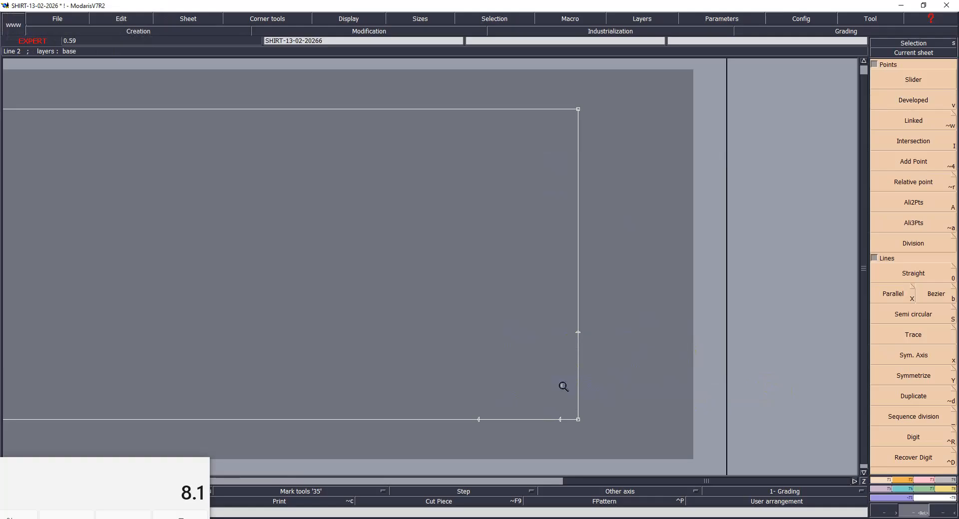
key(F3)
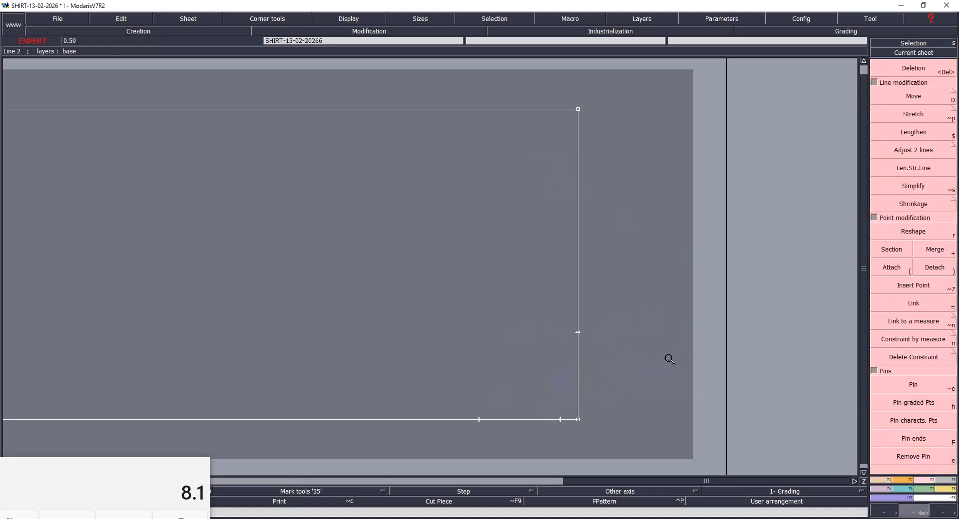
click(915, 287)
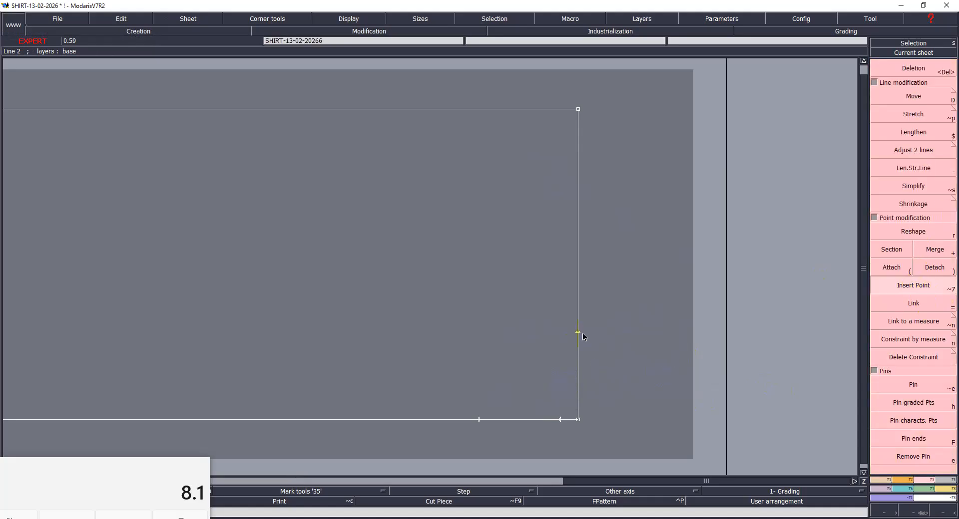
click(562, 420)
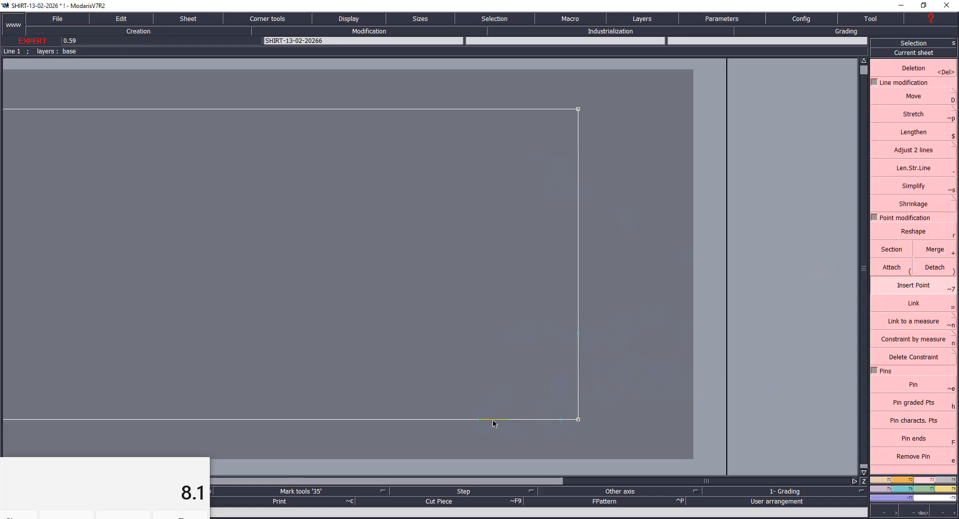
- Draw Bezier lines joining the 7.5 cm point on the right edge to the 1.5 cm and 8.5 cm points on the bottom edge
key(F1)
click(935, 295)
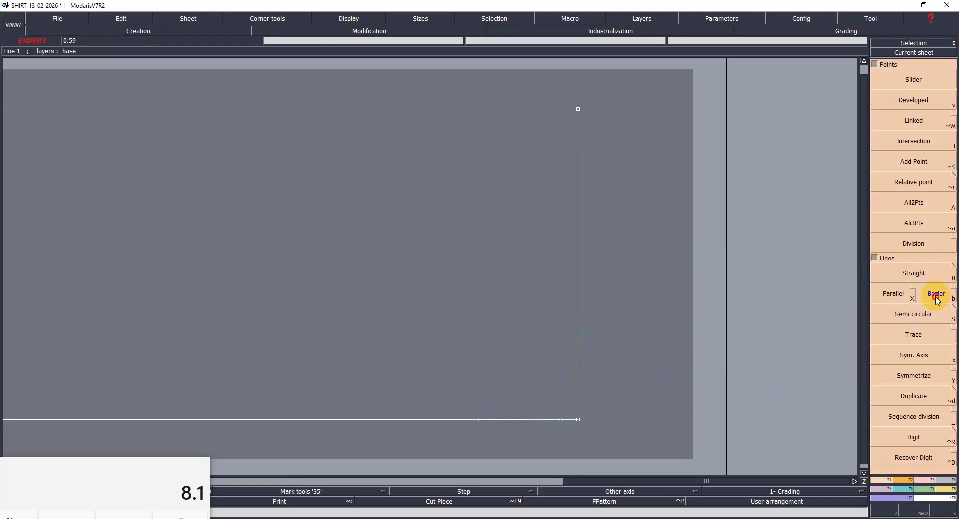
click(561, 419)
click(579, 333)
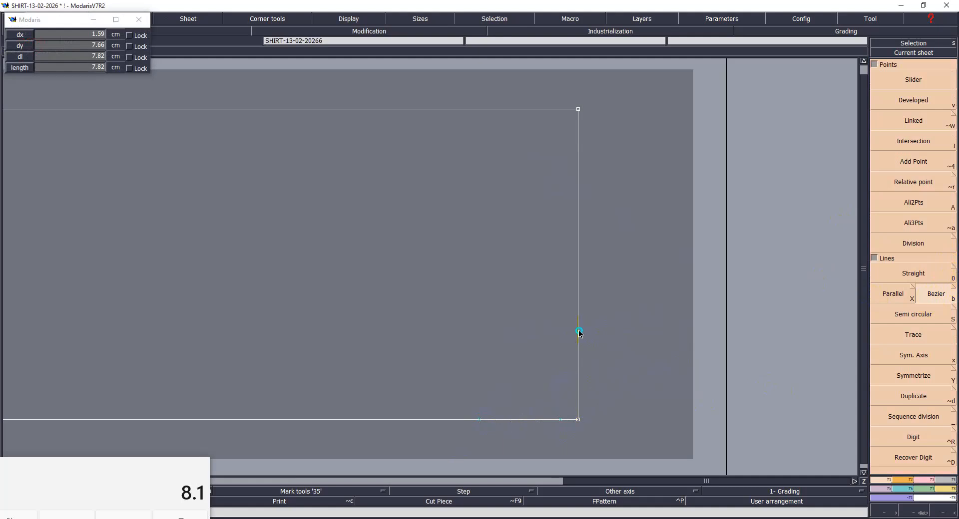
click(477, 420)
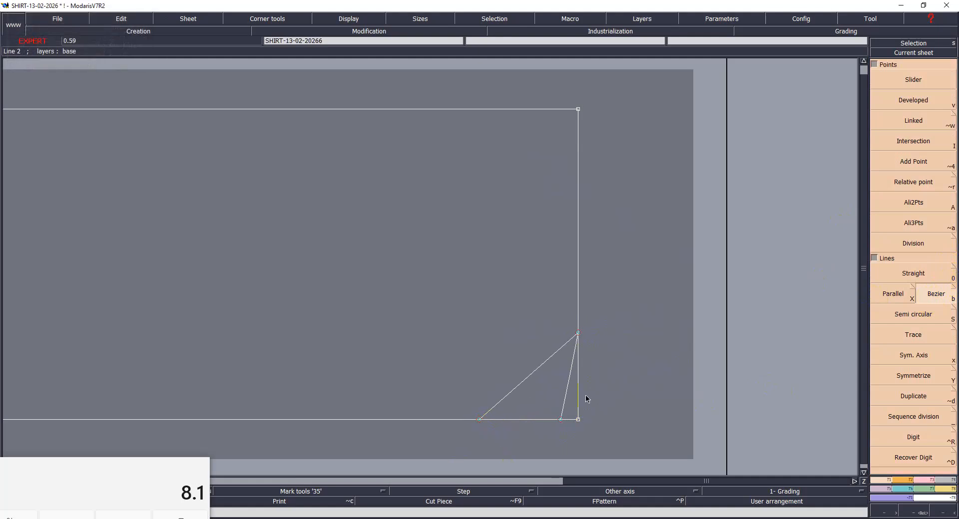
- Confirm the model's library access paths and save the model, continuing past the detected anomalies
key(ctrl+a)
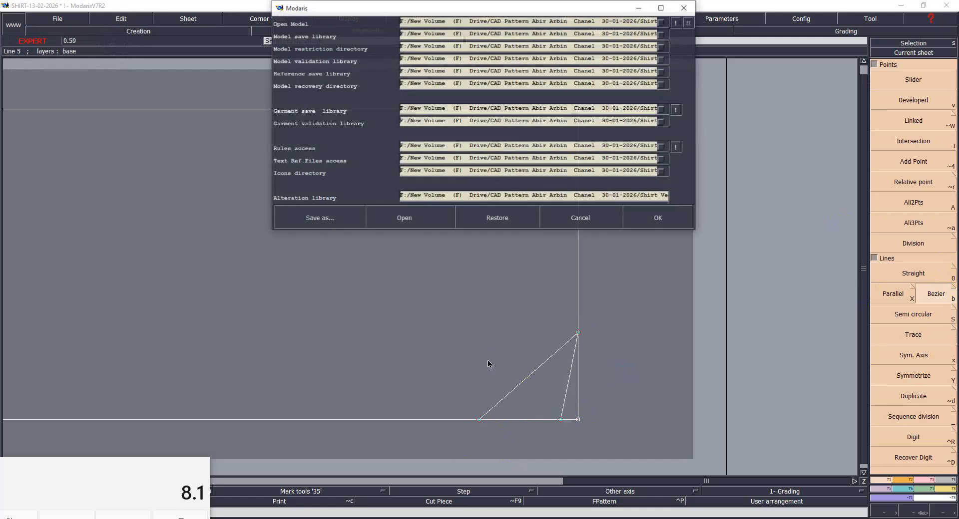
click(657, 224)
key(ctrl+s)
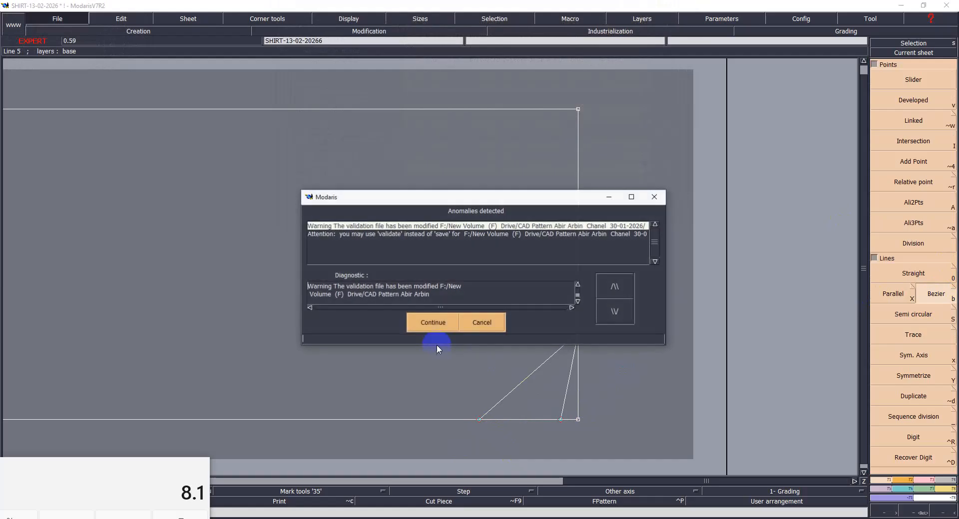
click(442, 325)
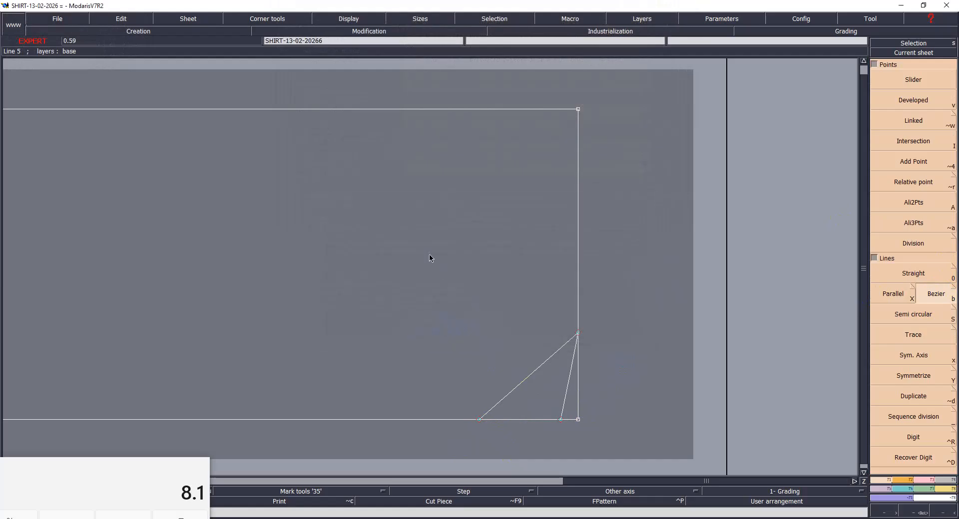
- Consult the measurement chart and calculate half of the size S shoulder-to-shoulder width by dividing 40.6 by 2
click(489, 494)
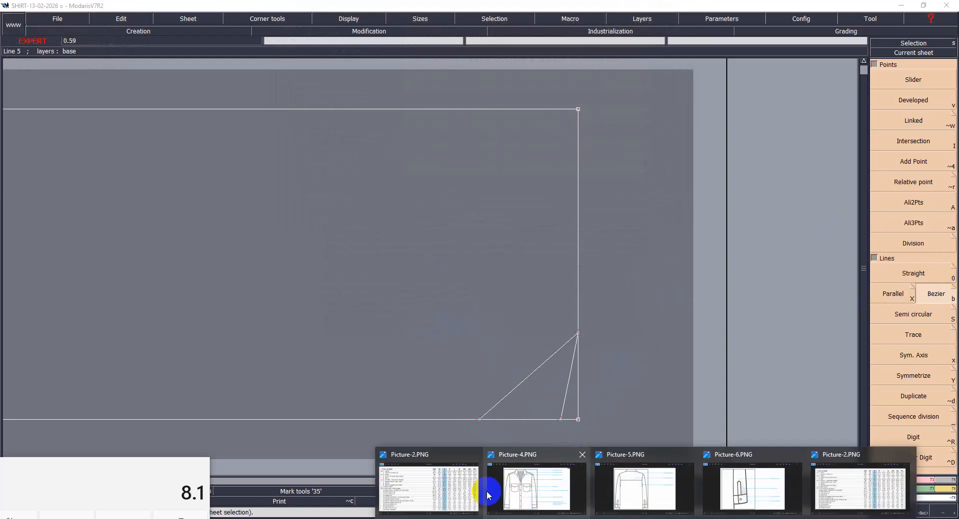
click(445, 489)
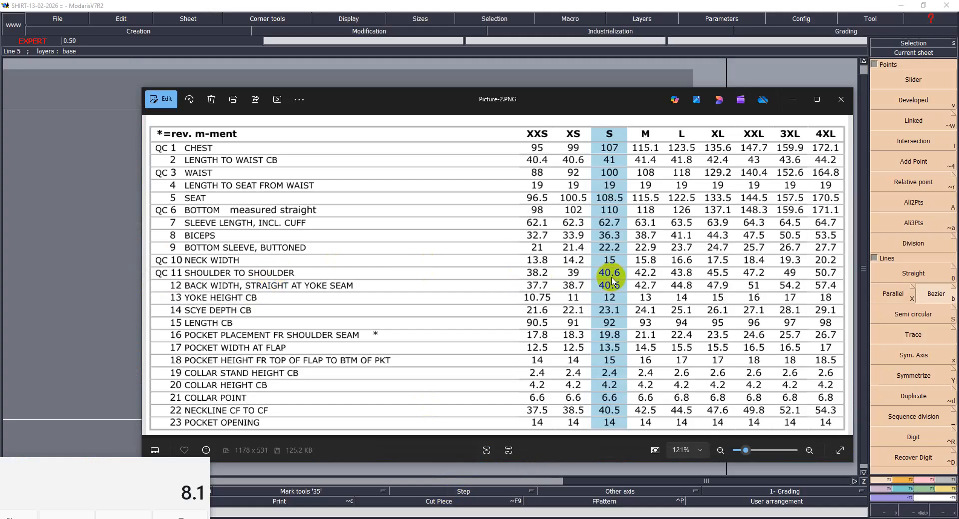
click(123, 517)
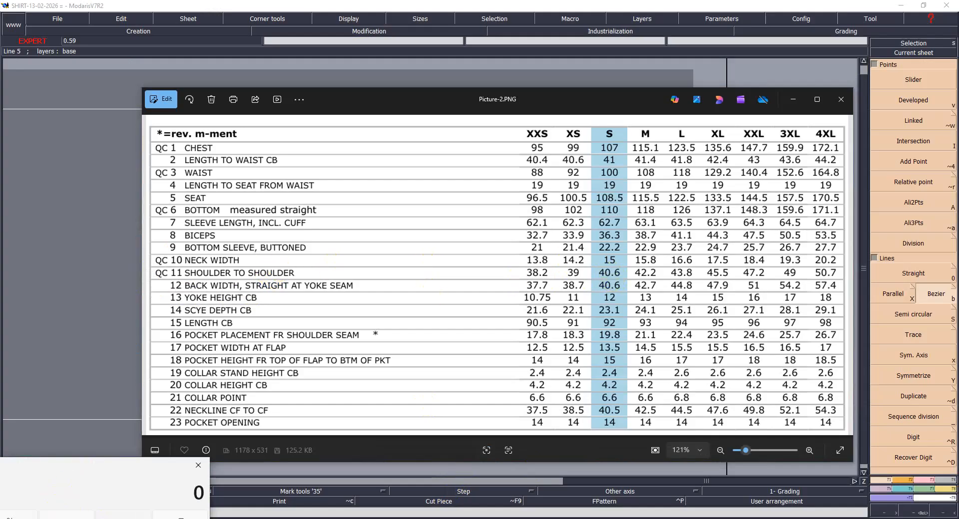
text(40.6/2)
key(Return)
- Back in Modaris, draw a parallel 20.3 cm above the rectangle's bottom edge and delete the two extra points copied onto it
click(449, 518)
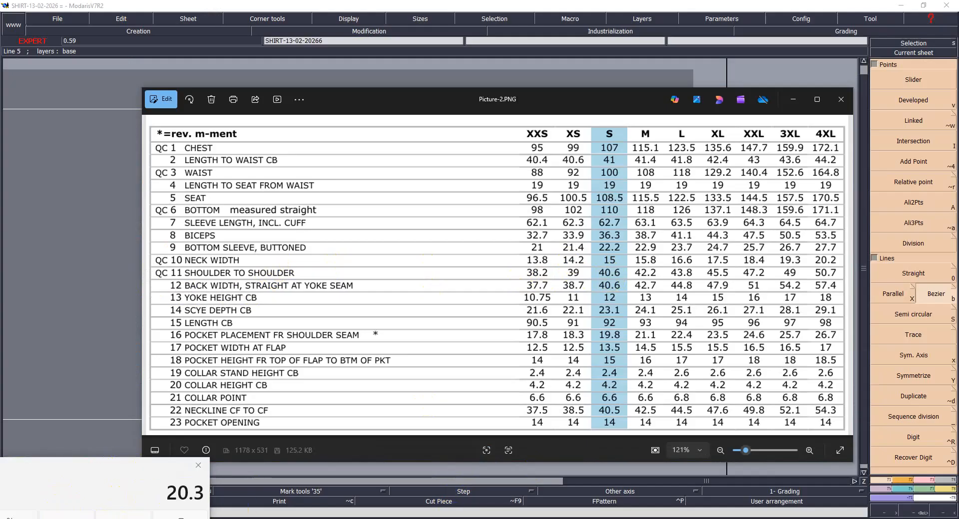
click(331, 481)
click(925, 244)
click(901, 293)
click(398, 420)
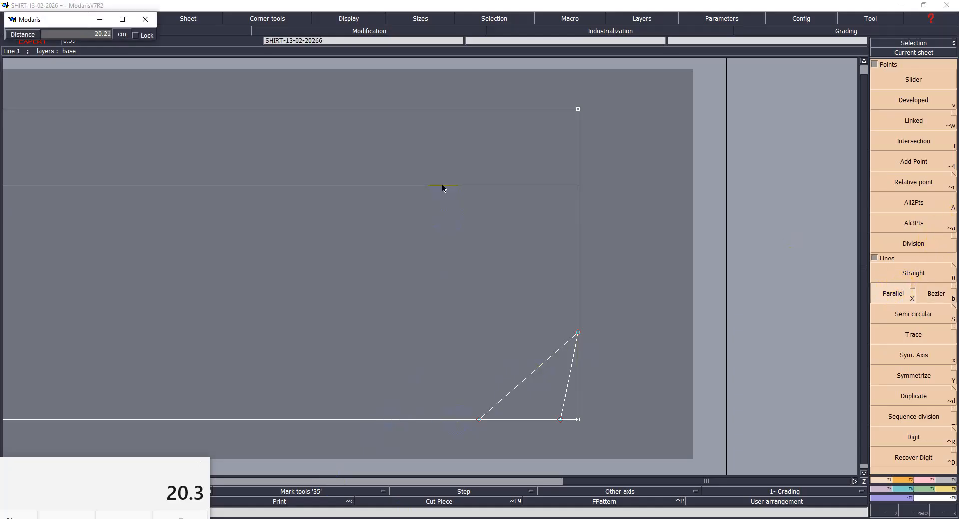
text(20)
key(Return)
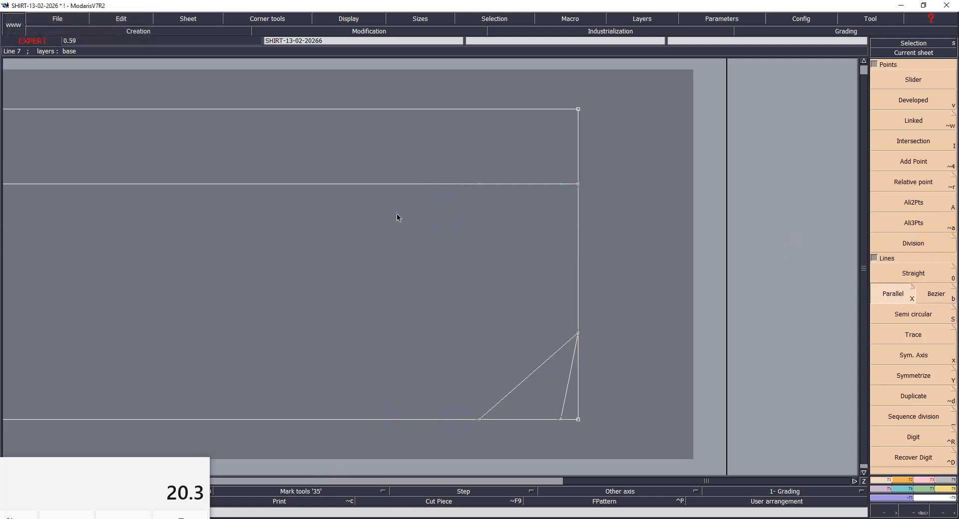
drag(452, 162, 571, 202)
key(Delete)
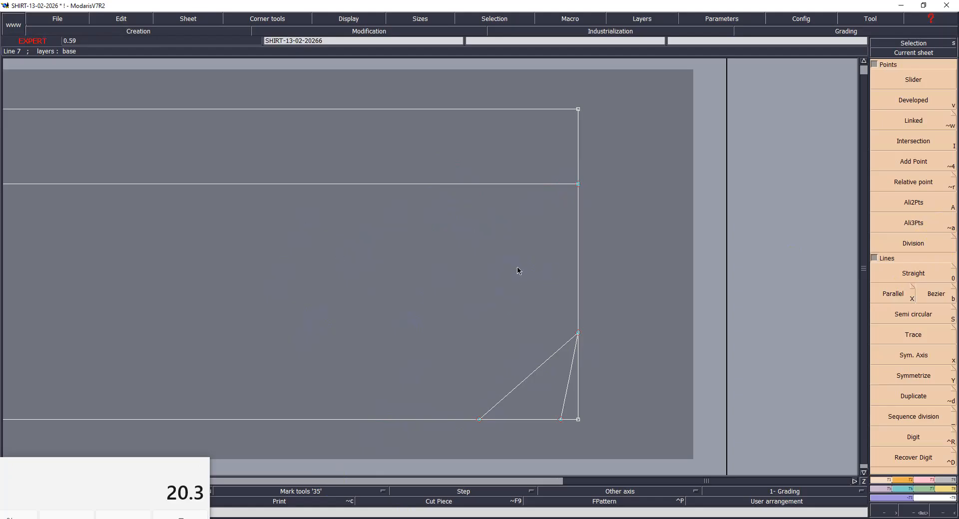
- Try a parallel 3.8 cm inside the rectangle's right edge, and undo it
key(x)
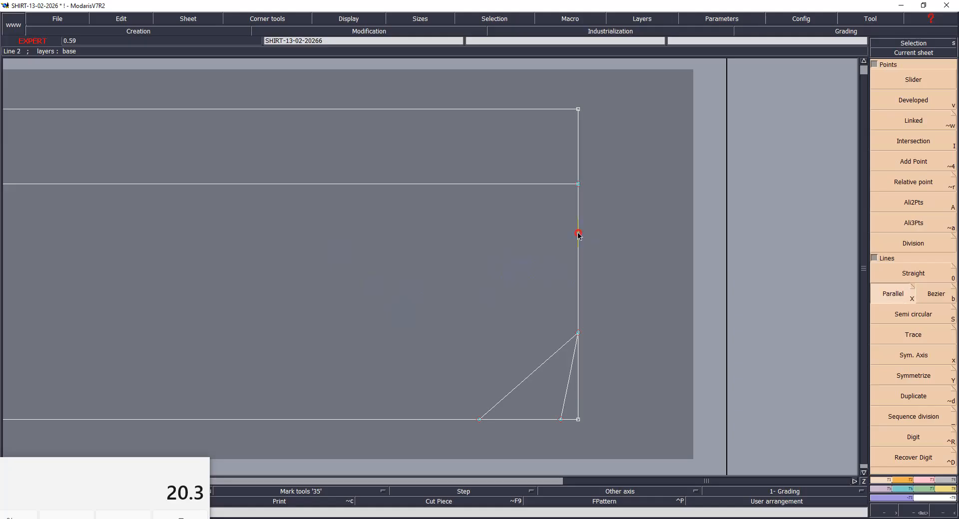
click(578, 236)
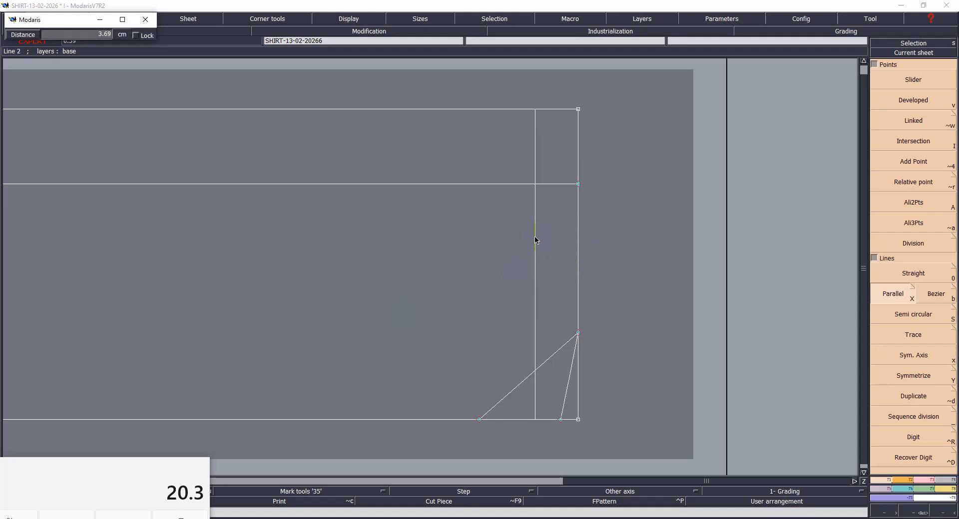
key(Down)
text(3.8)
key(Return)
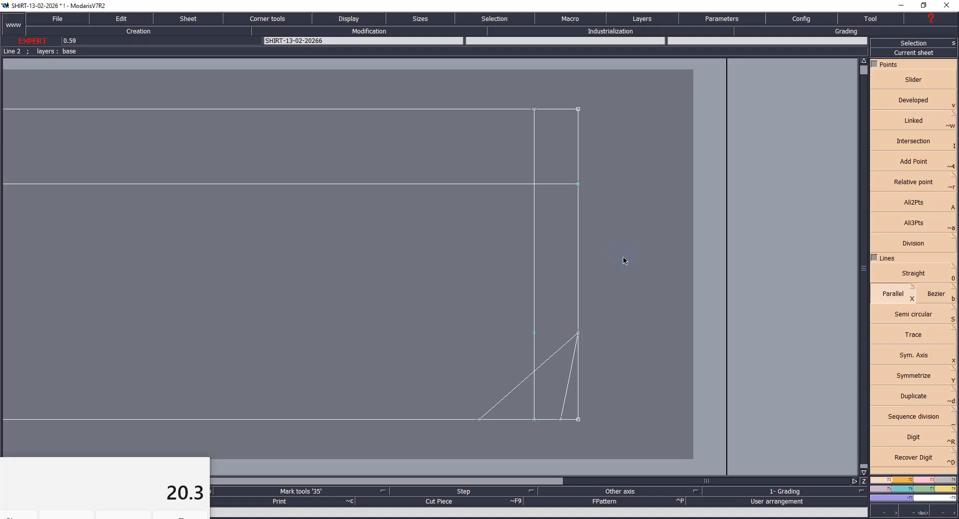
key(ctrl+z)
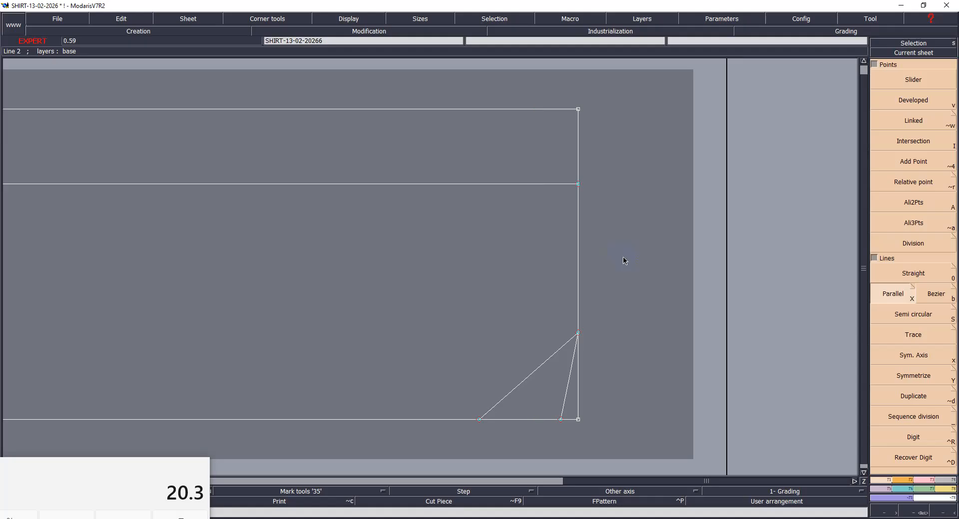
- Draw a parallel 4.8 cm inside the rectangle's right edge and trim it to the horizontal shoulder-width guide with Adjust 2 lines
click(574, 233)
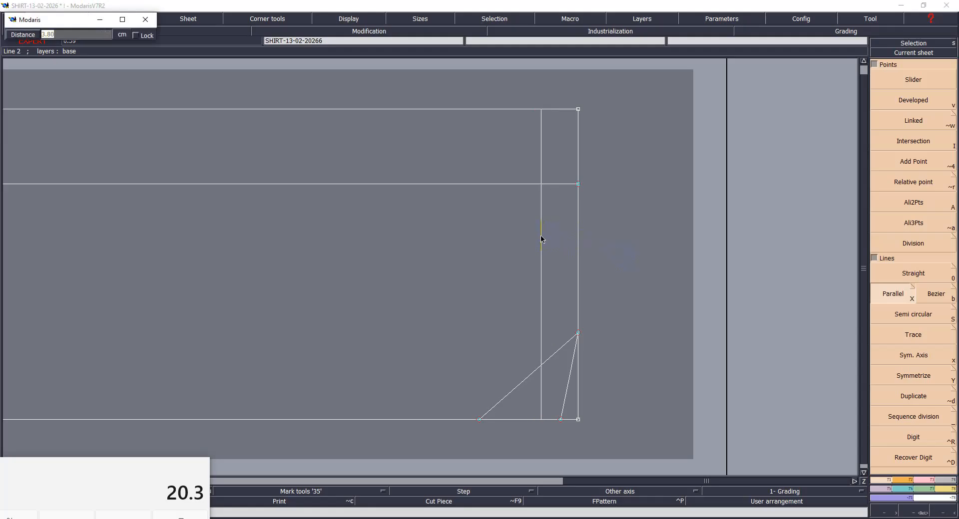
text(4.8)
key(Return)
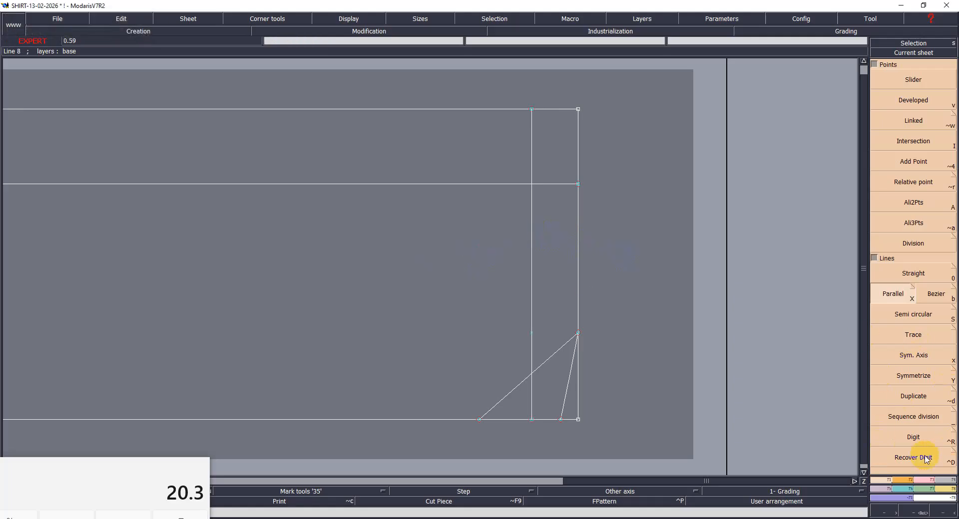
click(924, 481)
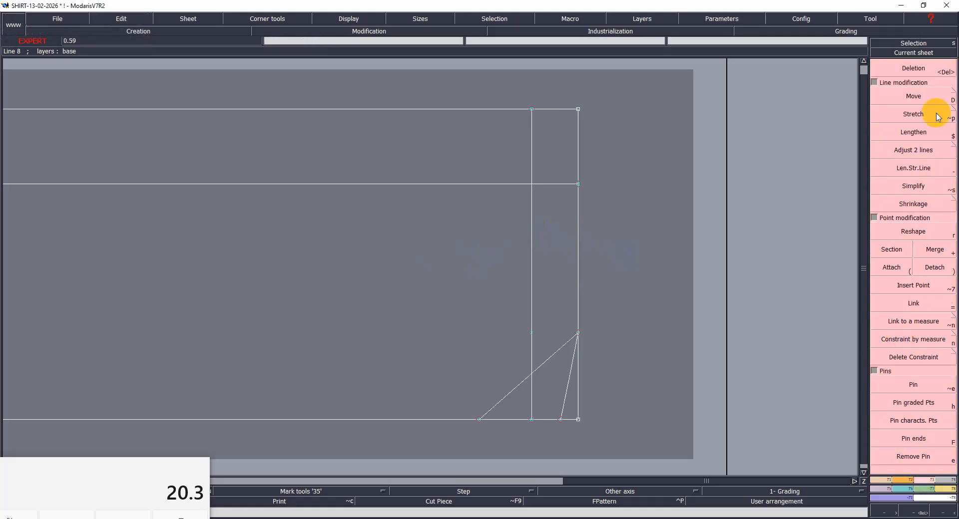
click(911, 155)
click(533, 199)
click(509, 185)
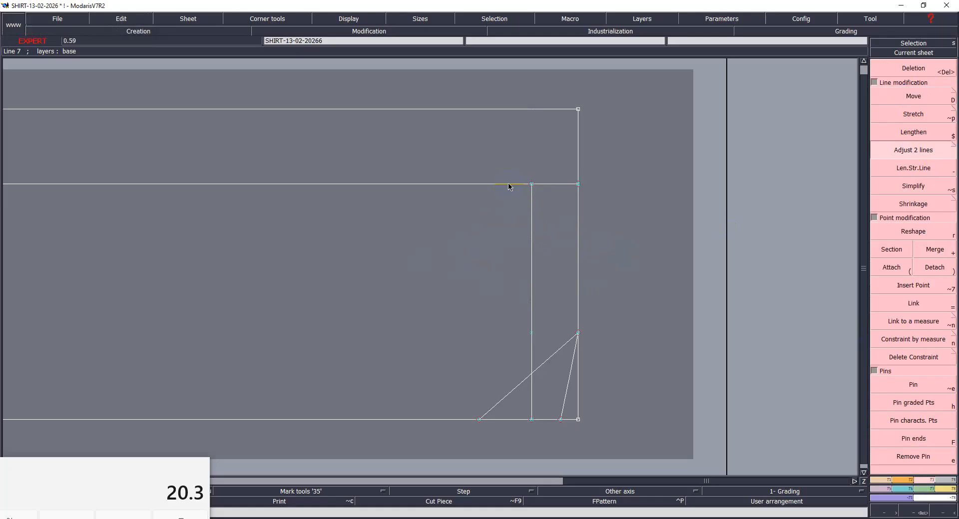
- Draw the shoulder line from the guides' intersection to the neck point on the right edge, and delete the two guide lines
key(F1)
click(934, 295)
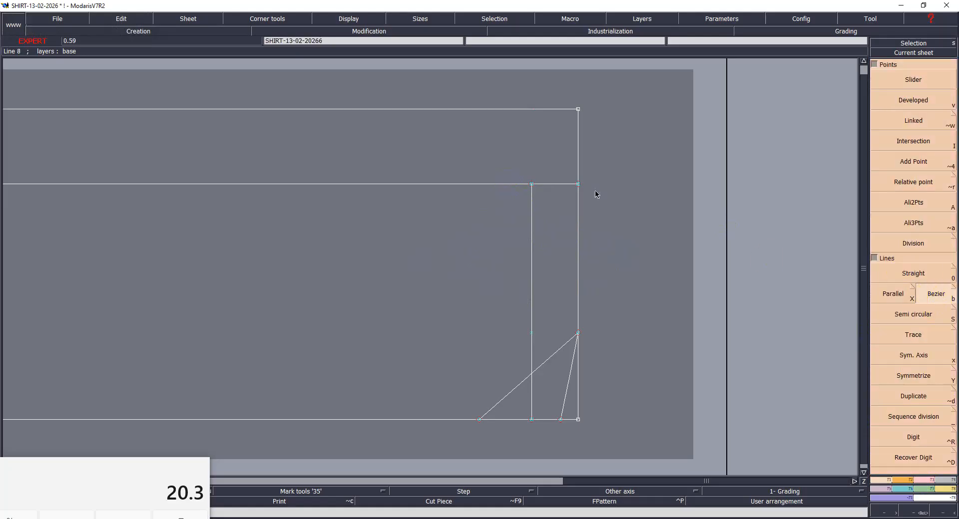
click(532, 185)
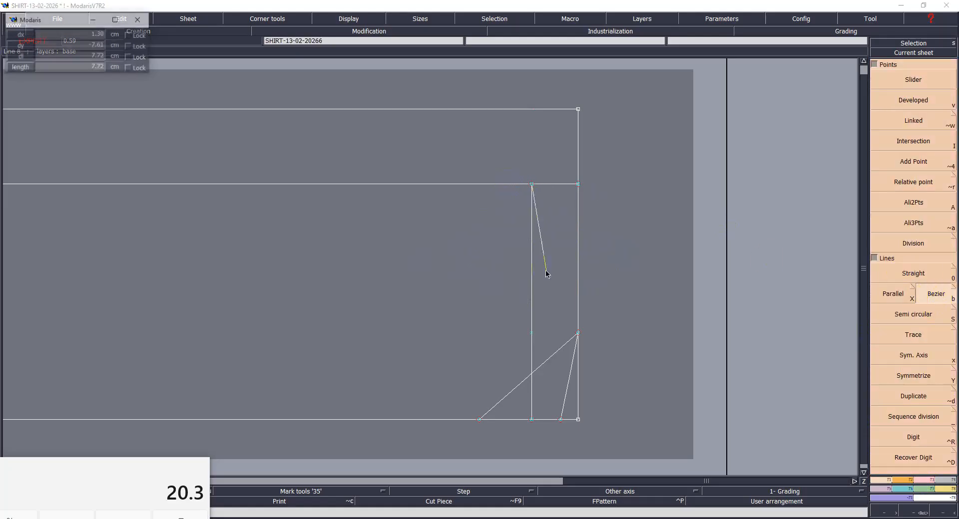
click(577, 333)
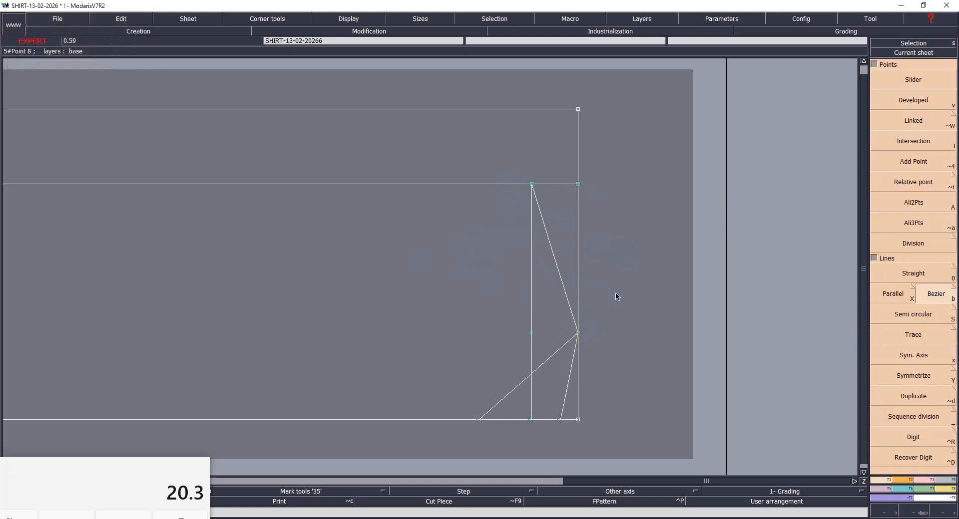
key(Delete)
click(531, 289)
click(499, 184)
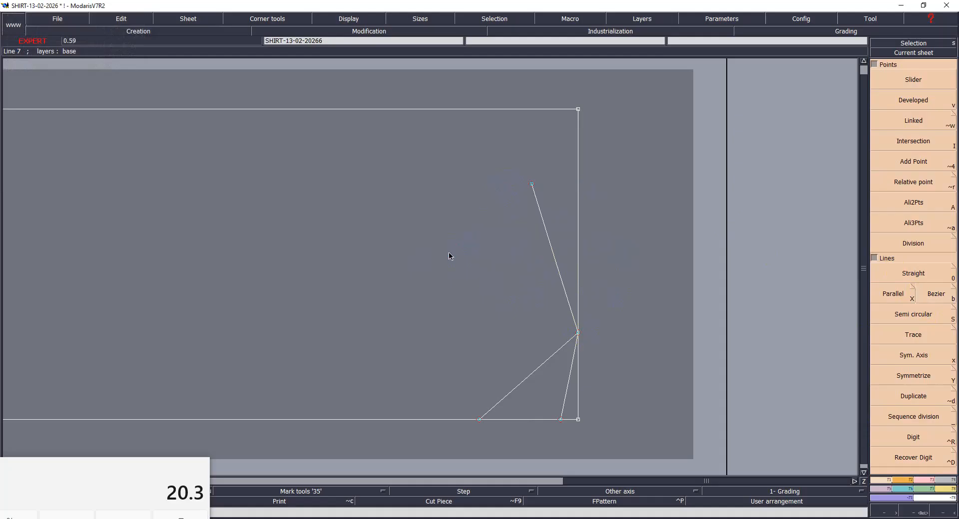
- Save the model, continuing past the detected anomalies
key(ctrl+s)
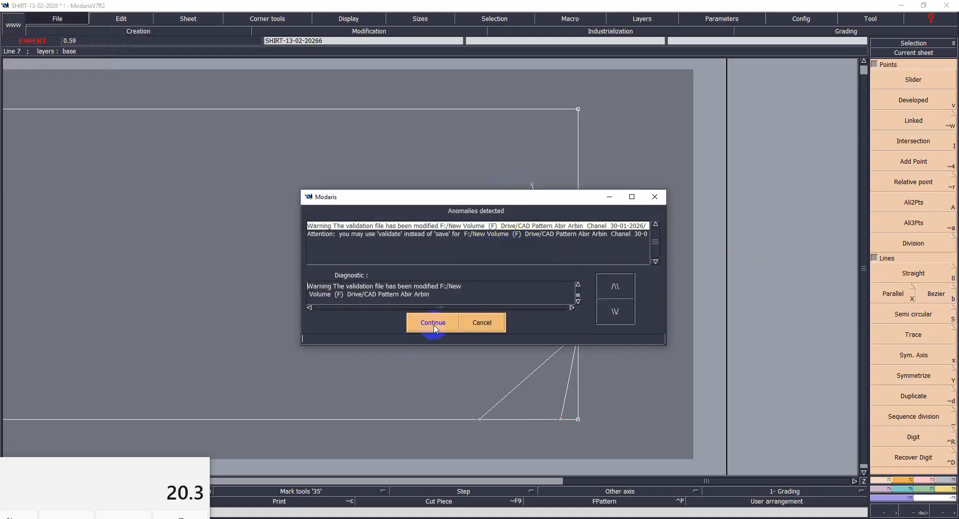
click(430, 326)
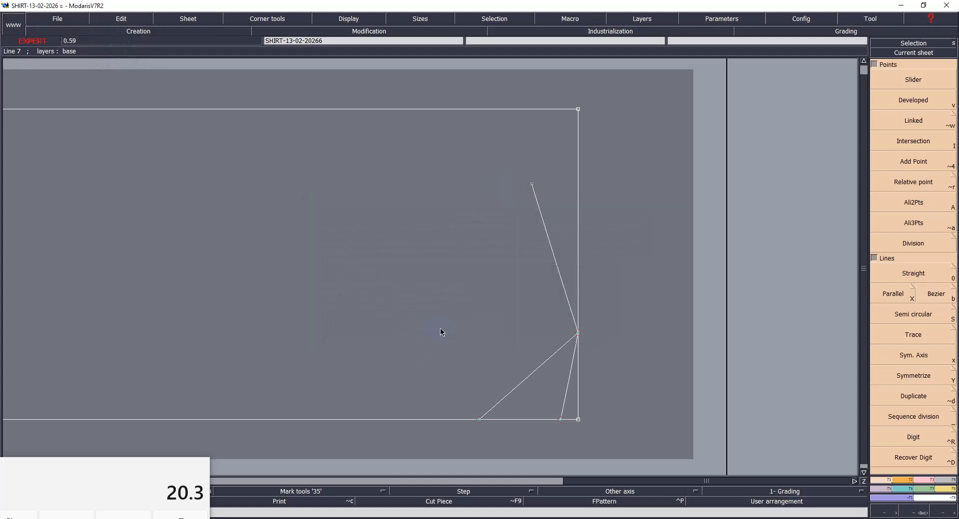
key(Home)
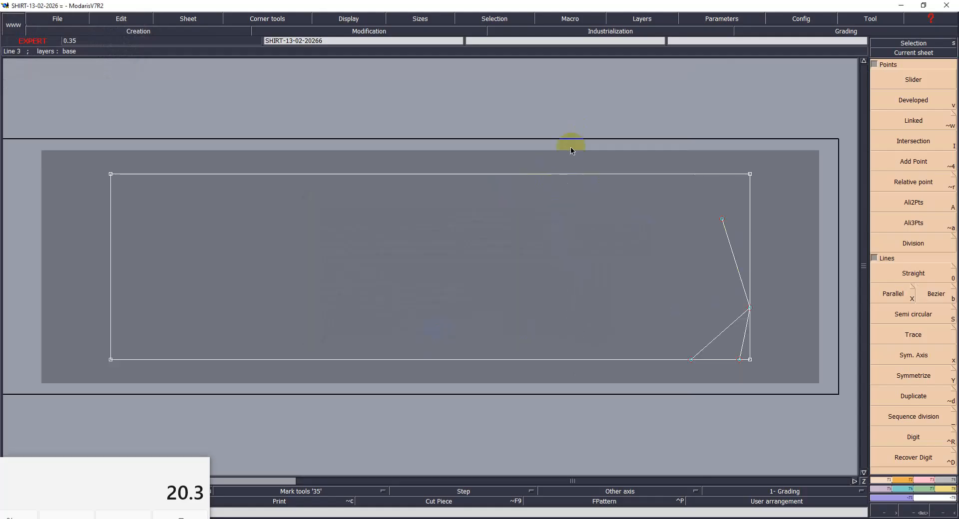
key(Return)
drag(379, 108, 772, 386)
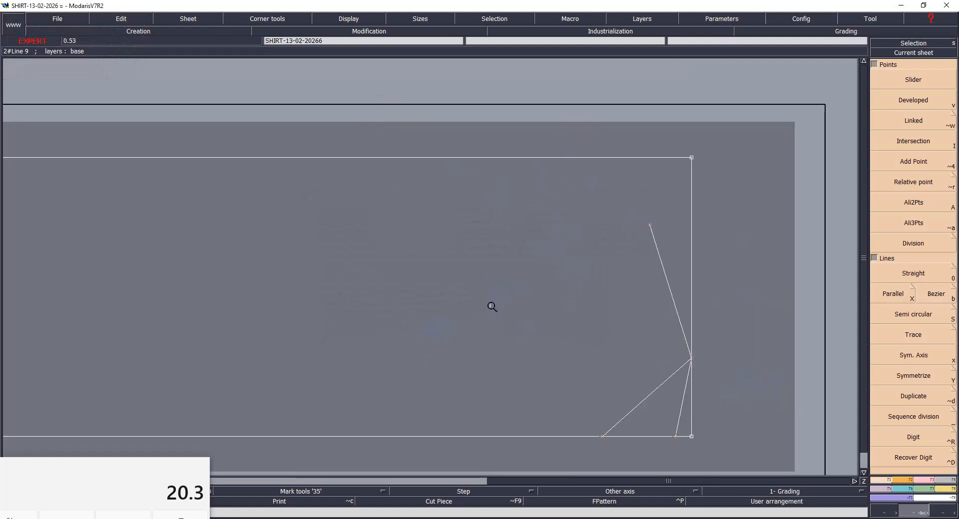
key(Home)
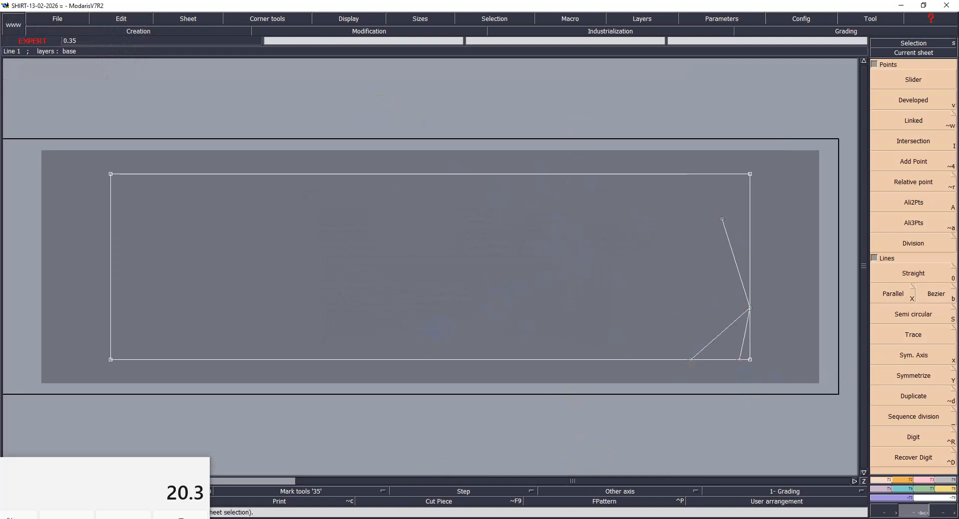
- Consult the measurement chart for the size S scye depth at centre back and return to Modaris
click(646, 518)
click(466, 485)
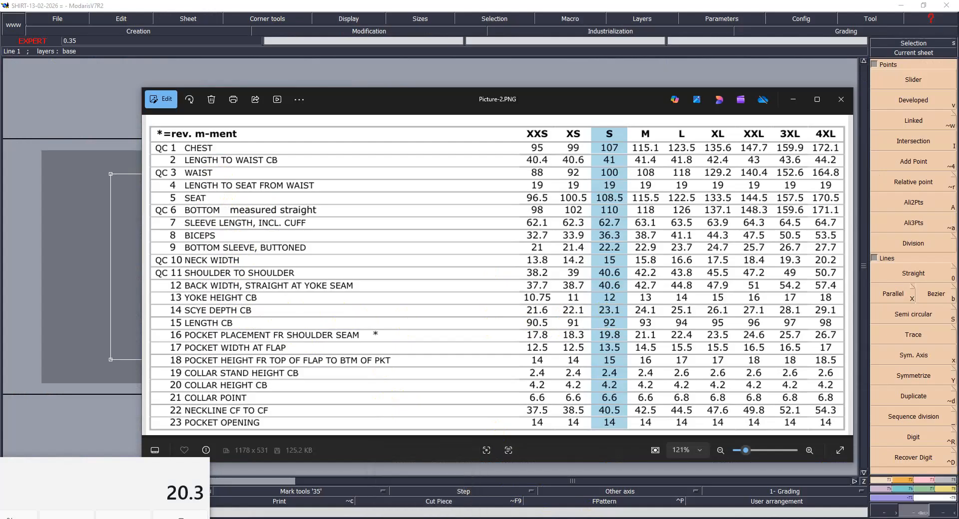
mouse_move(646, 518)
click(419, 508)
click(892, 293)
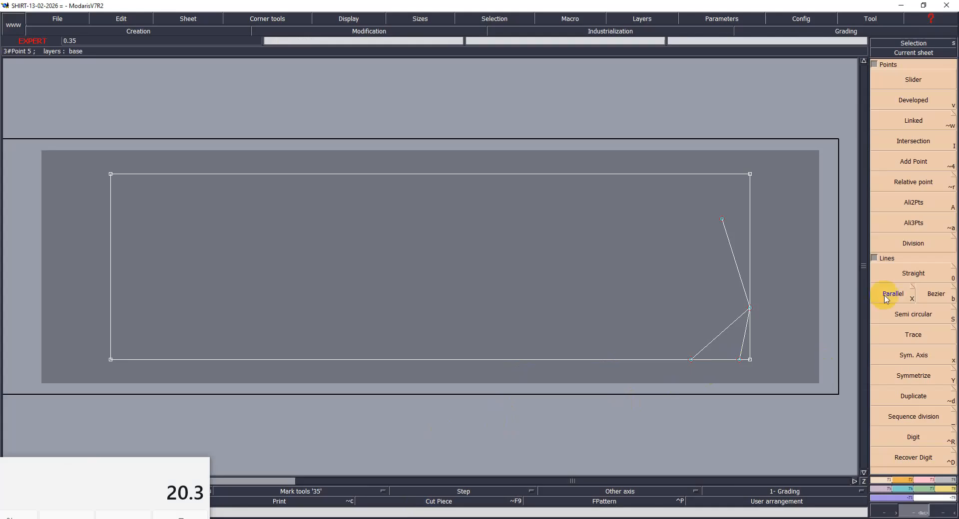
click(710, 355)
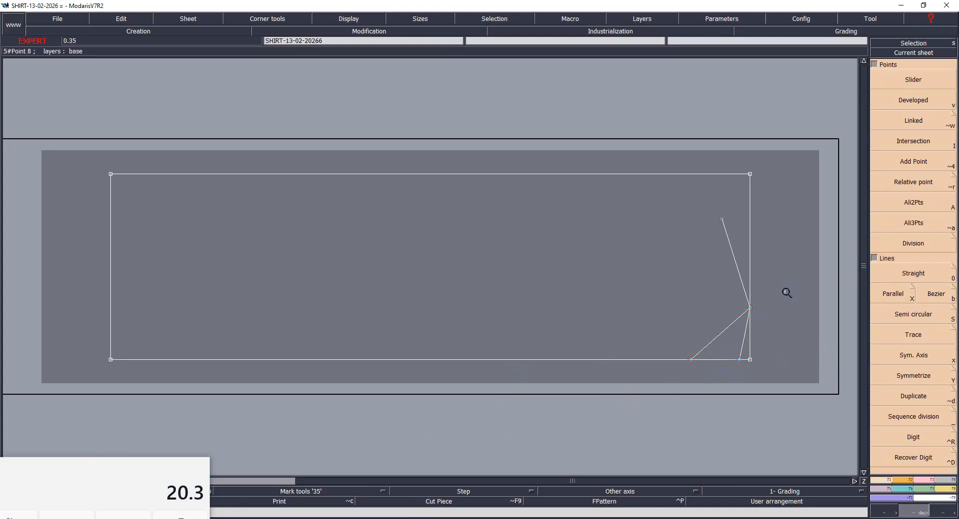
click(750, 314)
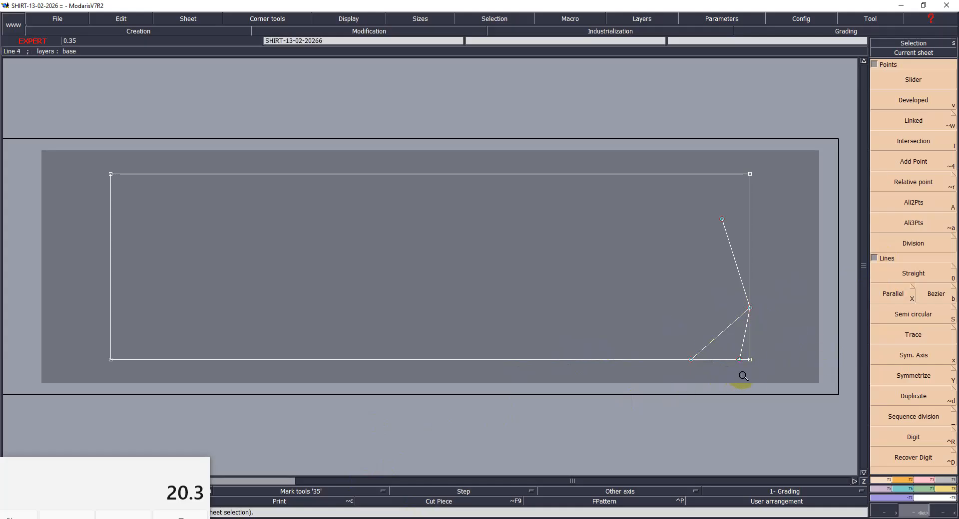
- Place a developed point on the bottom edge at -23.1 cm from the shallow neckline guide's lower end, and insert it into the line
click(921, 100)
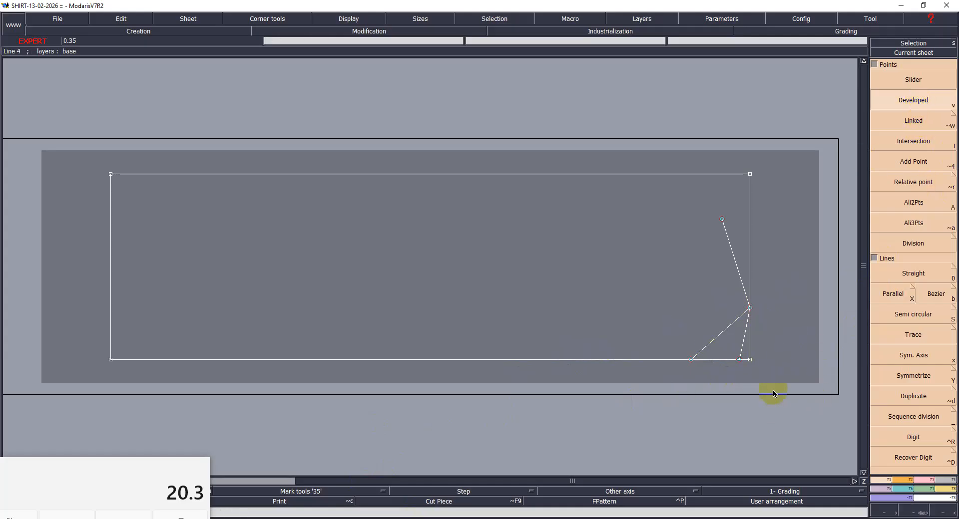
click(740, 360)
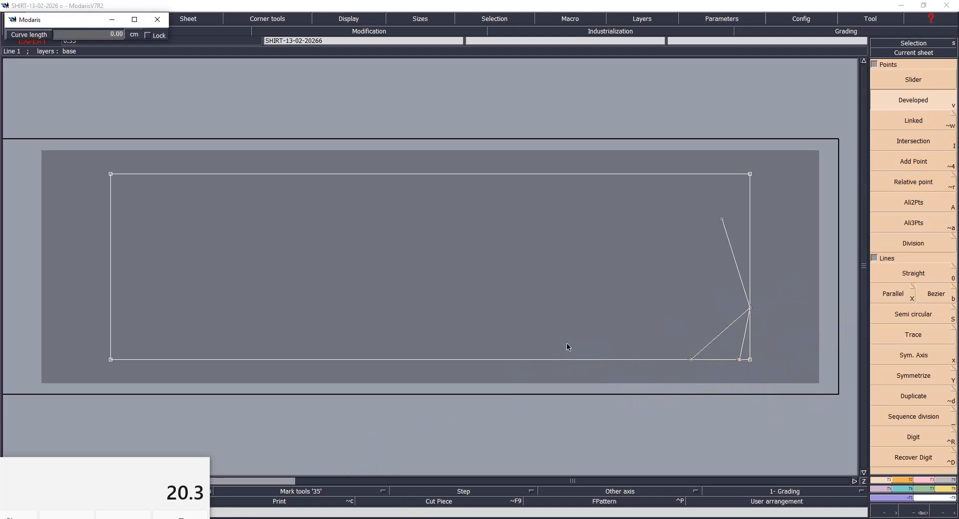
text(-23.1)
key(Return)
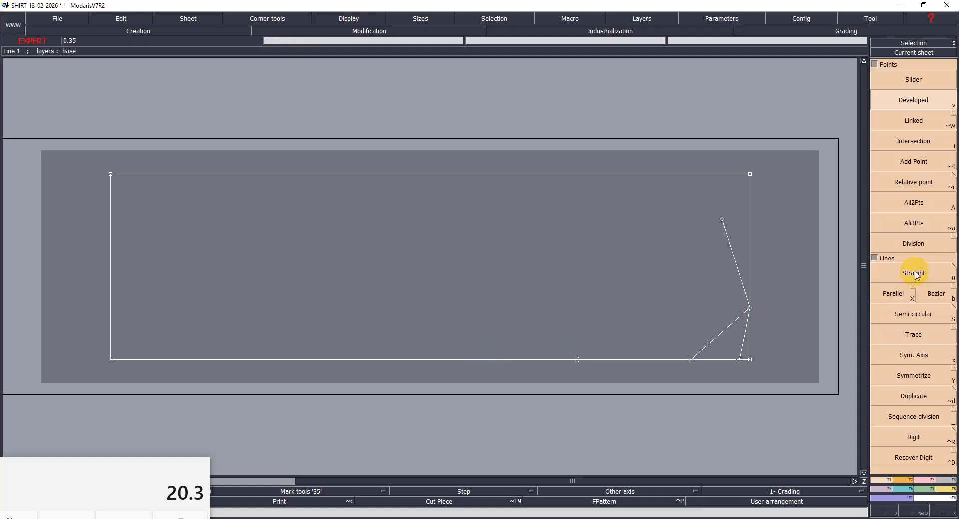
key(F2)
key(F3)
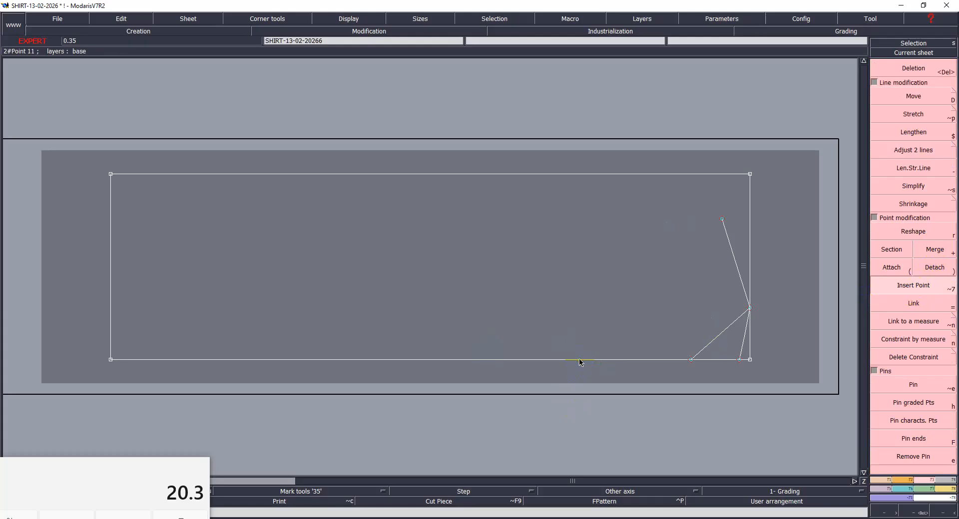
- Draw a vertical line from the scye-depth point to the rectangle's top edge and insert a point where it meets that edge
key(F1)
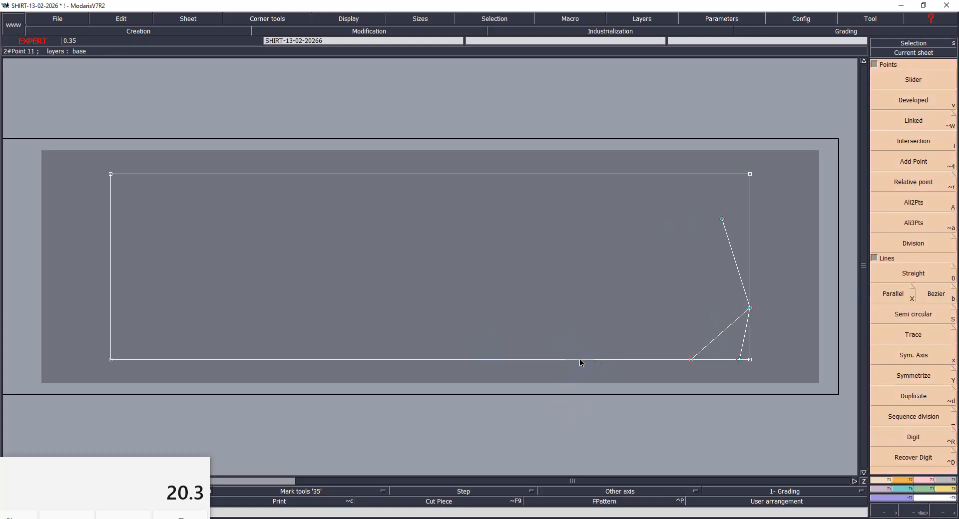
click(942, 298)
click(579, 360)
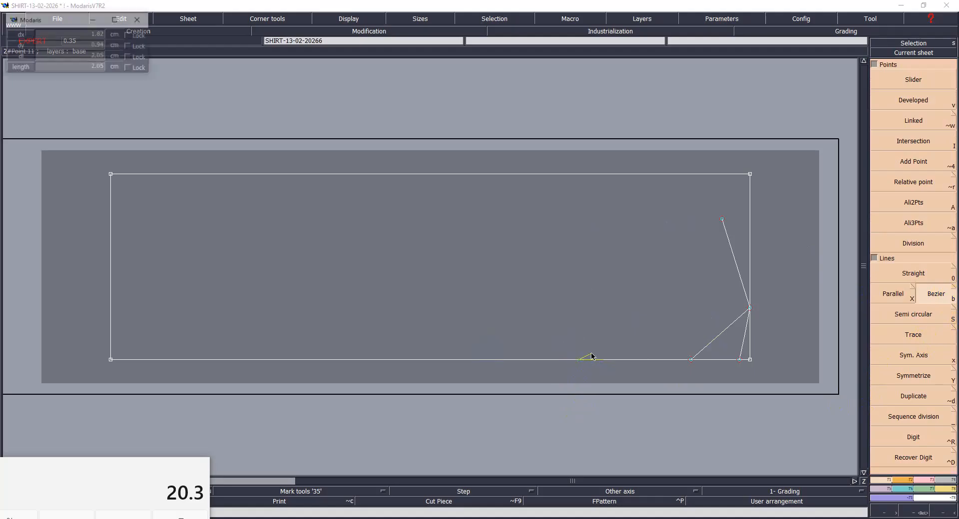
click(586, 179)
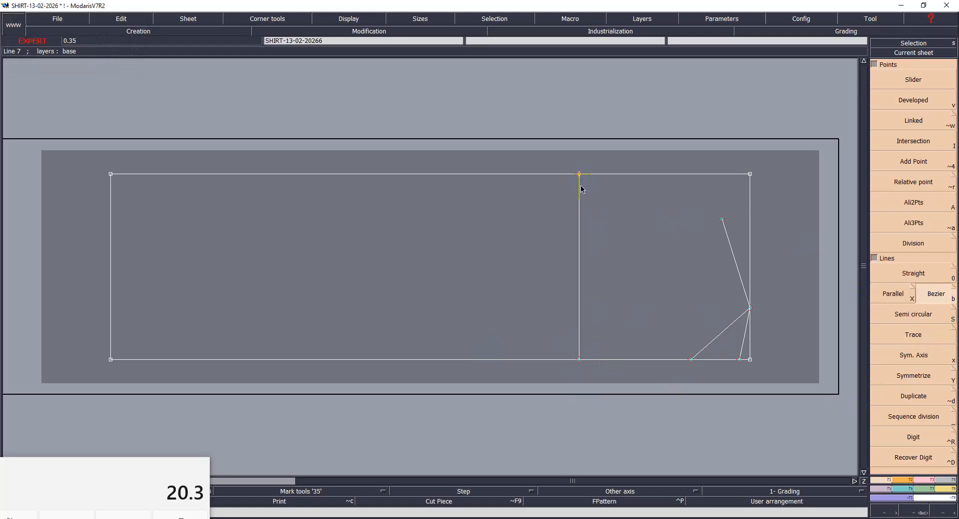
key(F3)
click(916, 286)
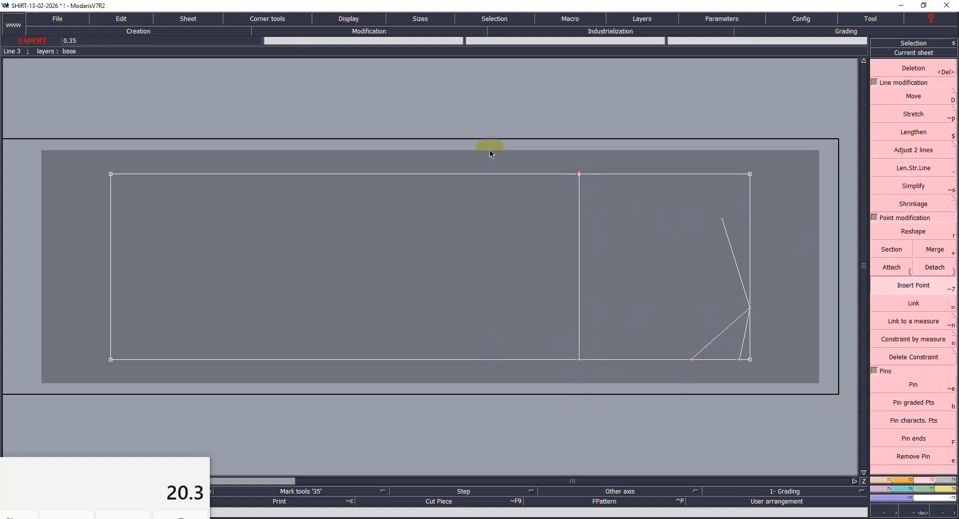
click(579, 175)
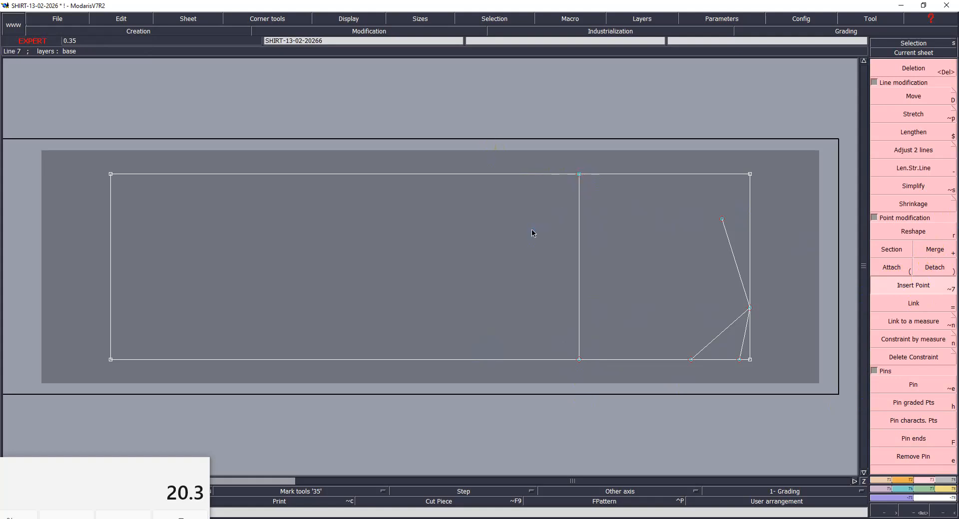
- Save the model with the new scye-depth line, continuing past the detected anomalies
key(ctrl+s)
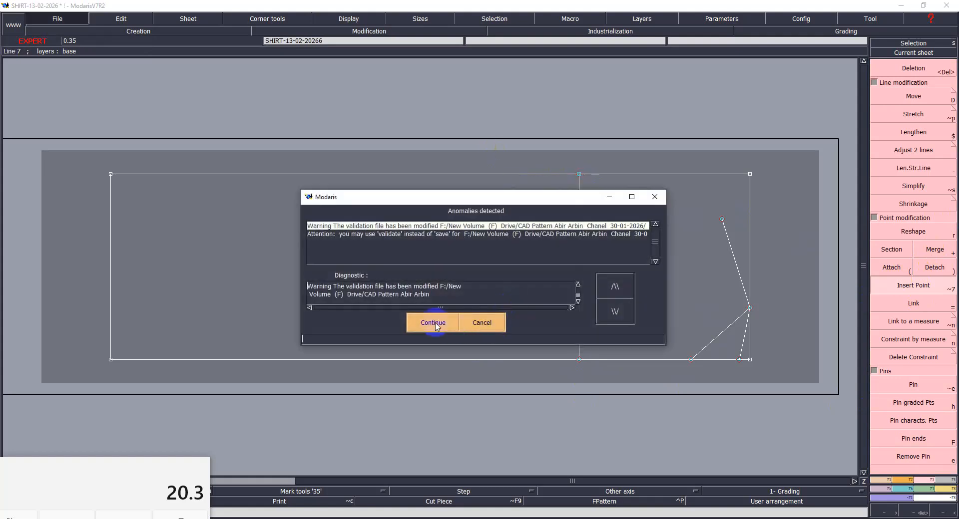
click(432, 324)
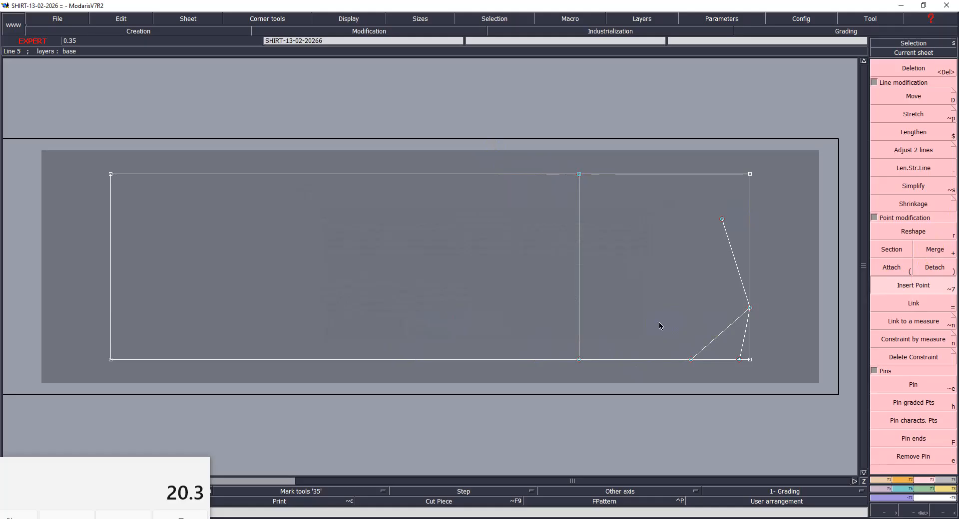
- Consult the numbered shirt sketch and the size S column of the measurement chart, and return to Modaris
click(635, 518)
click(521, 498)
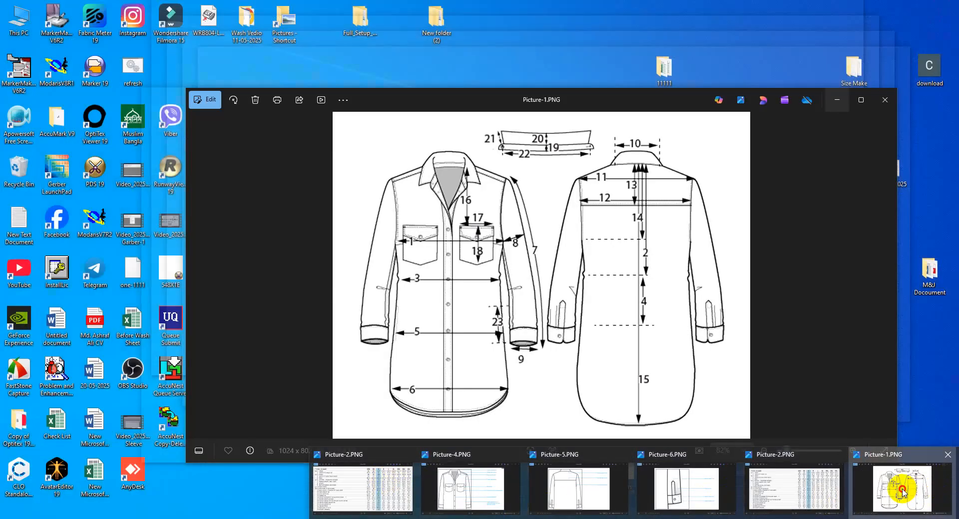
click(900, 486)
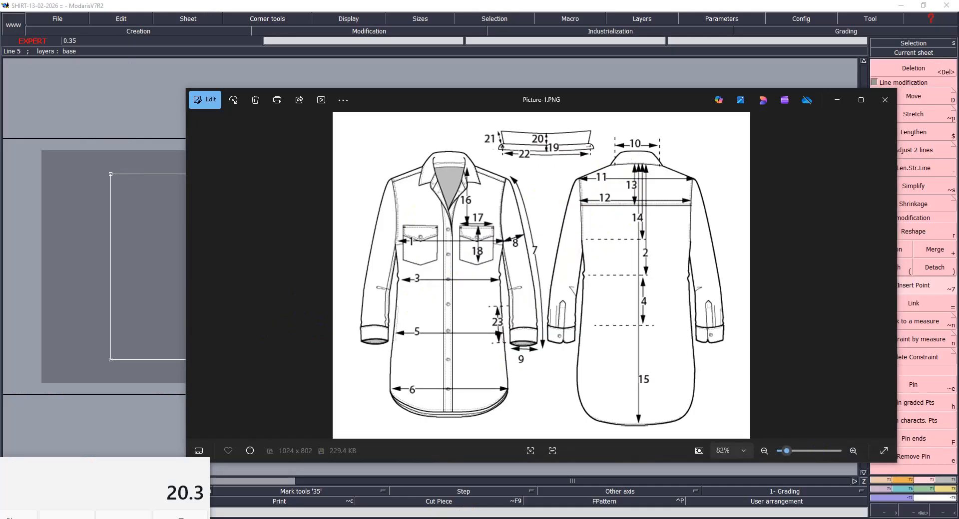
mouse_move(488, 490)
click(362, 479)
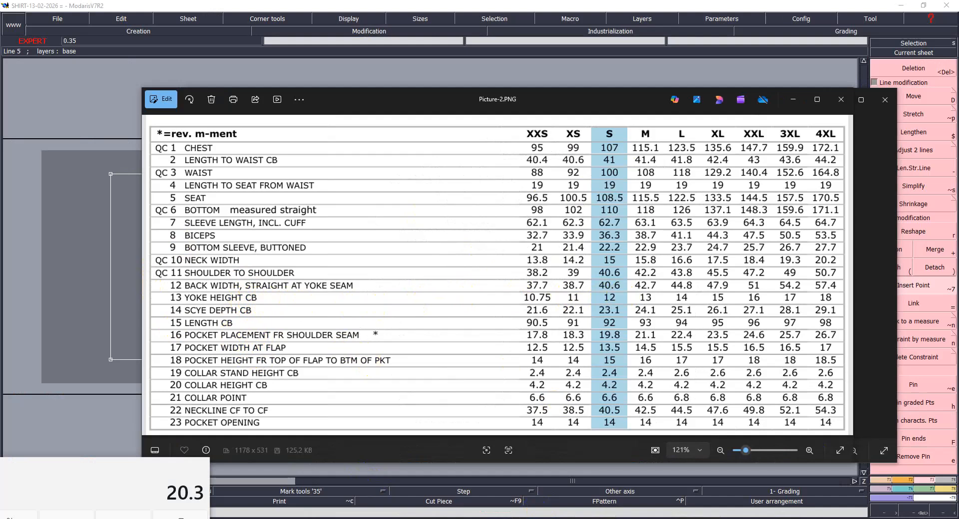
click(364, 518)
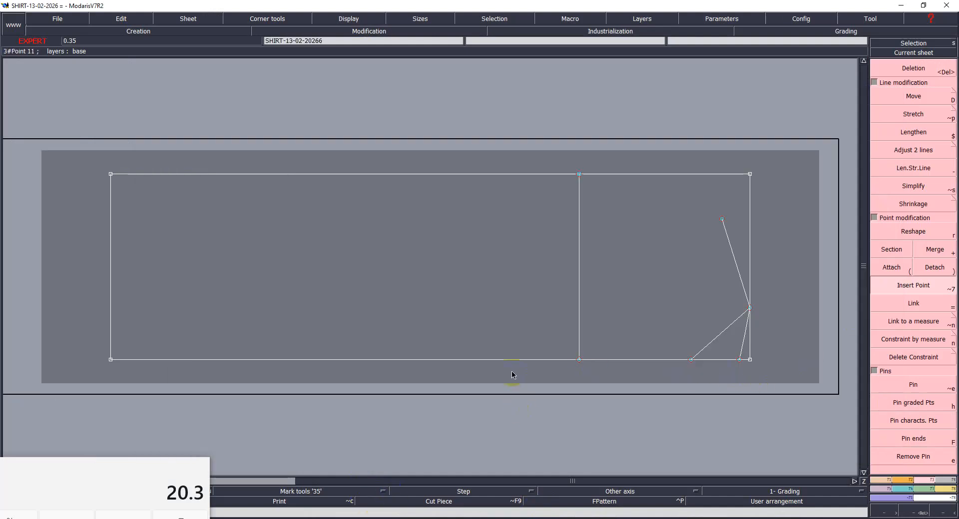
- Place a developed point on the bottom edge at -12 cm from the shallow neckline guide's lower end for the yoke height
key(F1)
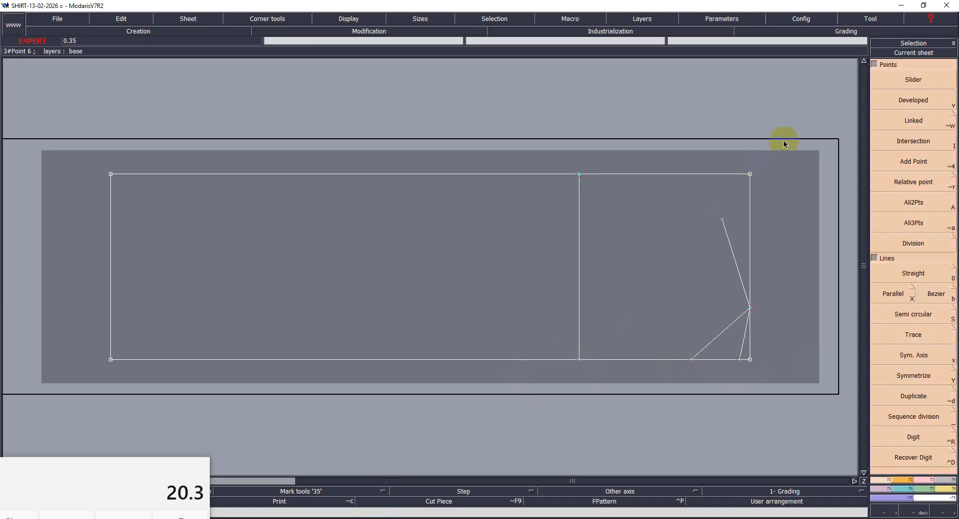
click(910, 107)
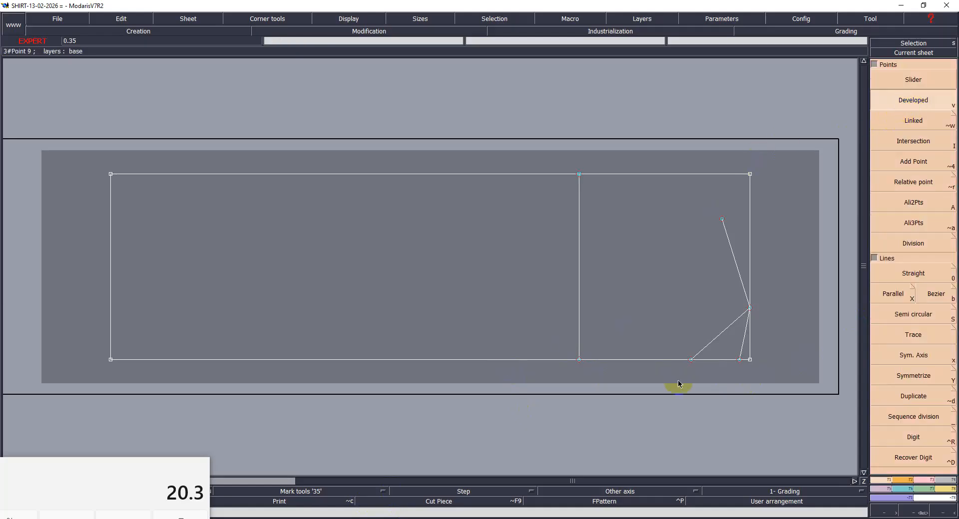
click(740, 360)
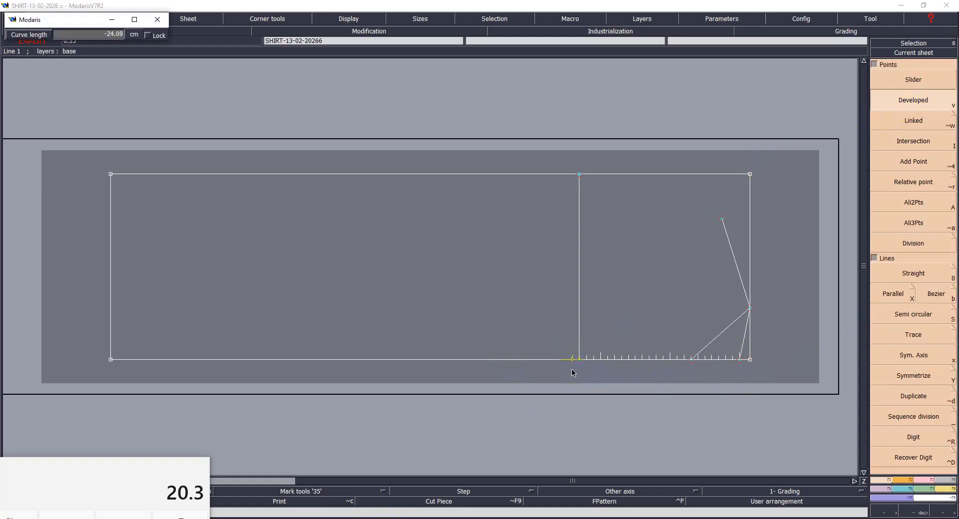
key(Down)
text(-)
key(Return)
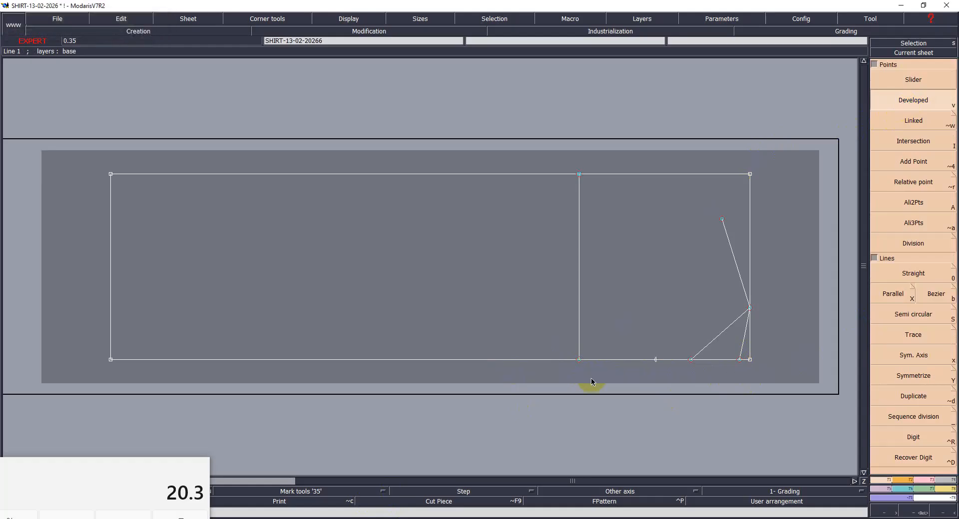
- Draw a vertical line from the yoke-height point past the rectangle's top edge, and insert the point into the bottom edge
key(b)
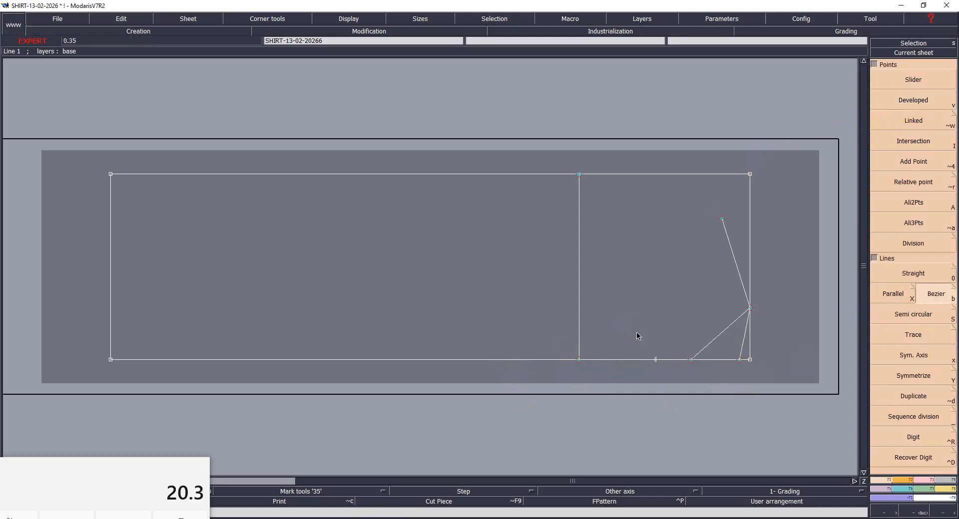
click(655, 360)
click(681, 124)
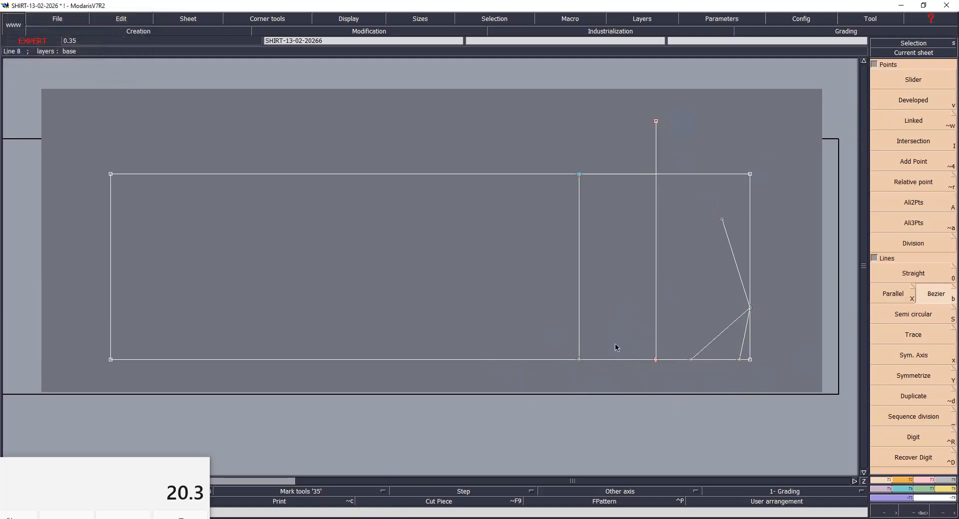
key(Delete)
click(656, 362)
click(627, 387)
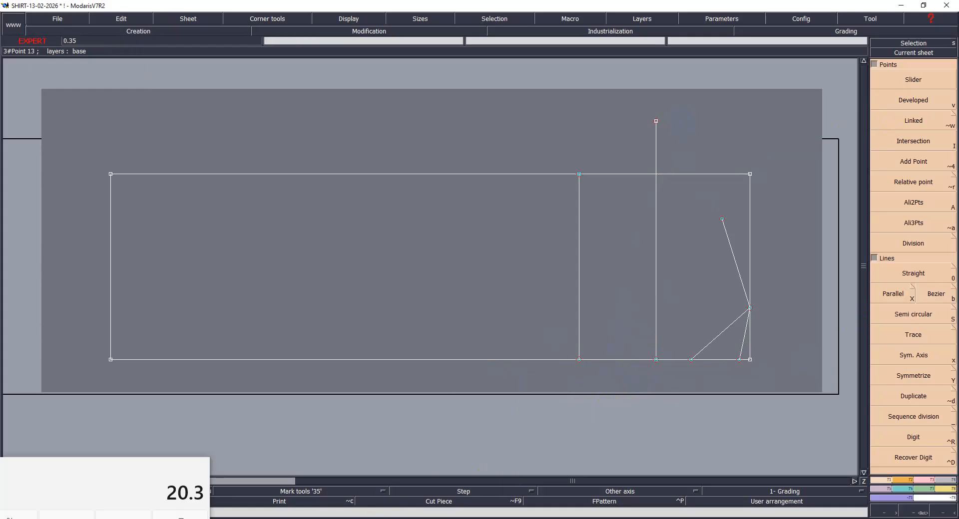
- Check the size S back width in the measurement chart and place a developed point 20.3 cm up the yoke line
click(439, 493)
click(362, 487)
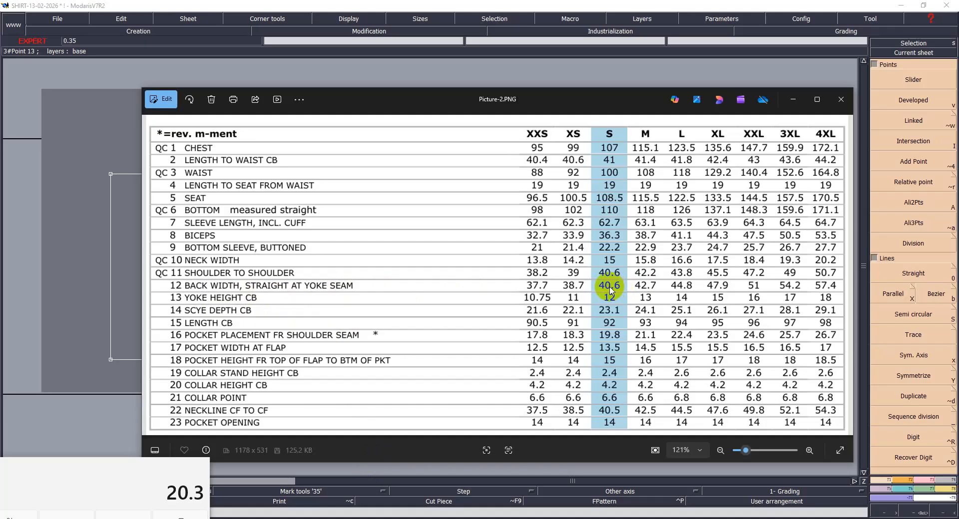
click(574, 518)
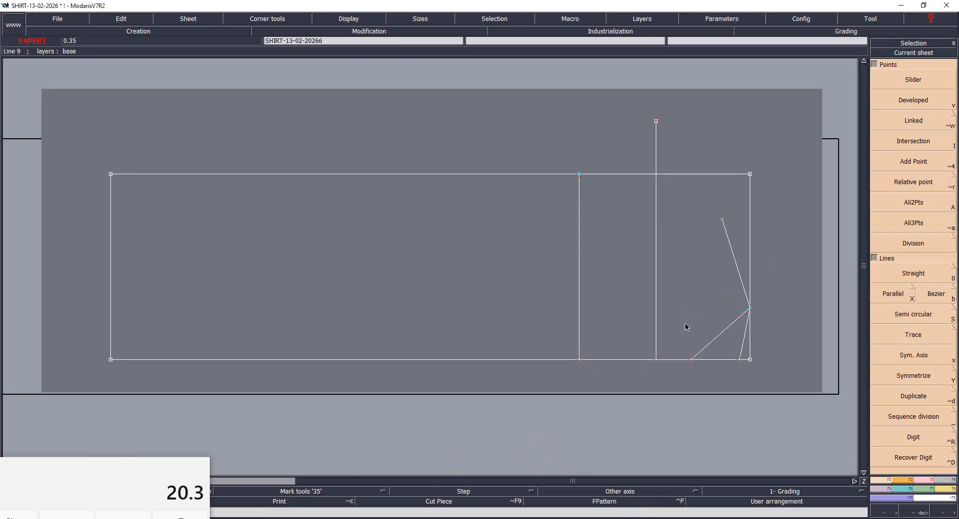
click(914, 99)
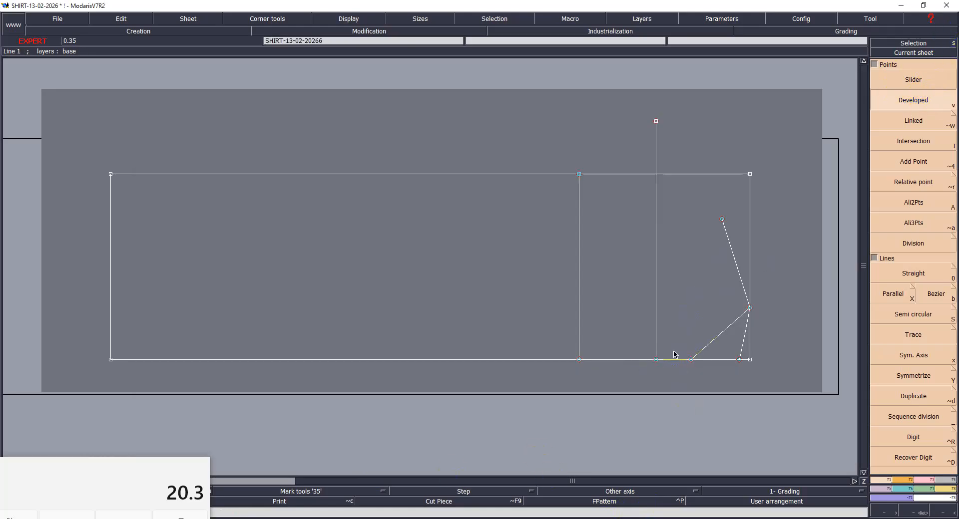
click(656, 359)
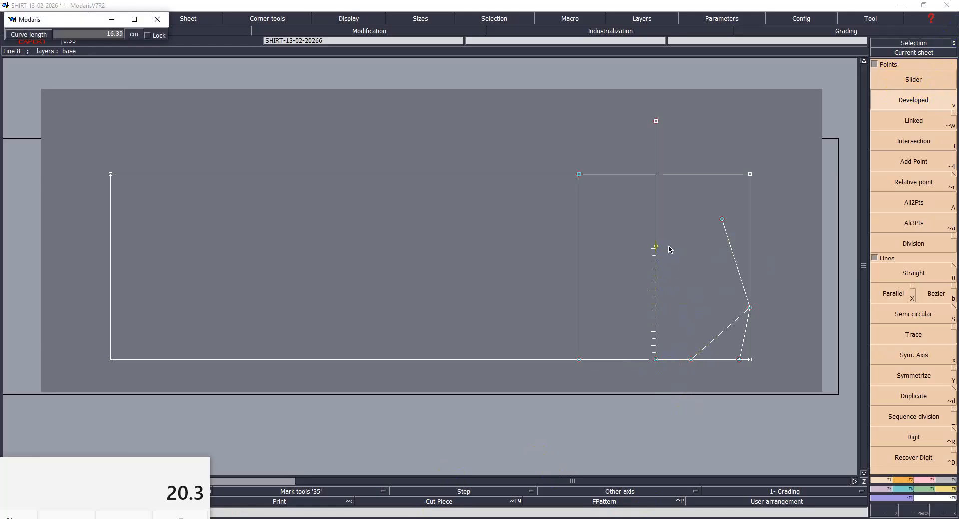
text(20)
key(Return)
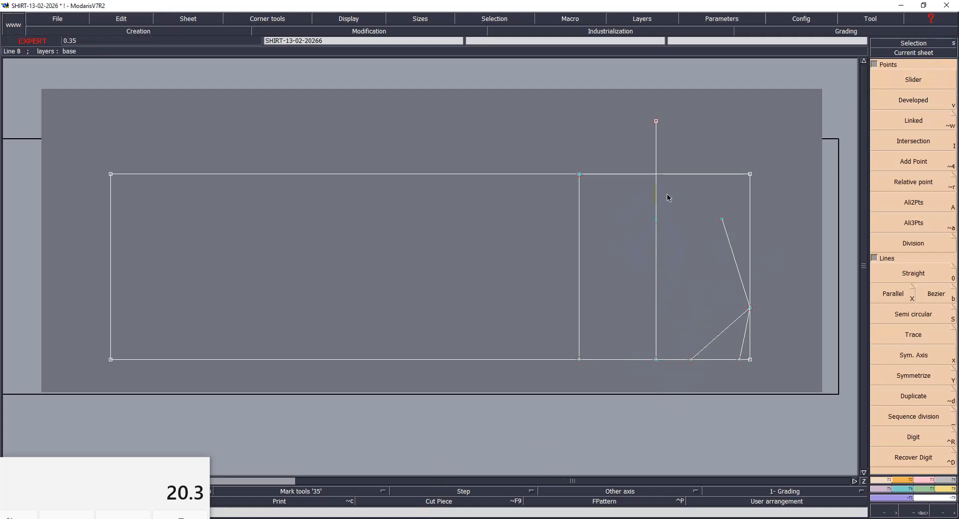
- Place a second developed point on the yoke line about 1 cm below the first, and remove the line's excess upper end
key(v)
click(656, 219)
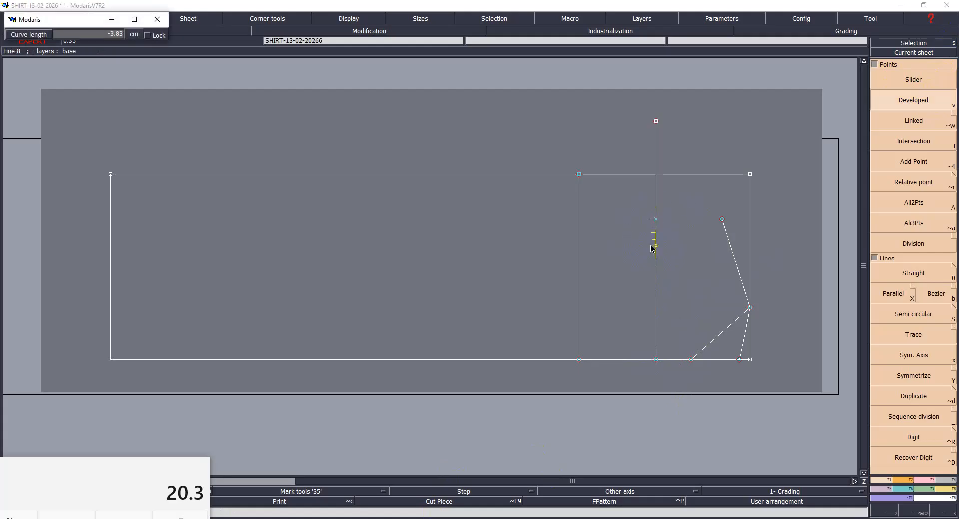
text(-1)
key(Return)
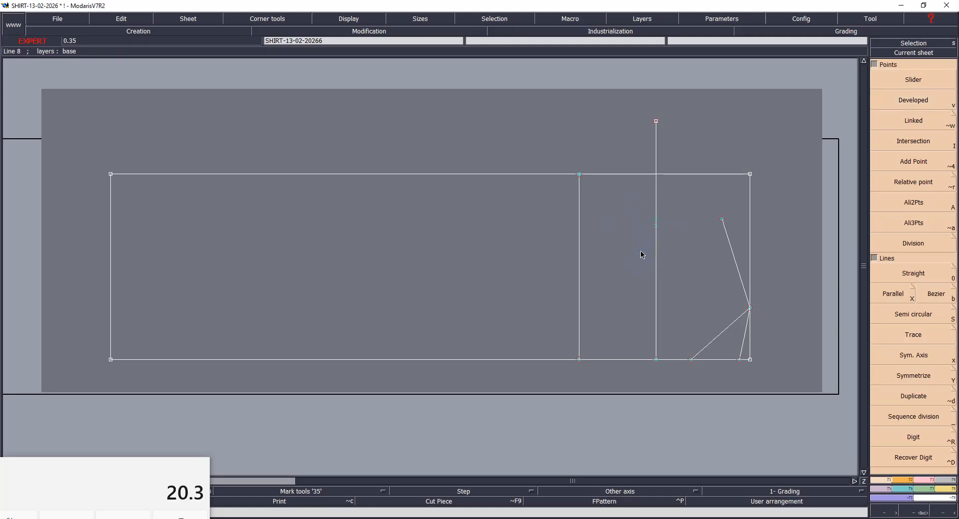
click(655, 121)
- Try to draw two Bezier armhole curves between the scye-depth line's top and the shoulder end, one through each yoke-line point
drag(528, 176, 742, 290)
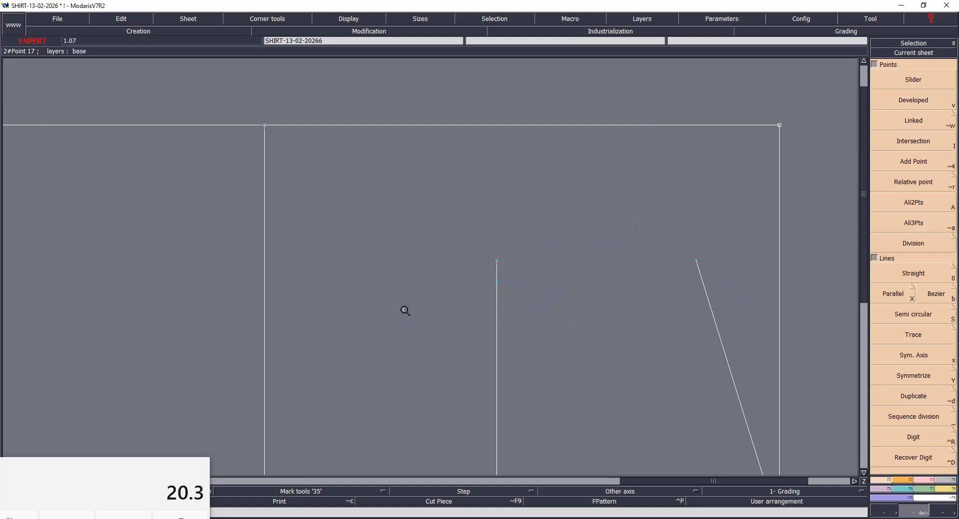
click(935, 296)
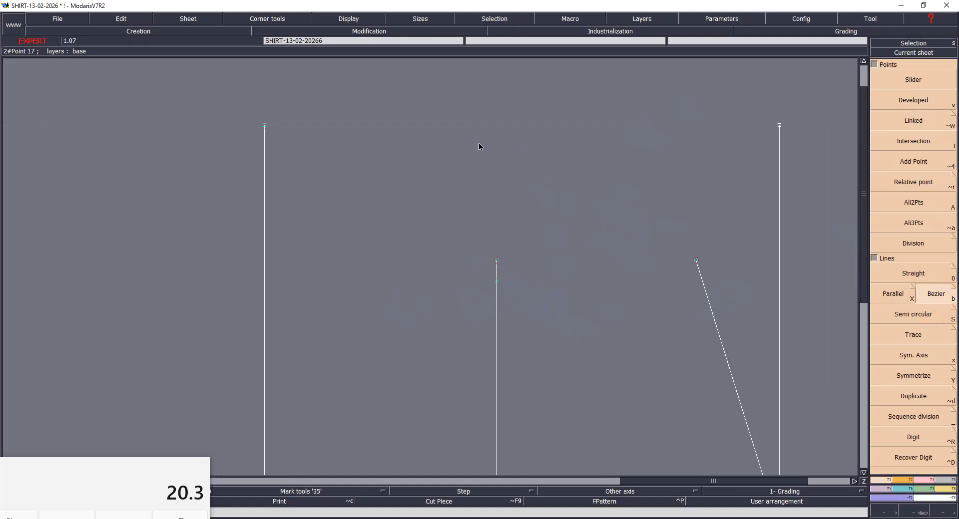
click(265, 125)
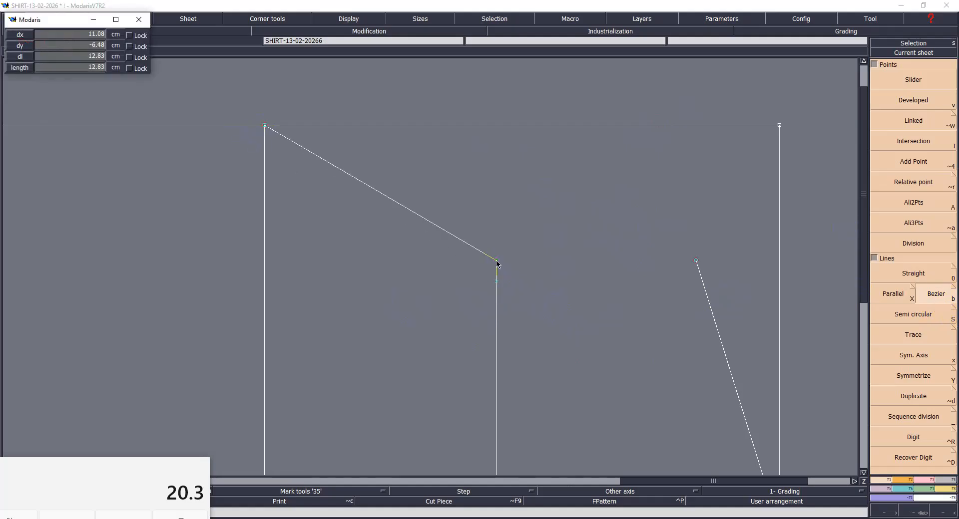
click(496, 260)
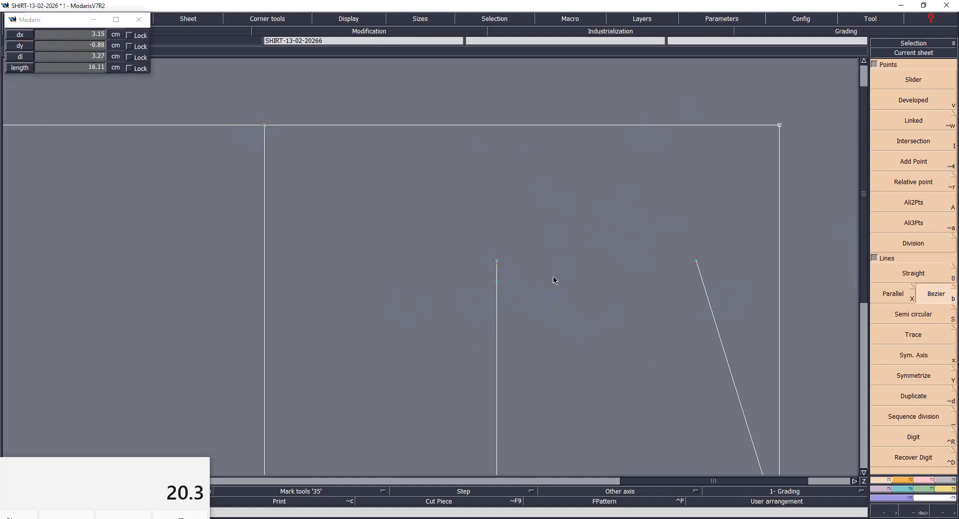
click(696, 261)
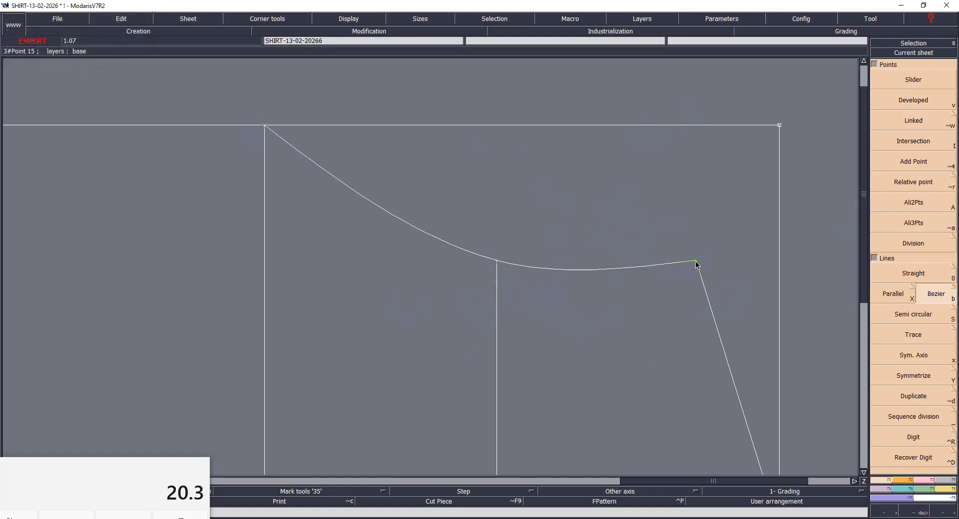
click(497, 282)
click(265, 126)
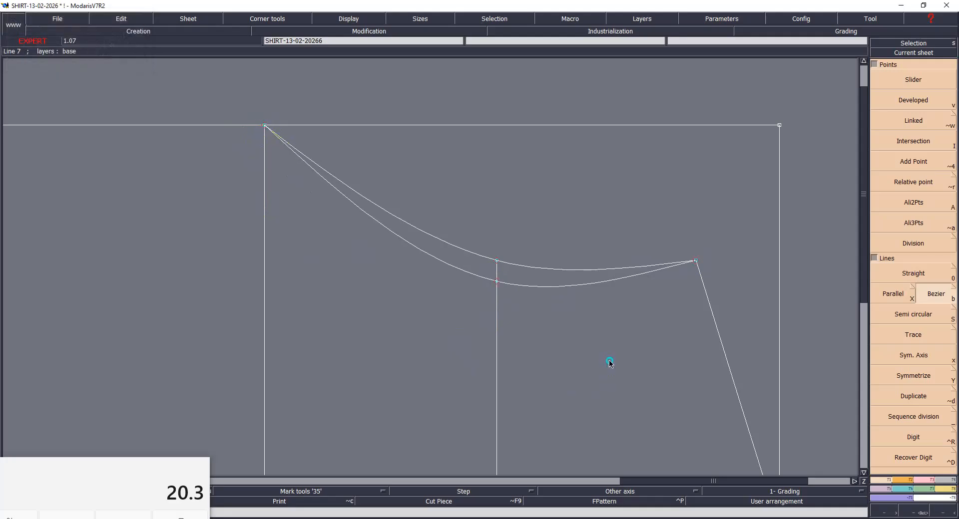
- Save the model, continuing past the detected anomalies, and undo both armhole curves
key(ctrl+s)
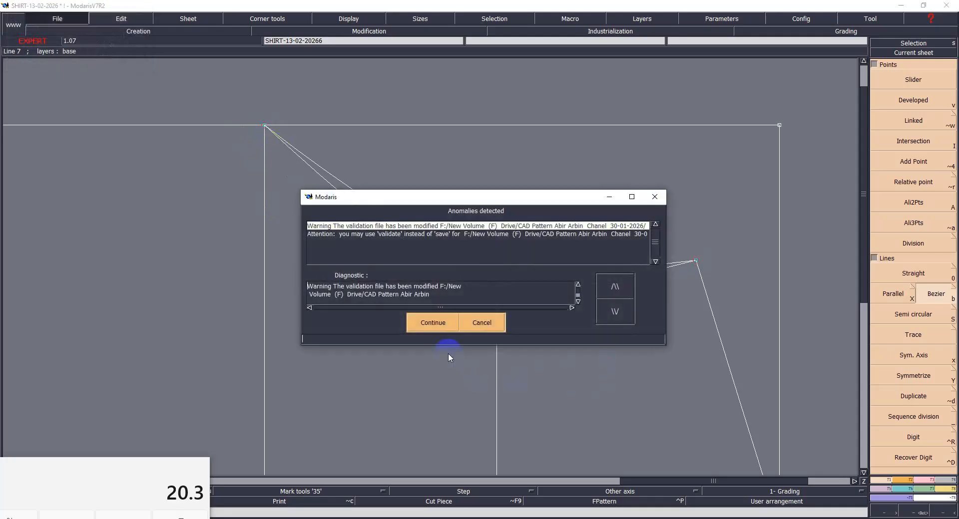
click(432, 324)
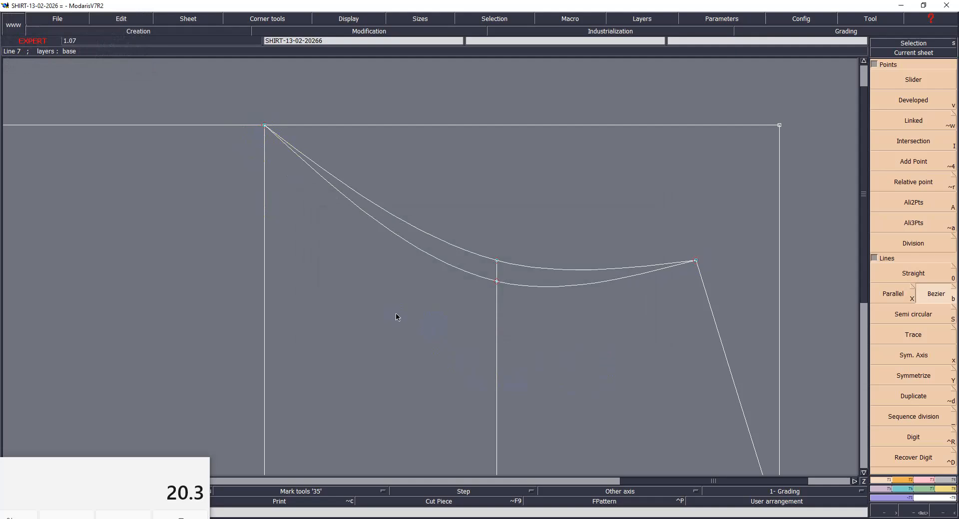
key(ctrl+z)
key(ctrl+z)
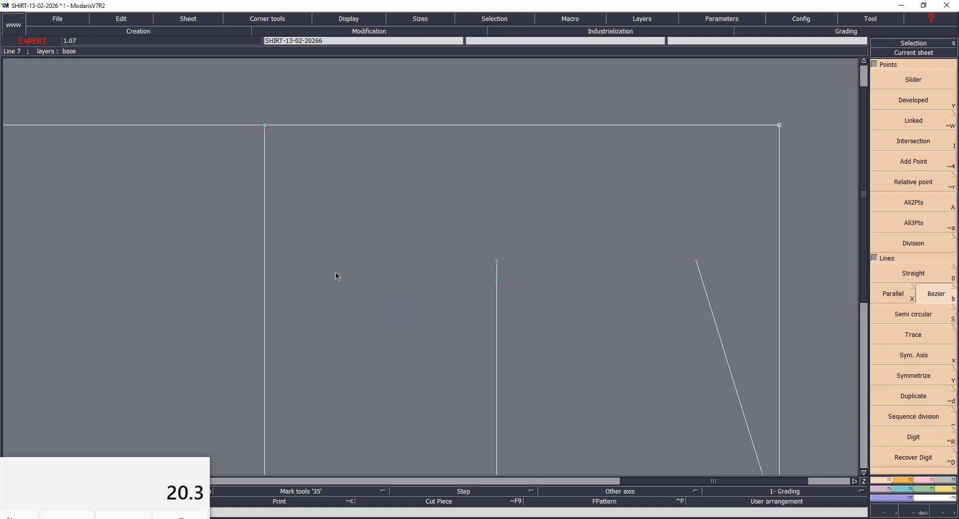
- Draw two Bezier armhole curves between the scye-depth line's top and the shoulder end, each through a yoke-line point and an extra bend point
click(264, 125)
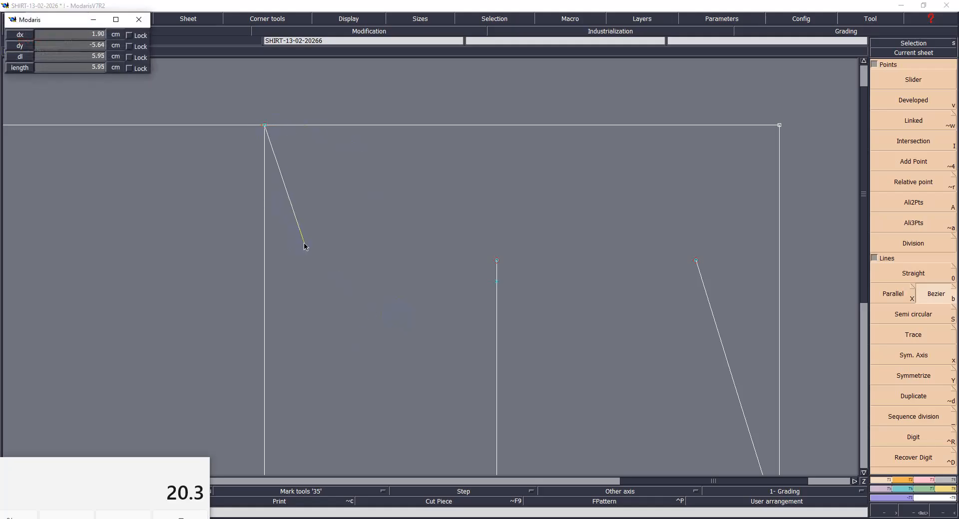
click(334, 258)
click(497, 282)
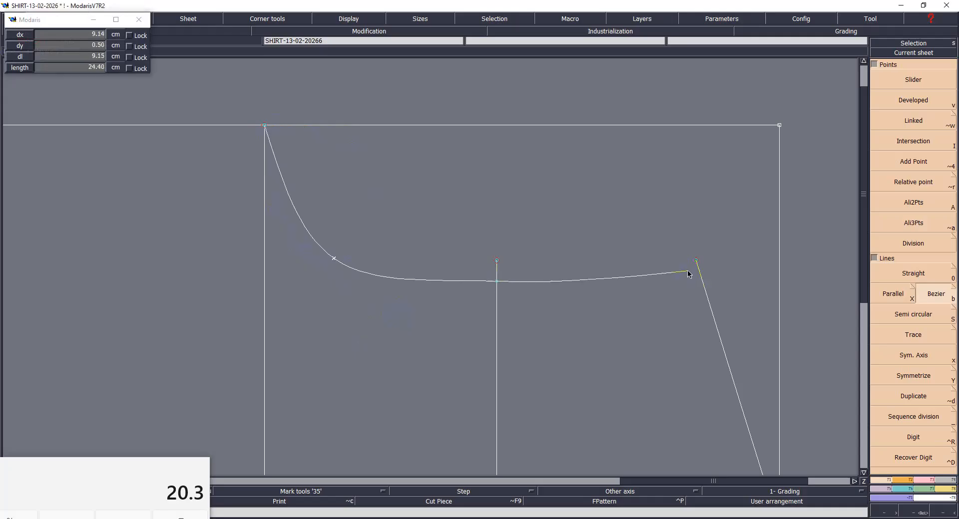
click(697, 263)
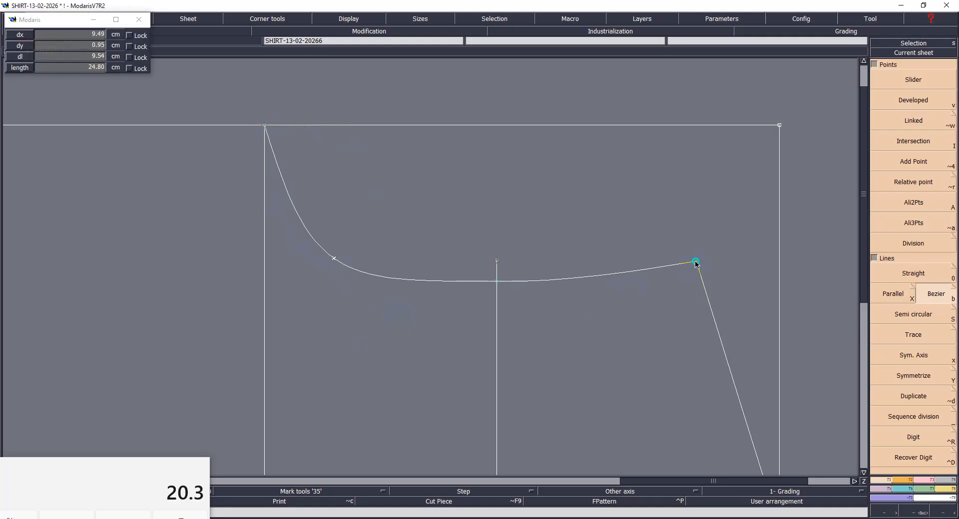
click(495, 260)
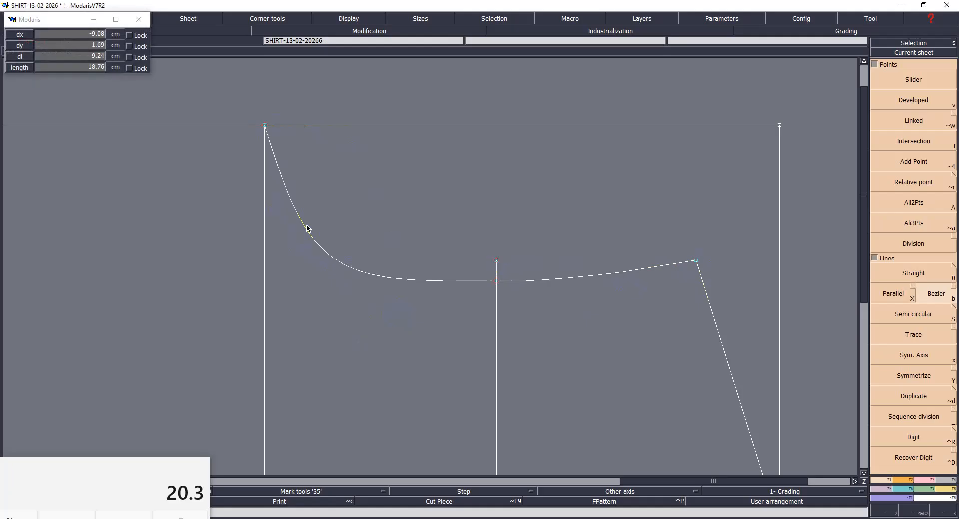
click(349, 237)
click(265, 126)
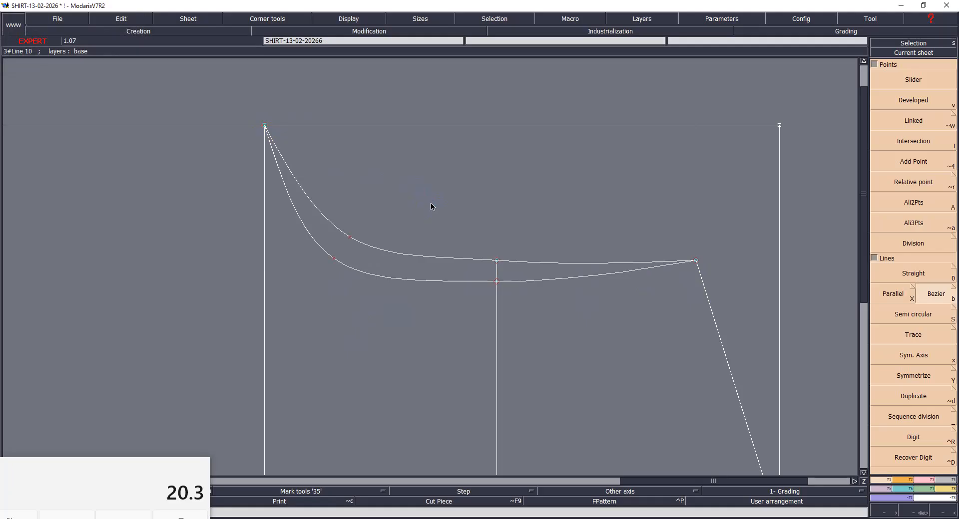
- Reshape the lower armhole curve by moving its yoke-line point straight down about 1 cm
key(r)
click(496, 285)
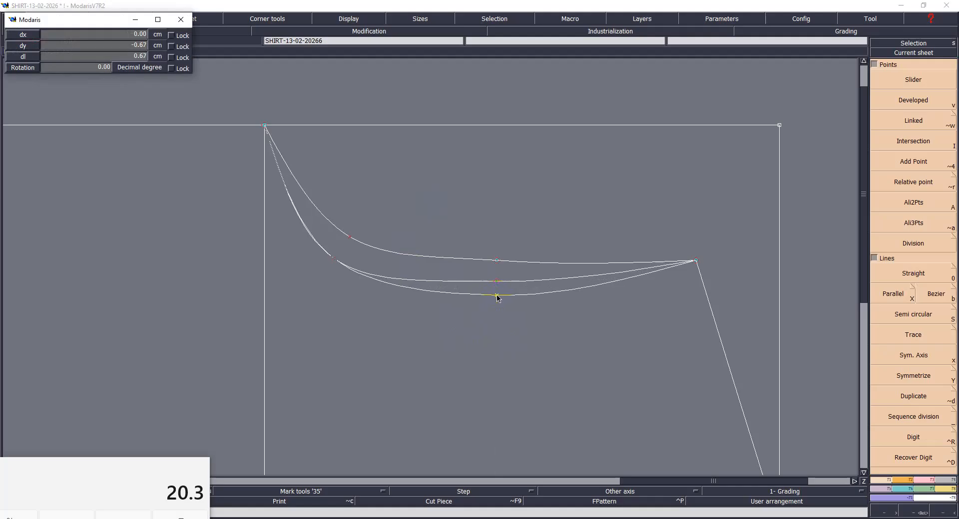
key(Return)
key(Return)
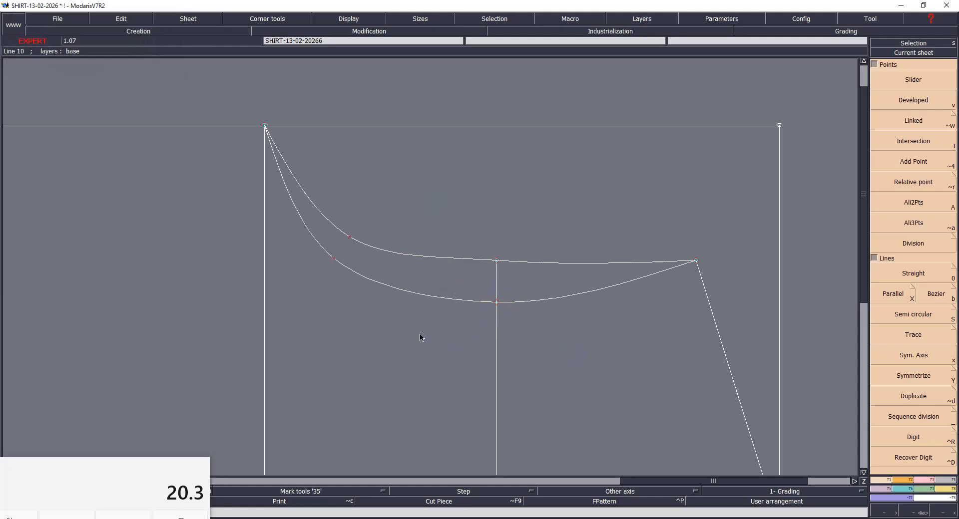
- Display the curve tangent handles and reshape both armhole curves near the scye-depth line for a steeper, rounder start
drag(342, 18, 348, 209)
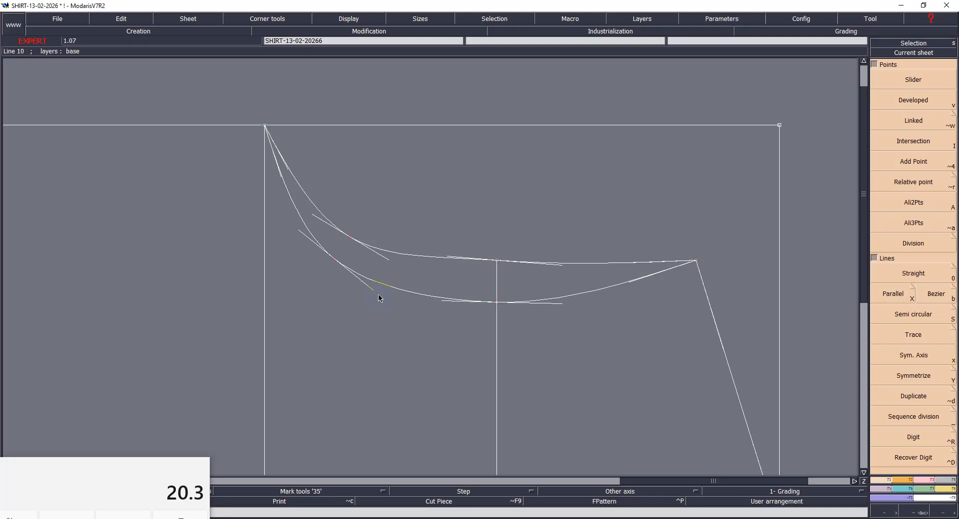
key(F3)
click(892, 265)
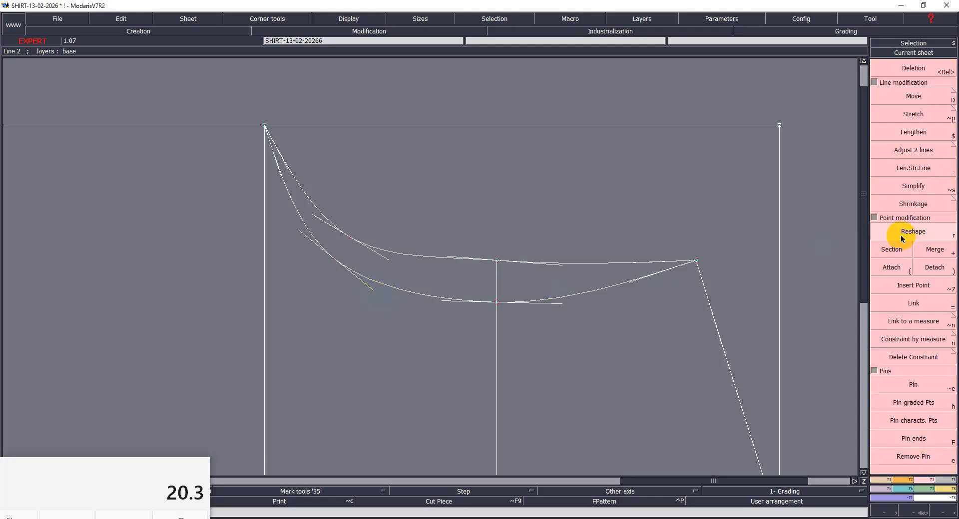
click(301, 233)
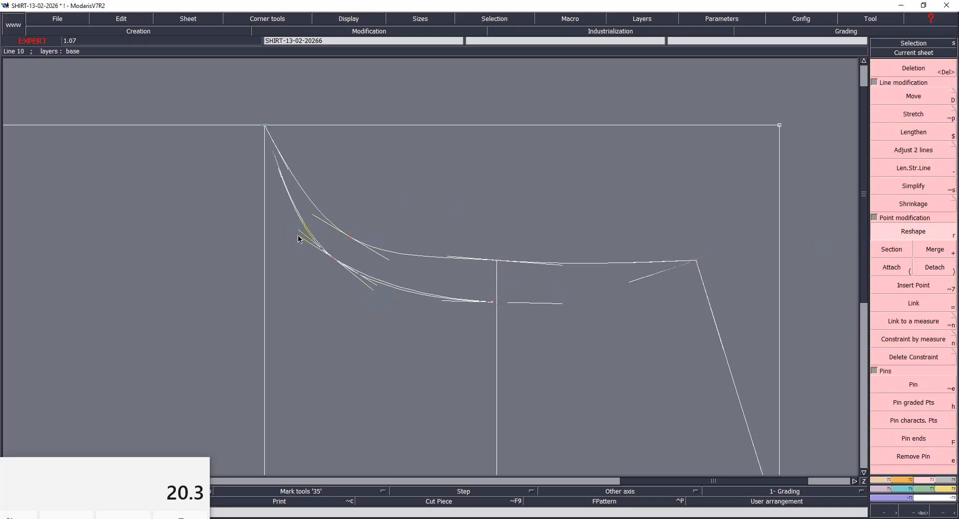
click(291, 235)
click(281, 177)
click(269, 184)
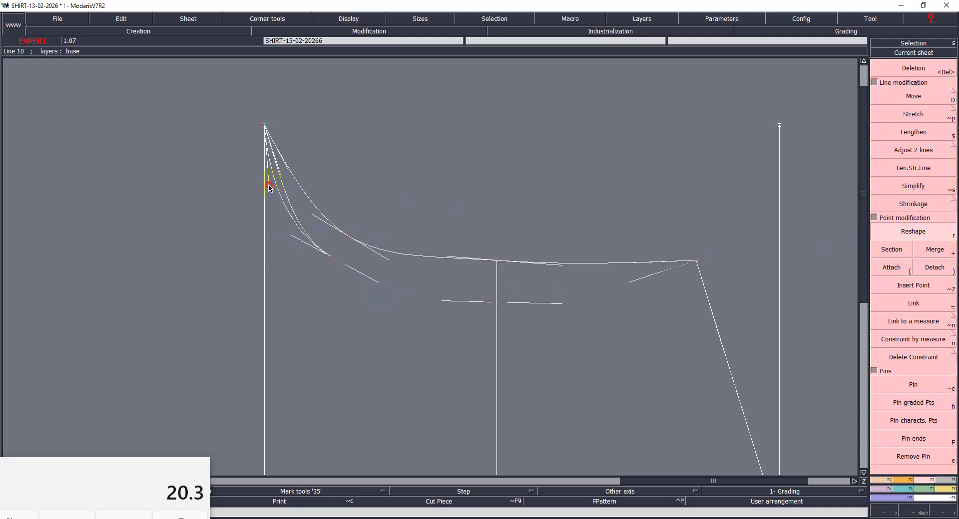
click(285, 165)
click(304, 217)
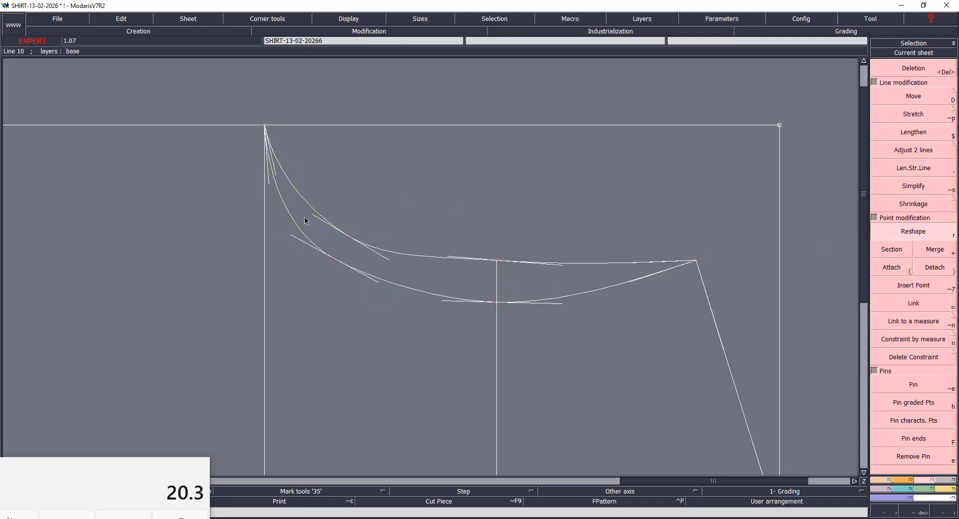
- Refine the armhole curves: adjust the upper curve's bend tangent, lower the lower curve's bend point slightly, and level its tangent at the yoke line
click(318, 220)
click(307, 220)
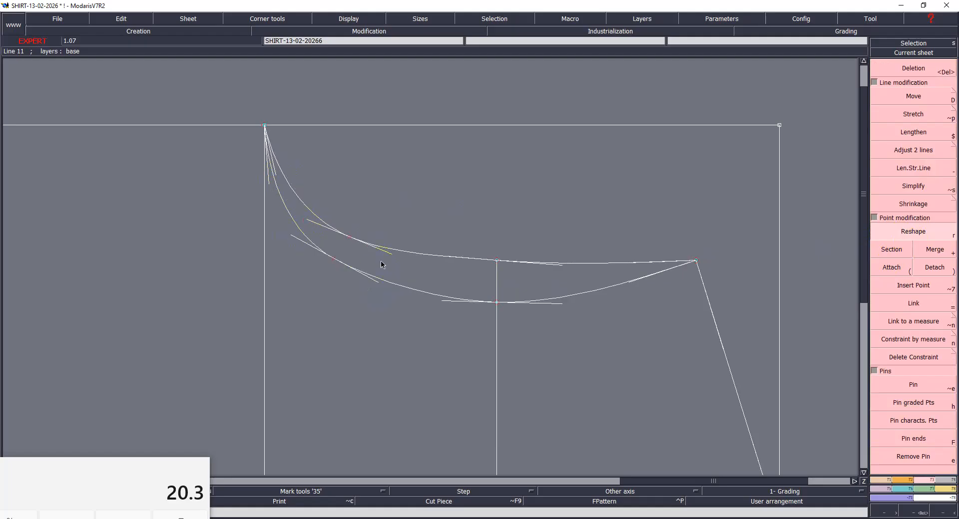
click(336, 263)
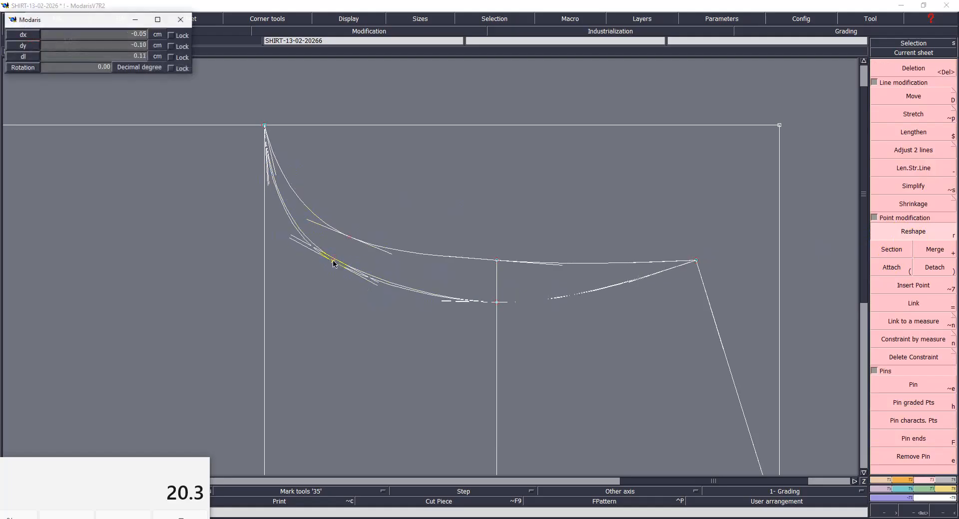
click(333, 268)
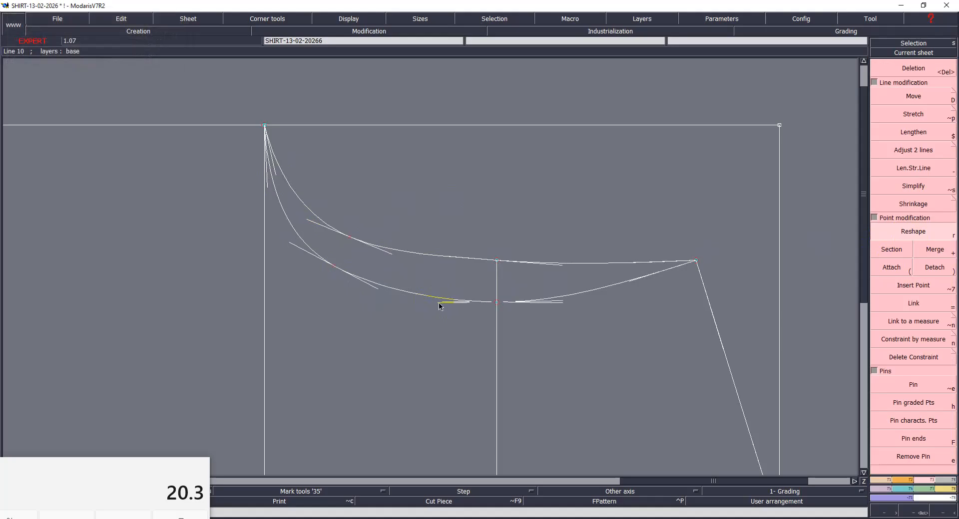
click(565, 307)
click(581, 302)
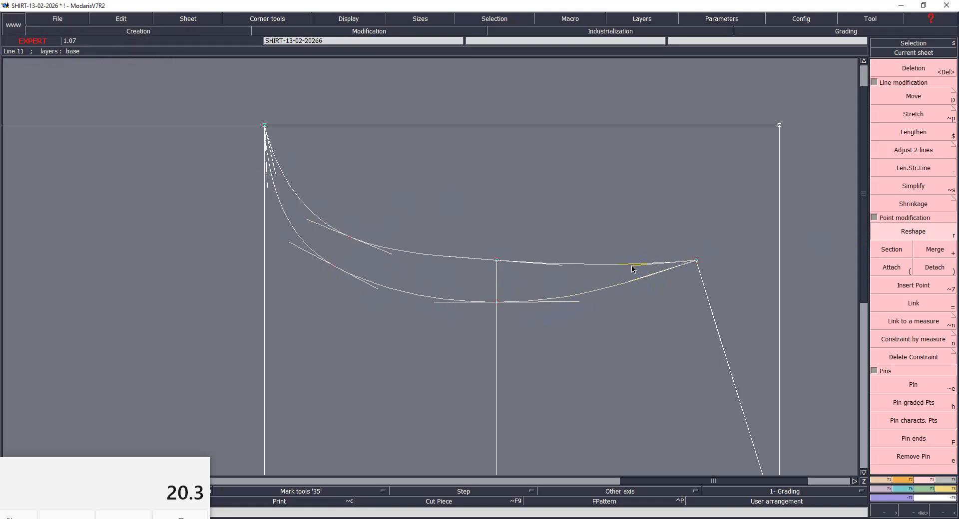
- Flatten the upper armhole's bend tangent, make the lower armhole start vertical at the scye-depth line, and shift its bend point about 0.15 cm toward that line
click(384, 257)
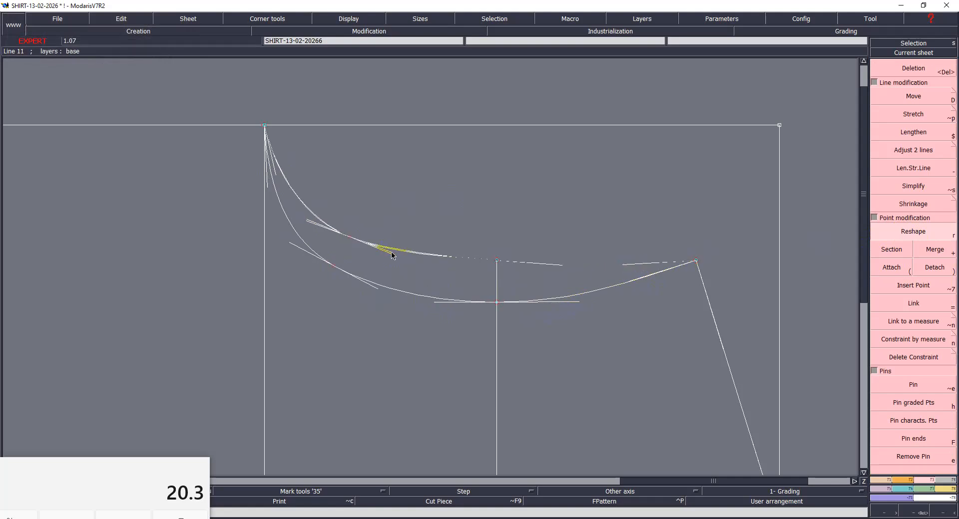
click(406, 257)
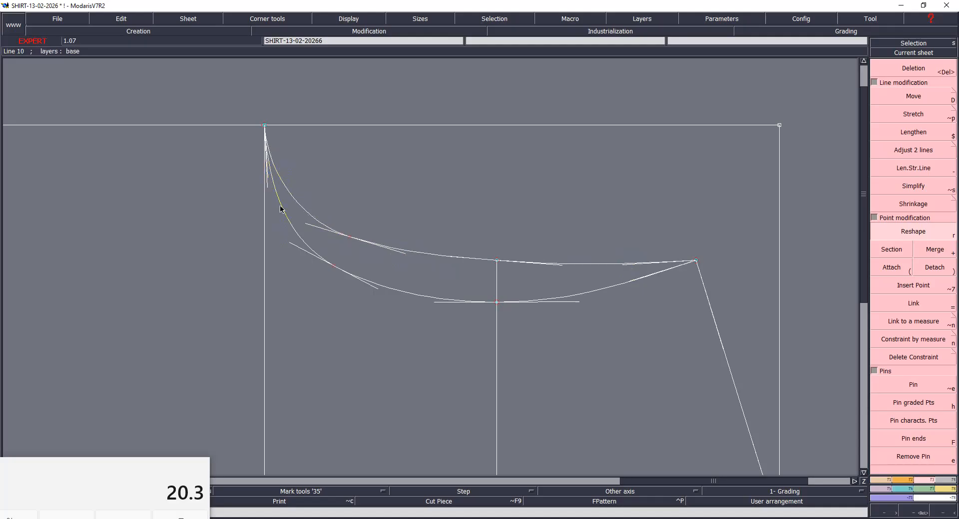
click(267, 187)
click(264, 186)
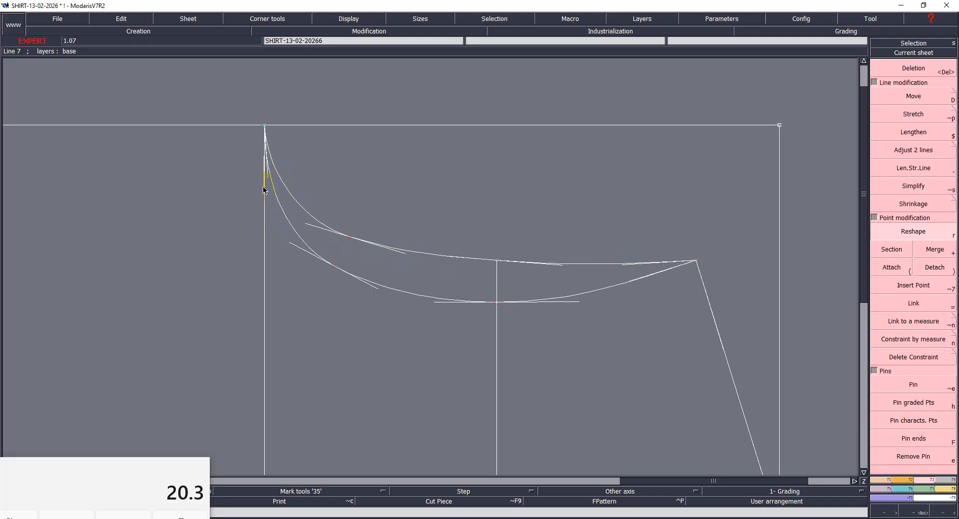
click(335, 269)
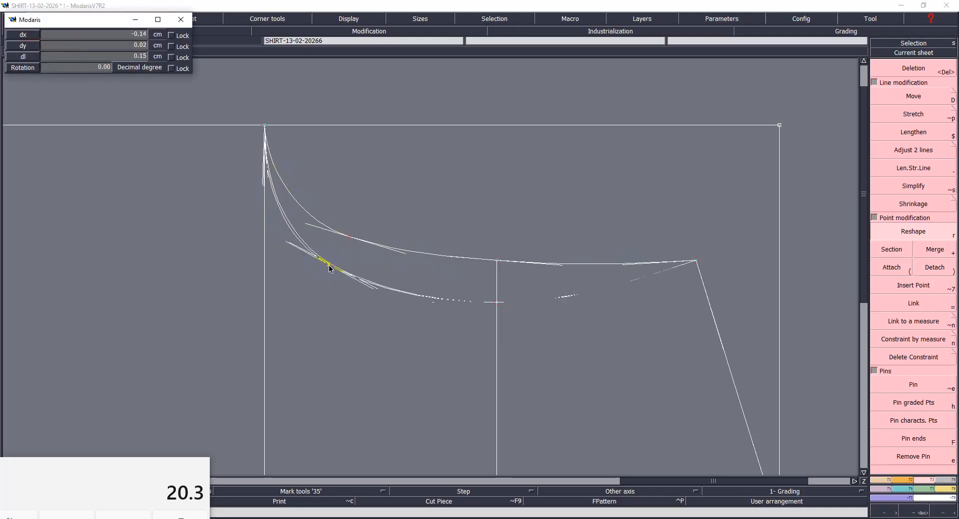
click(330, 269)
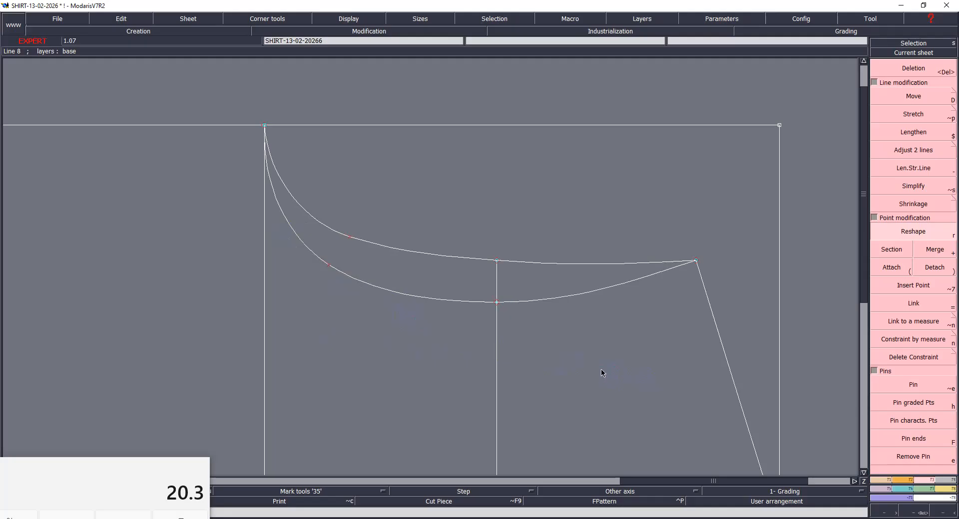
- Save the model with the reshaped armholes, continuing past the detected anomalies
key(ctrl+s)
click(431, 323)
key(Home)
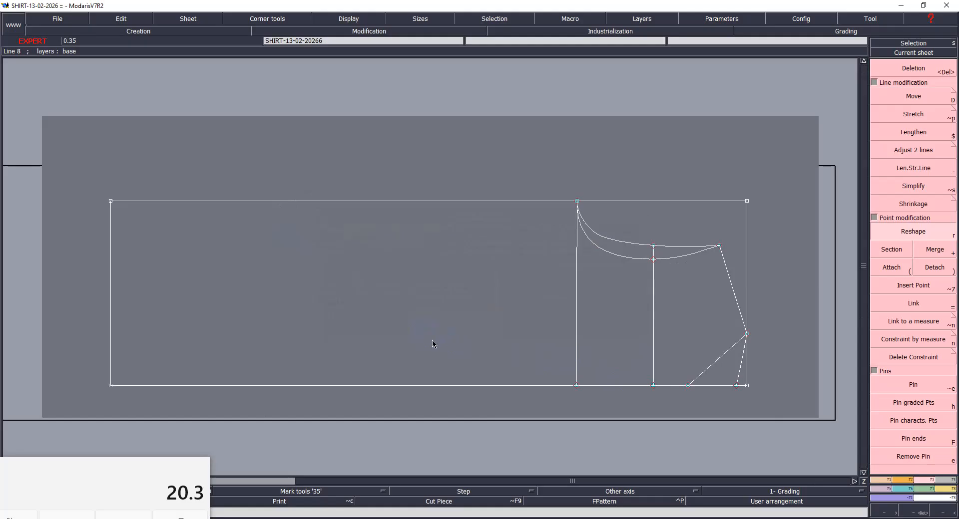
- Using the size S chart values, mark the waist 41 cm from the back neck point along the centre line and the seat 19 cm beyond it
mouse_move(633, 518)
click(890, 491)
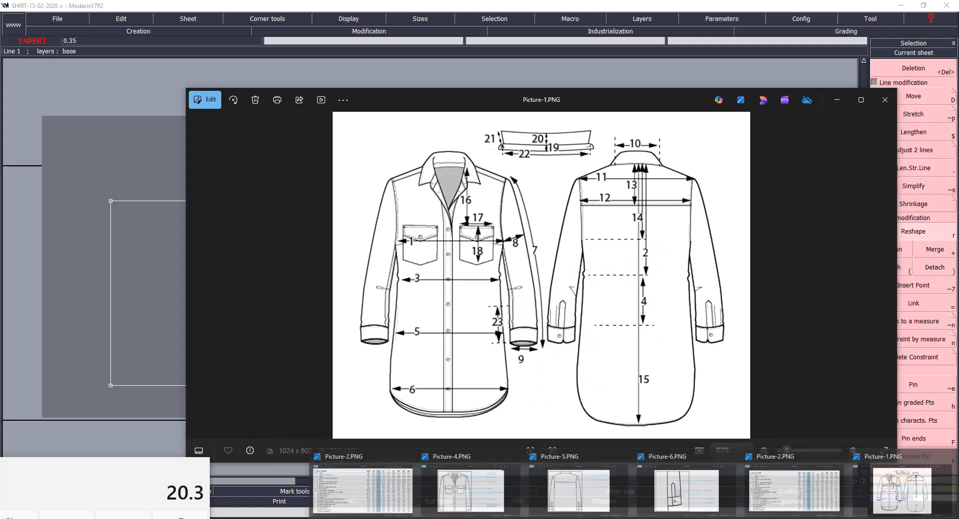
click(360, 485)
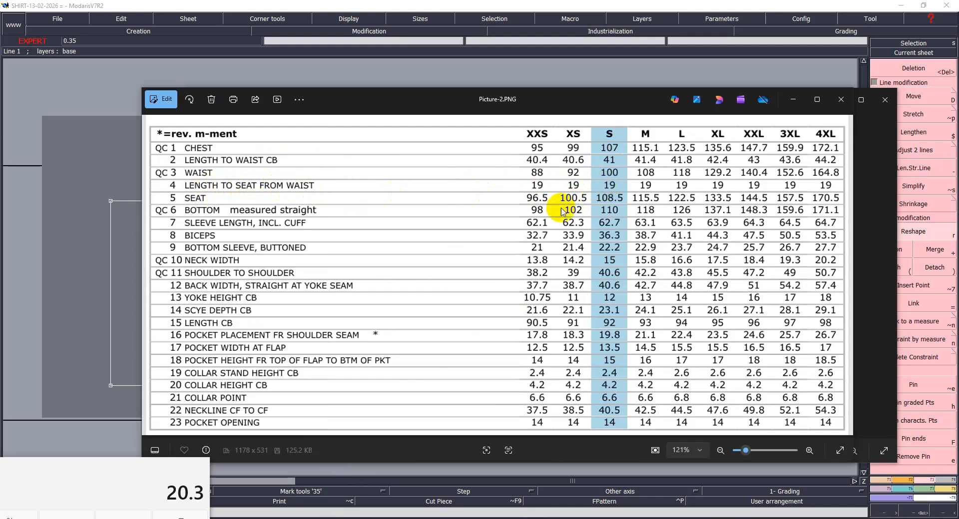
click(78, 295)
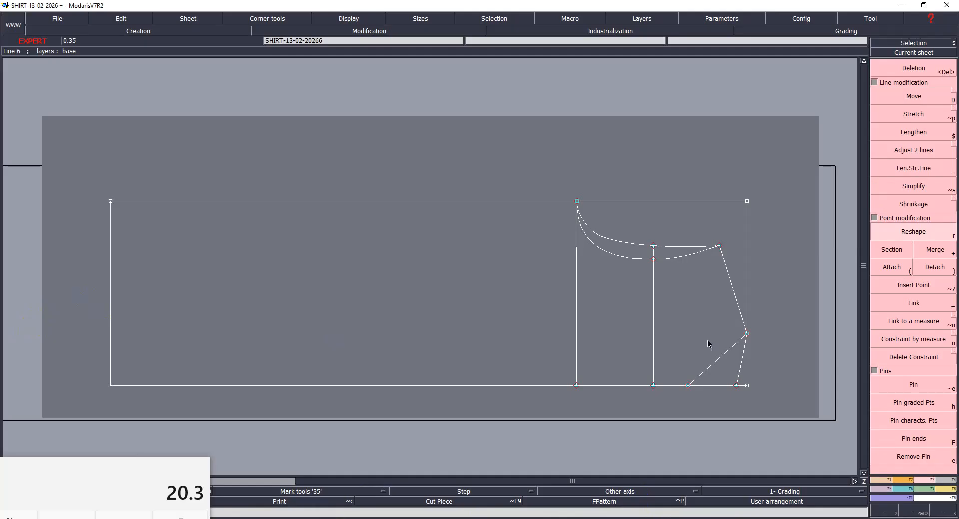
click(734, 388)
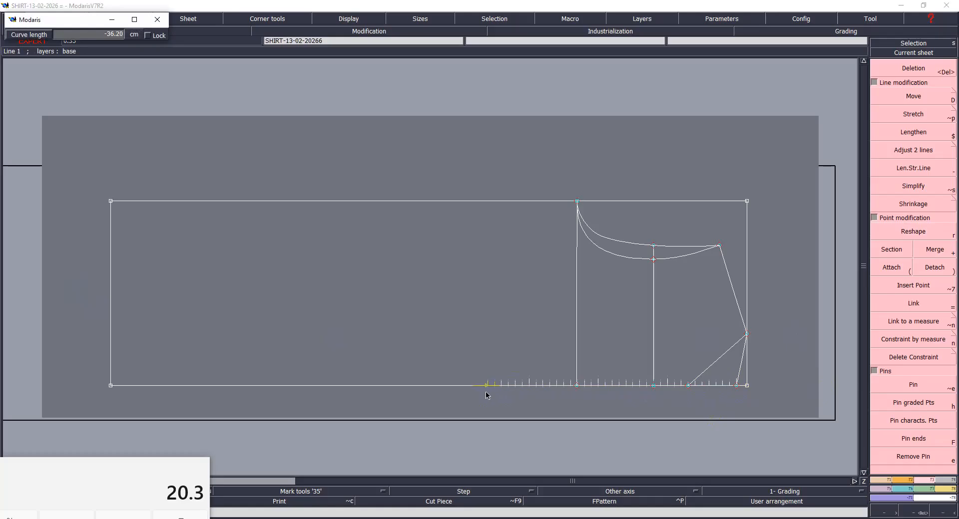
key(Down)
key(BackSpace)
text(-41)
key(Return)
key(BackSpace)
text(-19)
key(Return)
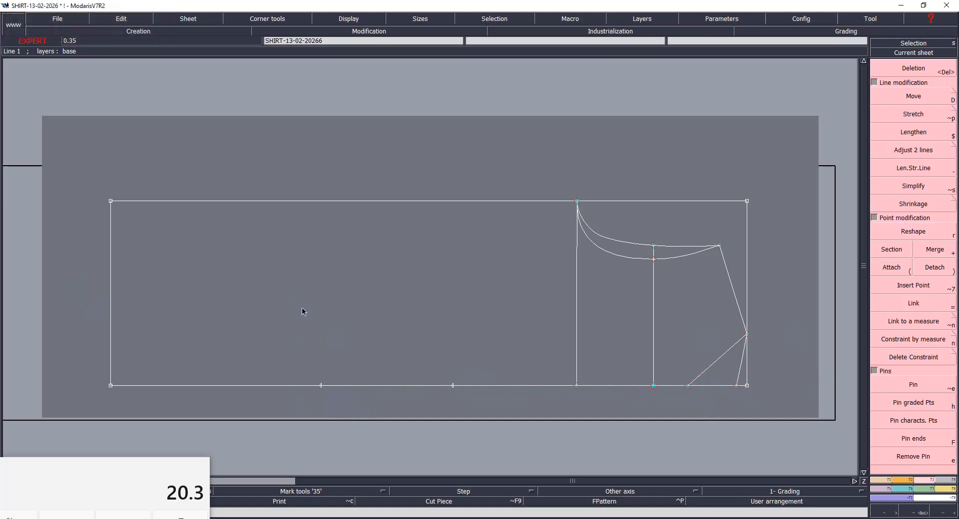
- Insert points on the centre line at the seat and waist marks
key(alt+7)
click(320, 386)
click(320, 386)
click(454, 386)
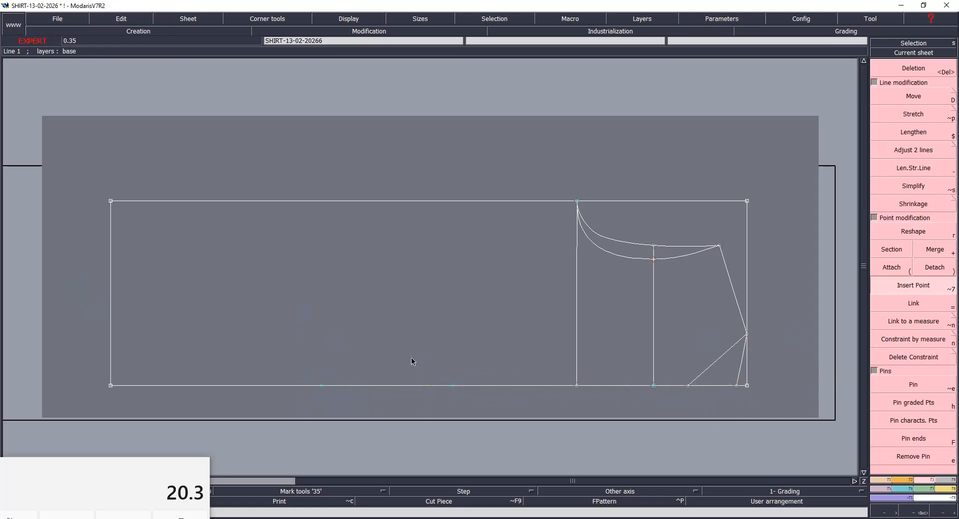
- Draw vertical lines from the waist and seat points past the rectangle's upper edge, and save the model despite the anomalies
key(l)
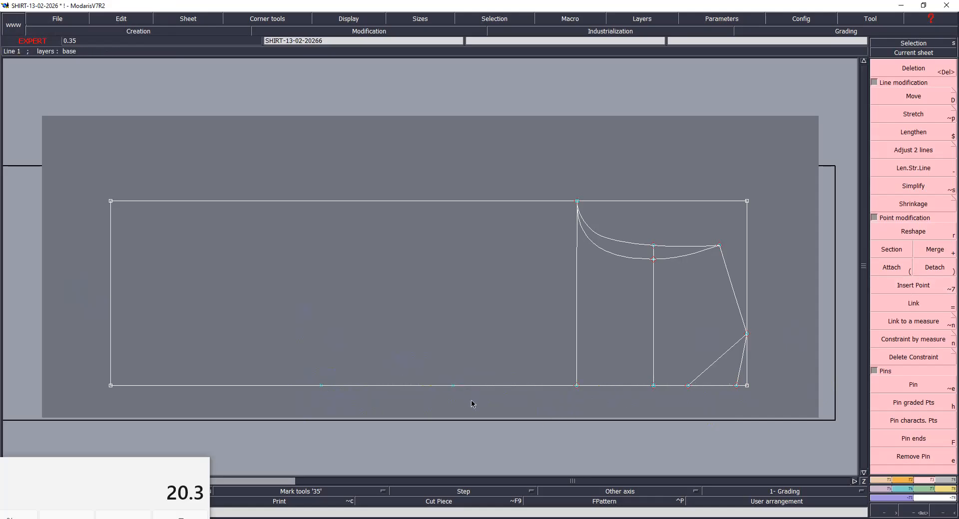
click(453, 386)
click(474, 166)
click(322, 386)
click(373, 142)
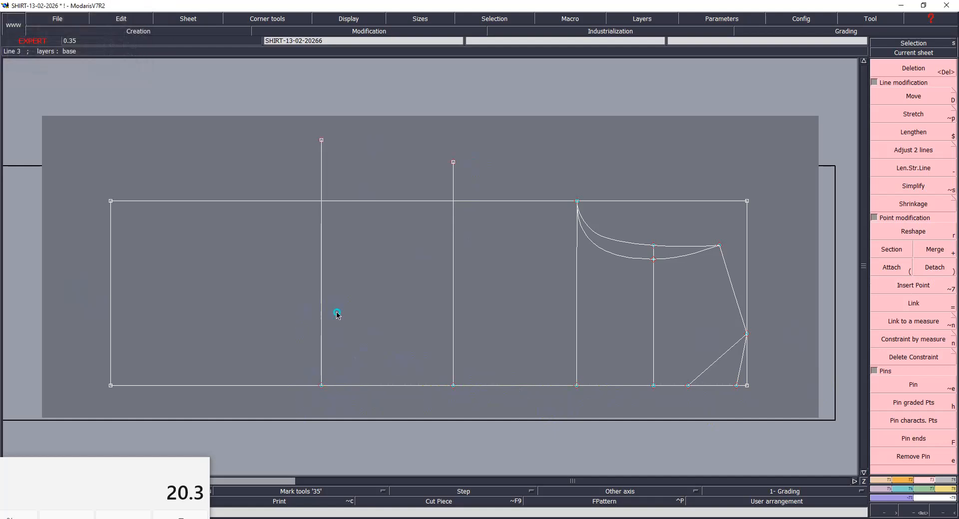
key(ctrl+s)
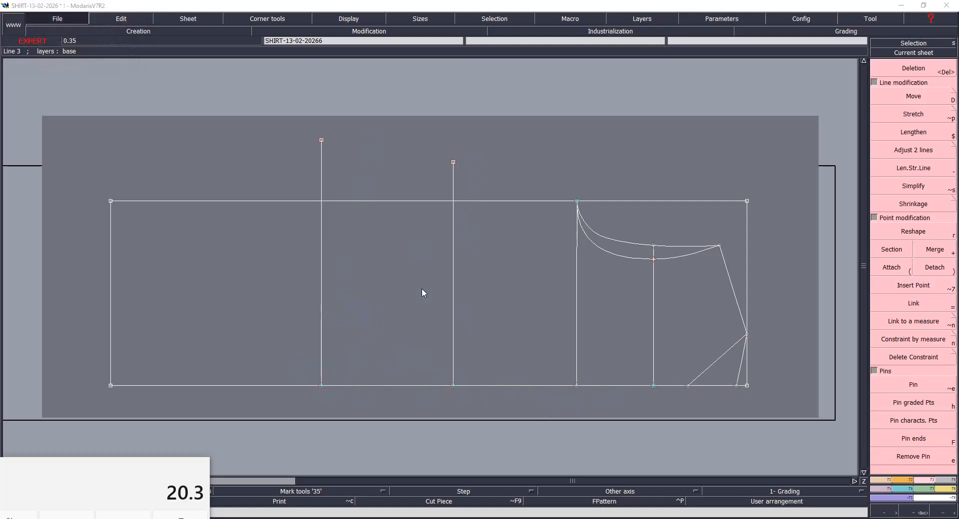
click(426, 322)
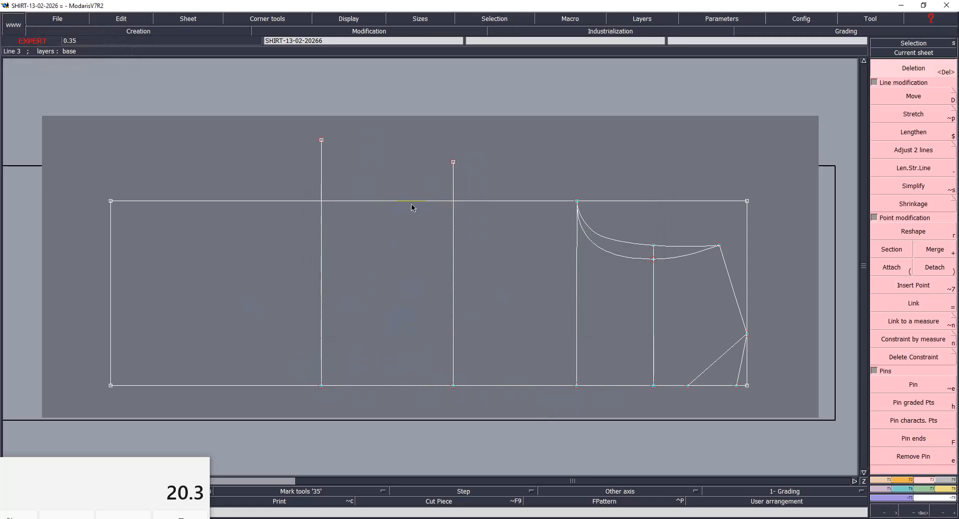
- Delete the rectangle's upper edge, hem edge and the neck-side edge beyond the shoulder line, then save the model despite the anomalies
click(366, 205)
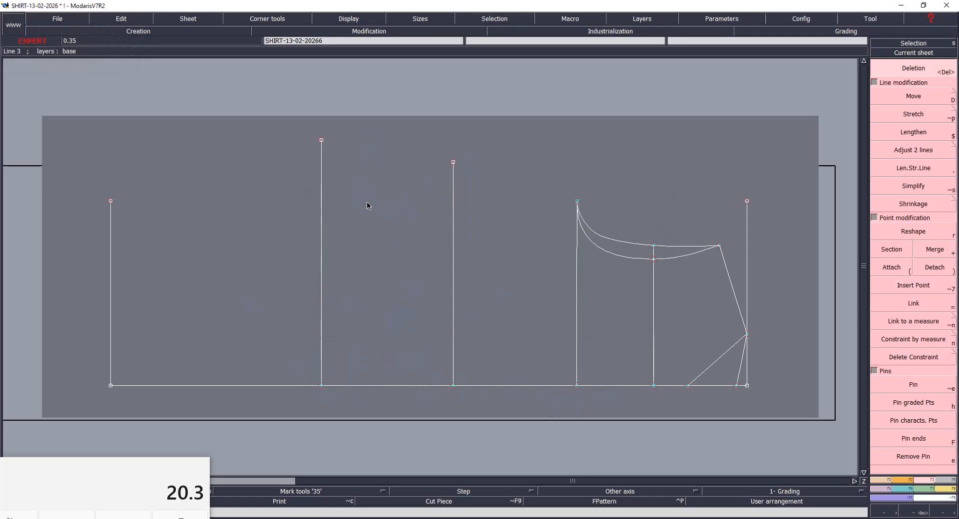
click(748, 202)
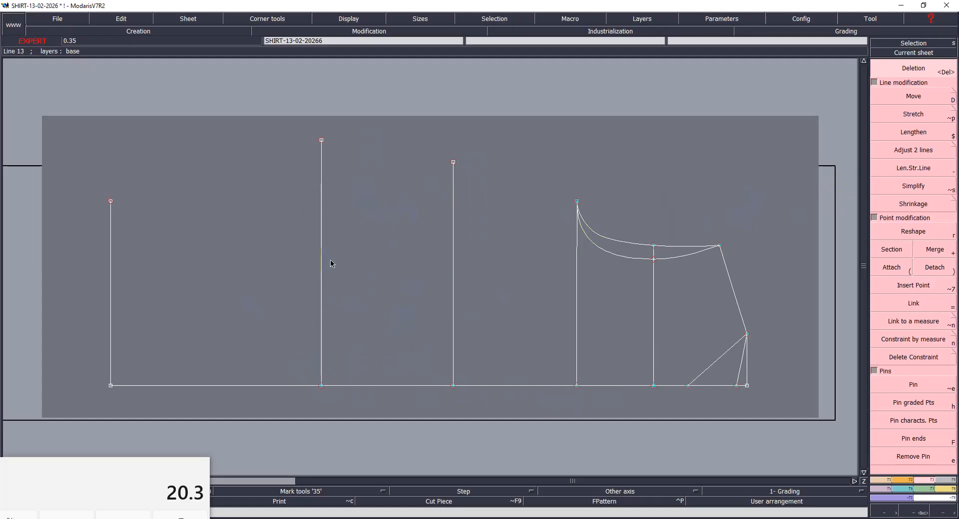
click(111, 250)
click(110, 202)
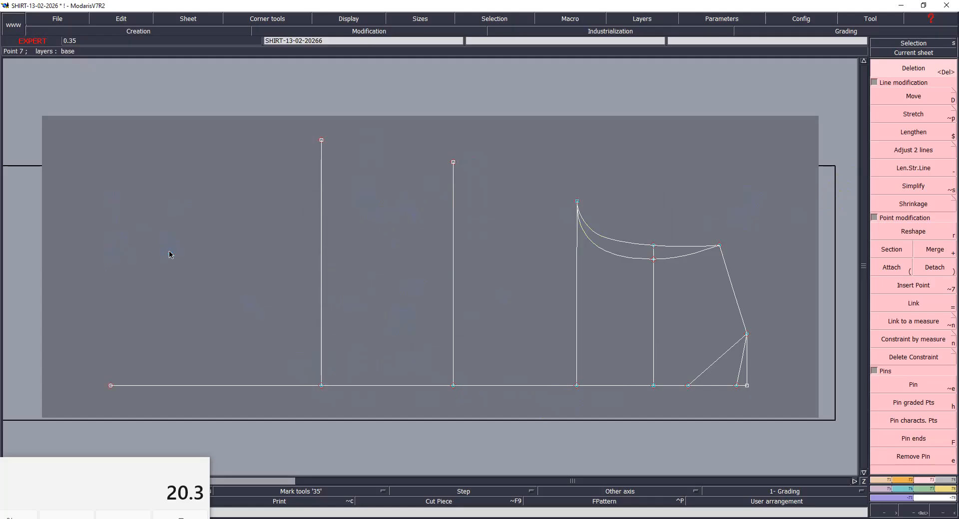
key(ctrl+s)
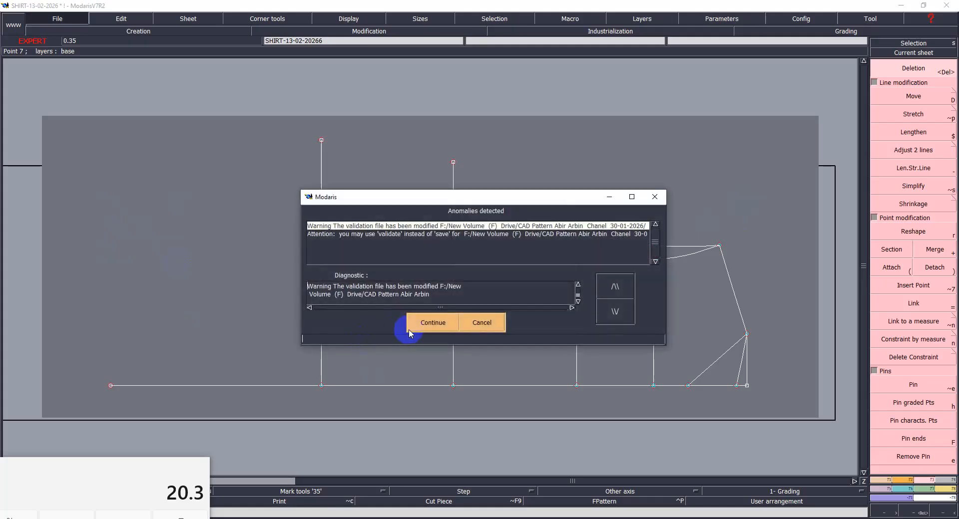
click(414, 324)
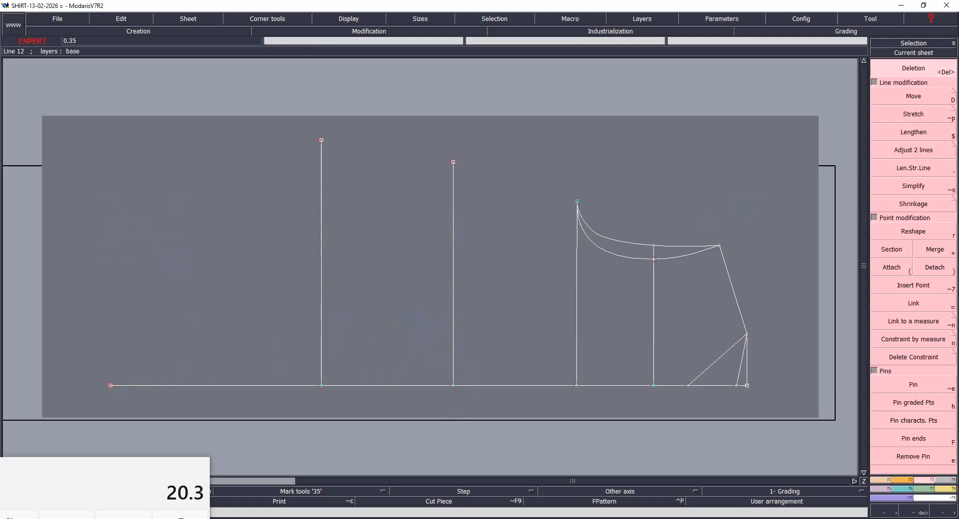
- Check the size S waist measurement in the chart and mark a point 25 cm up the waist line from the centre line
click(380, 494)
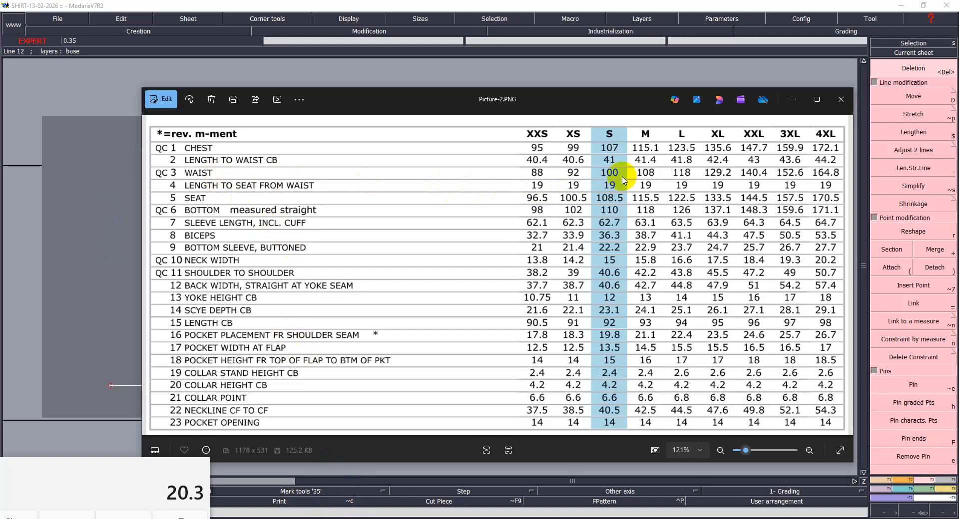
click(369, 518)
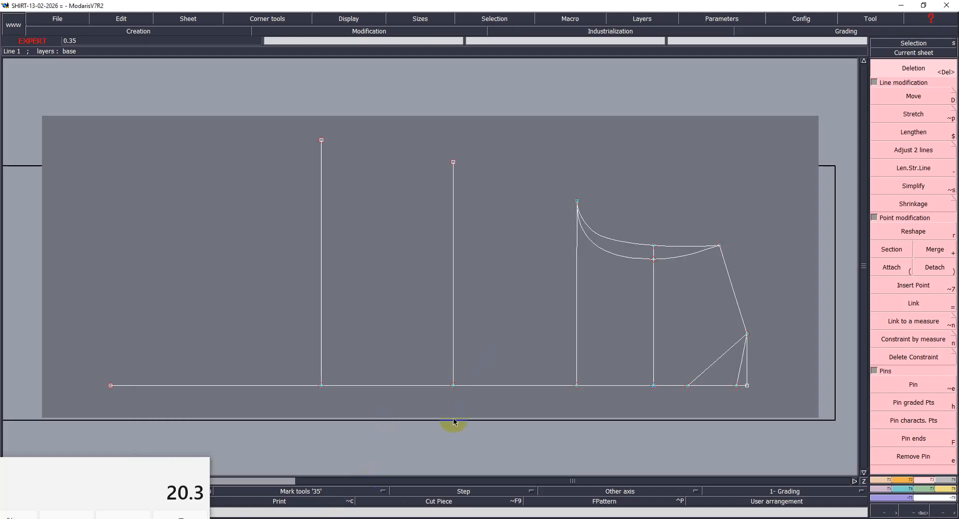
click(453, 386)
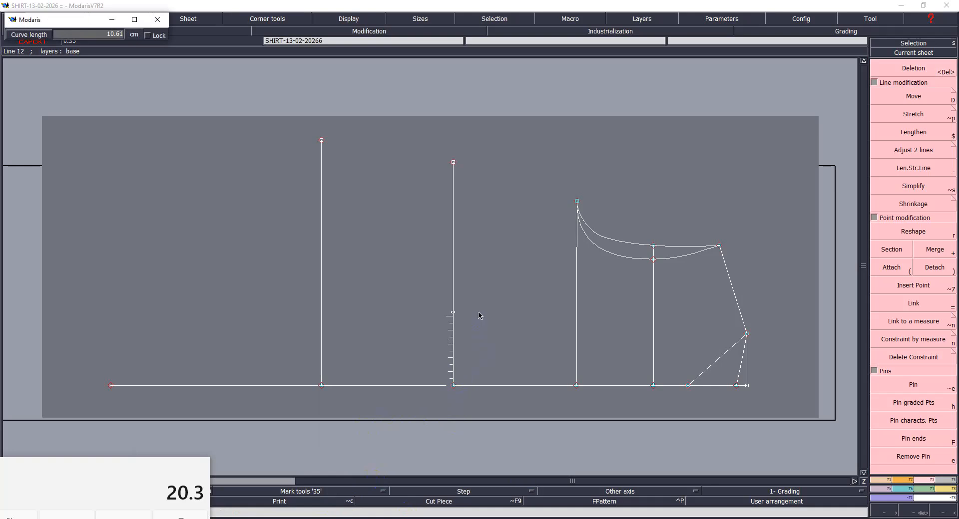
key(Down)
text(25)
key(Return)
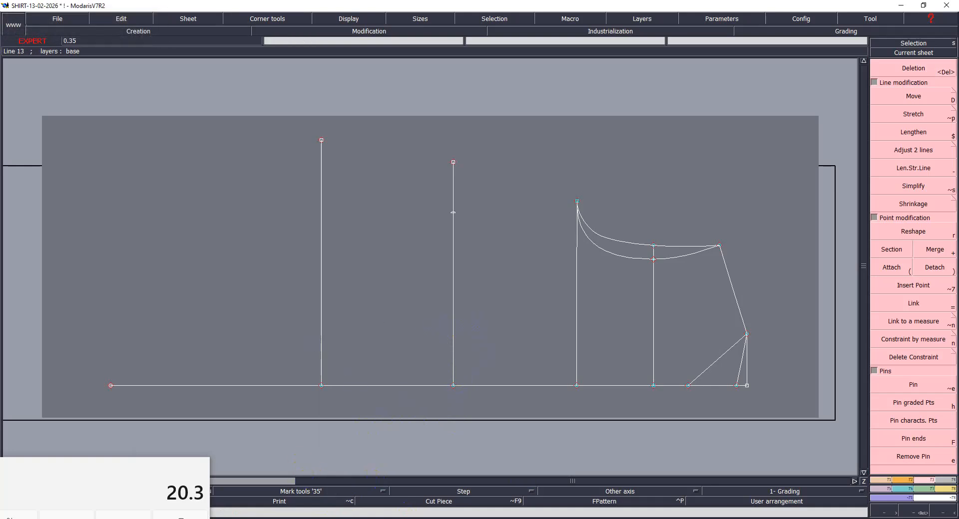
- Look up the size S seat measurement in the chart and calculate a quarter of it, 108.5/4, in the calculator
mouse_move(552, 422)
click(330, 474)
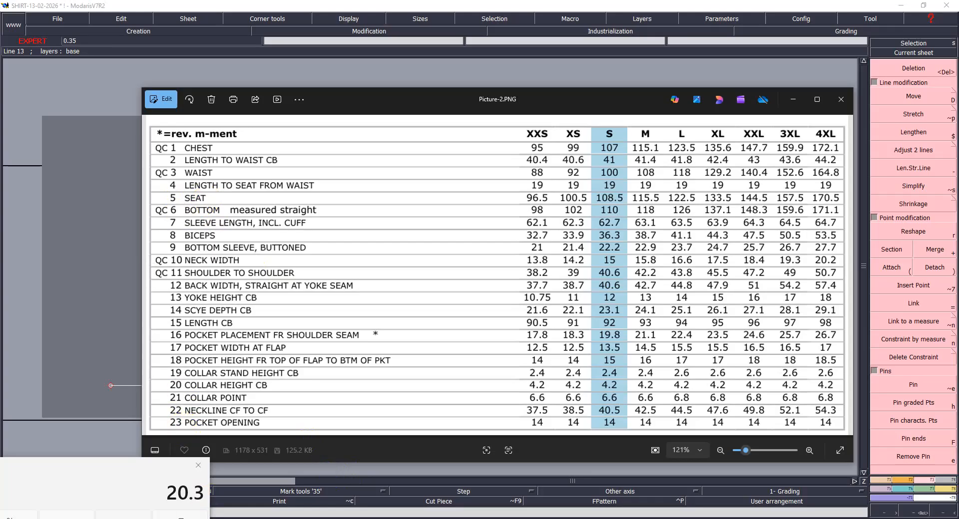
click(123, 517)
text(10)
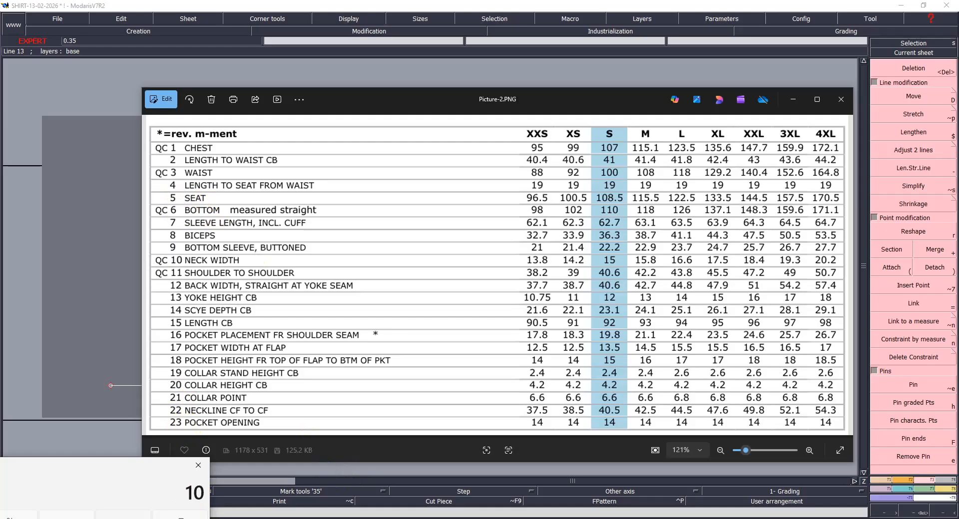
text(8.5/4)
key(Return)
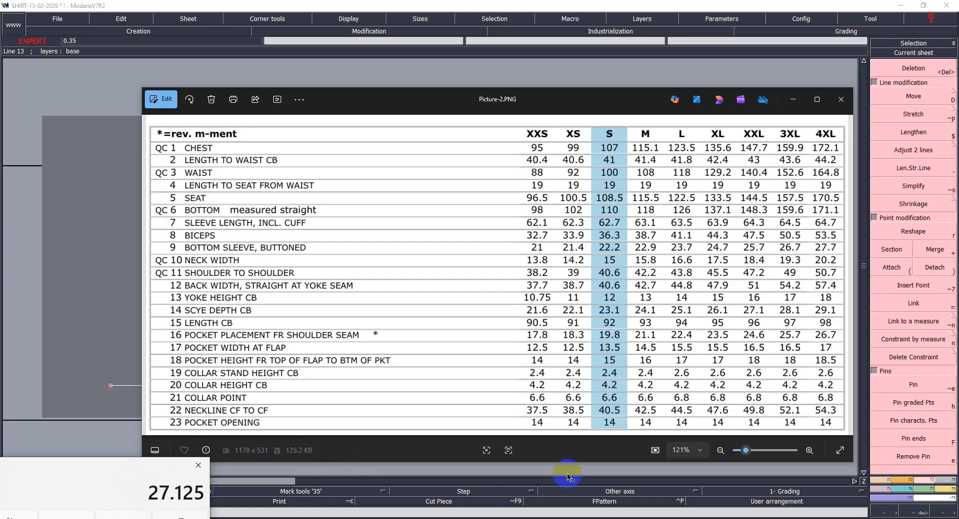
- Mark a point 27.125 cm up the seat line from the centre line
click(362, 518)
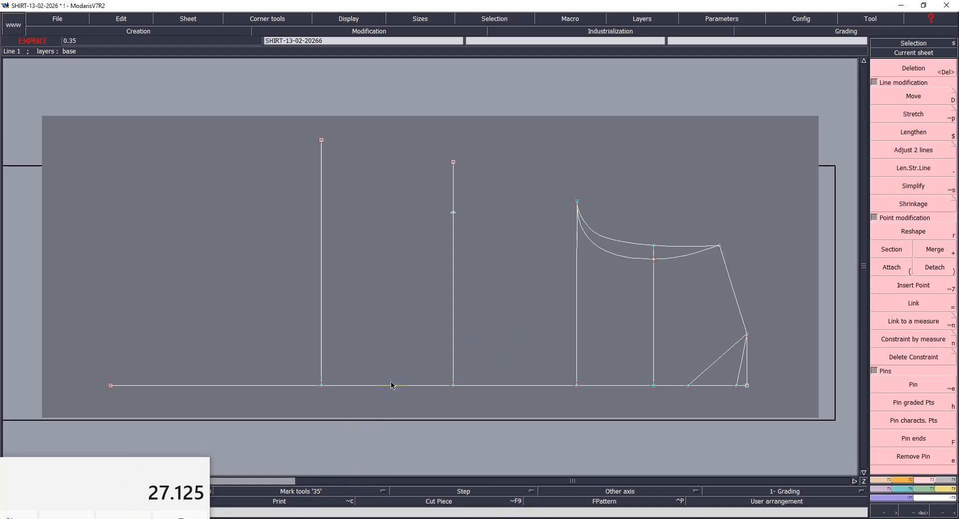
click(321, 385)
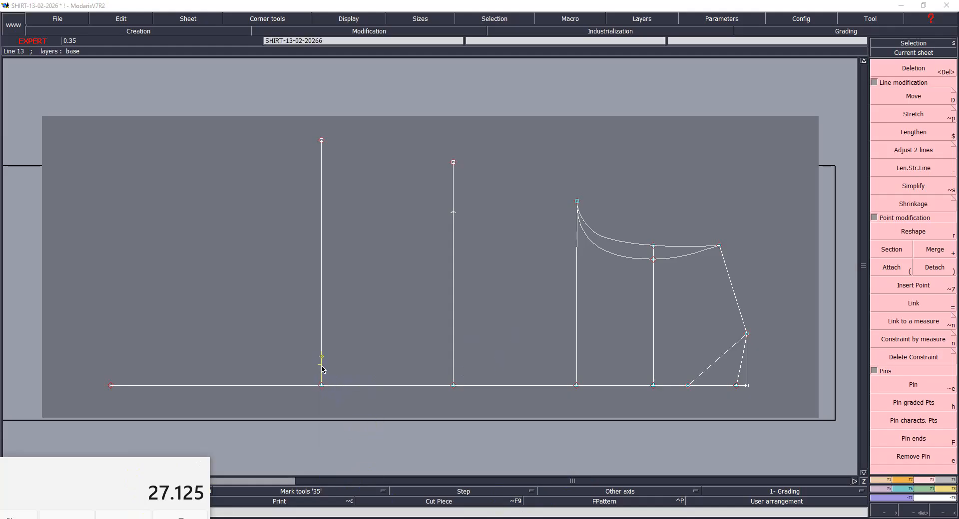
text(27.13)
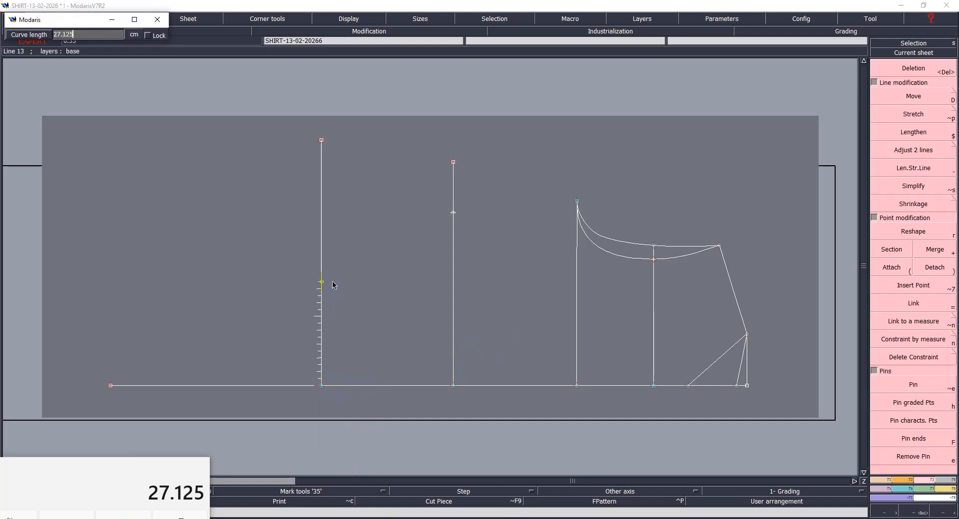
key(Return)
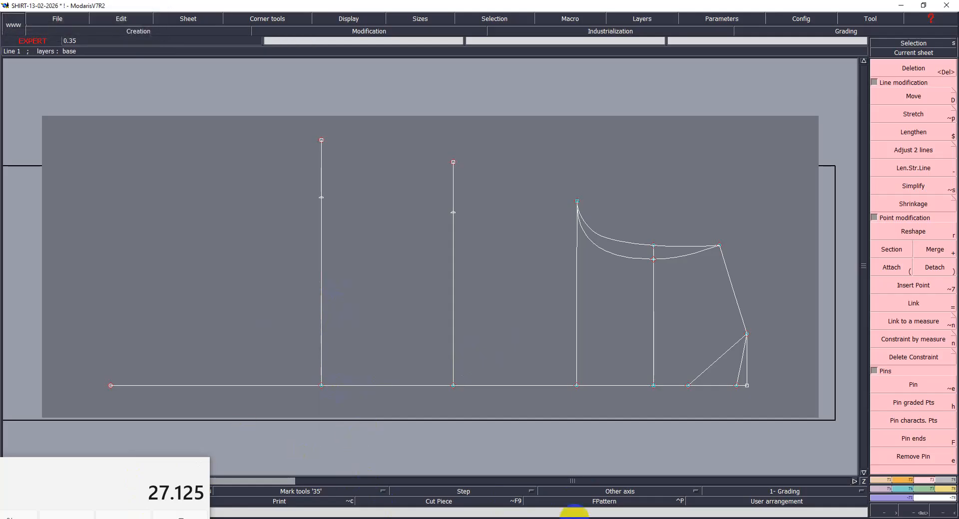
- Look up the size S bottom measurement in the chart and calculate a quarter of it, 110/4, in the calculator
click(631, 512)
click(336, 481)
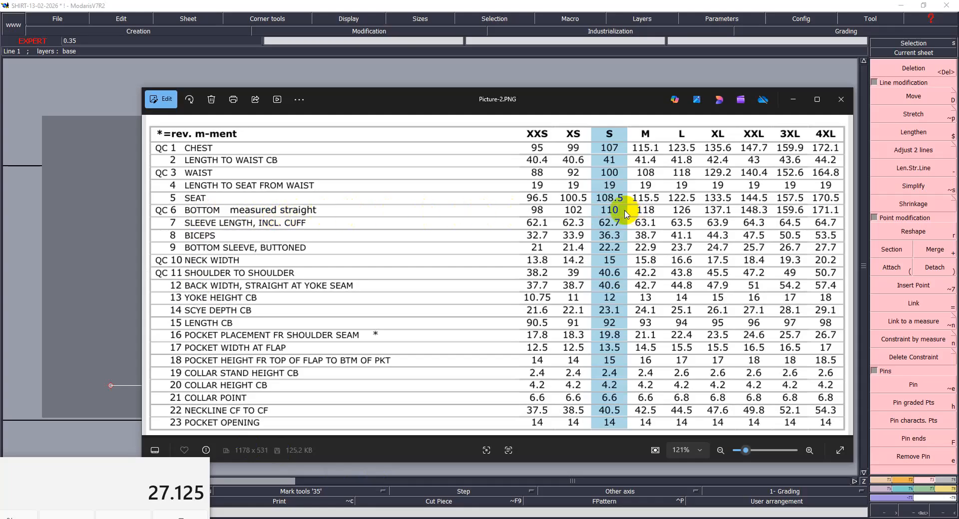
click(123, 517)
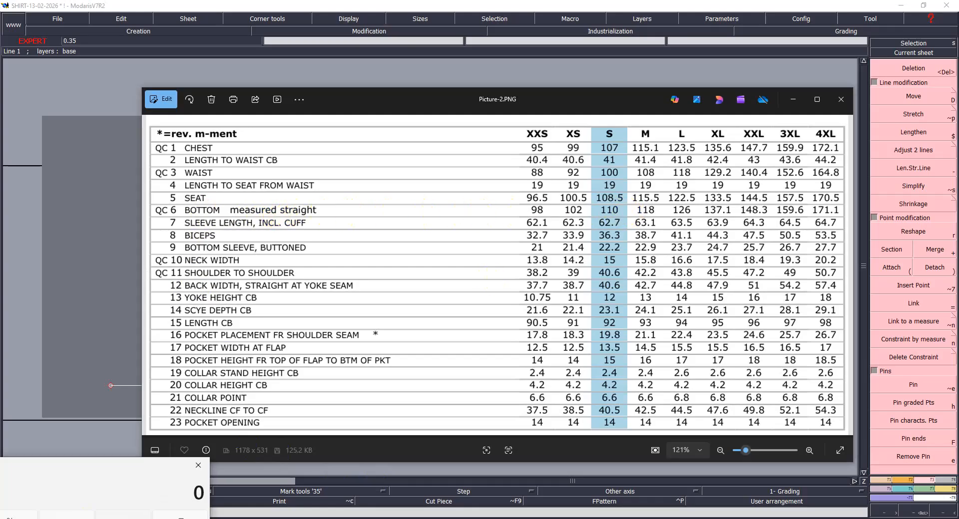
text(110/4)
key(Return)
key(alt+Tab)
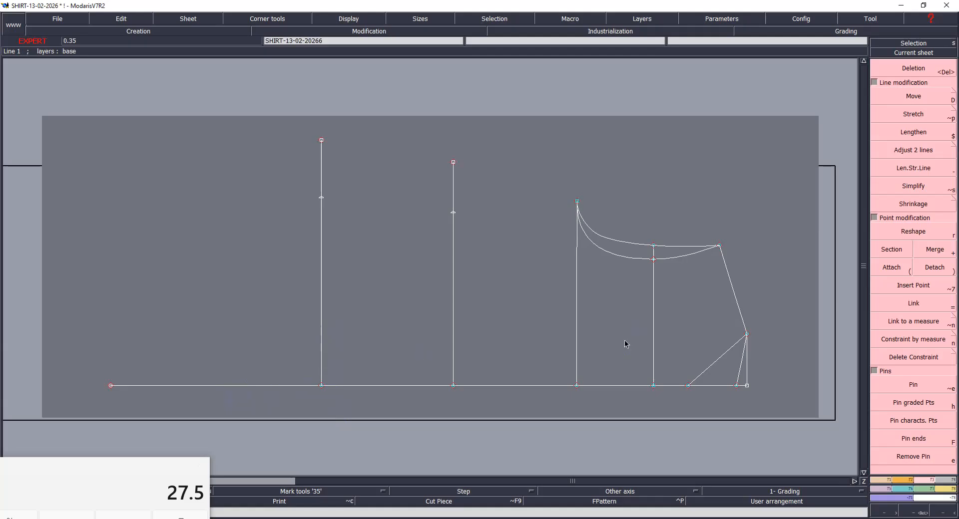
- Draw a straight hem line 27.5 cm long from the hem end of the centre line, slanting slightly towards the seat line
key(F1)
click(941, 296)
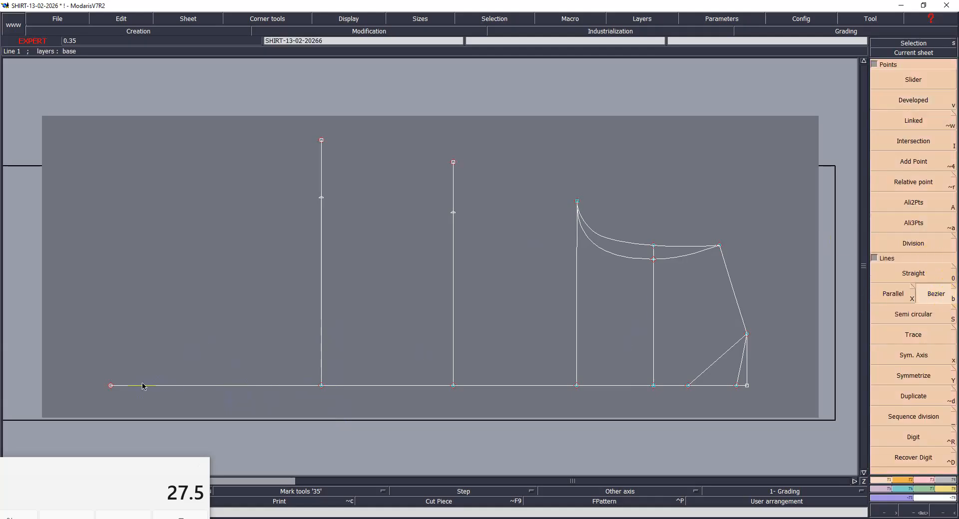
click(110, 385)
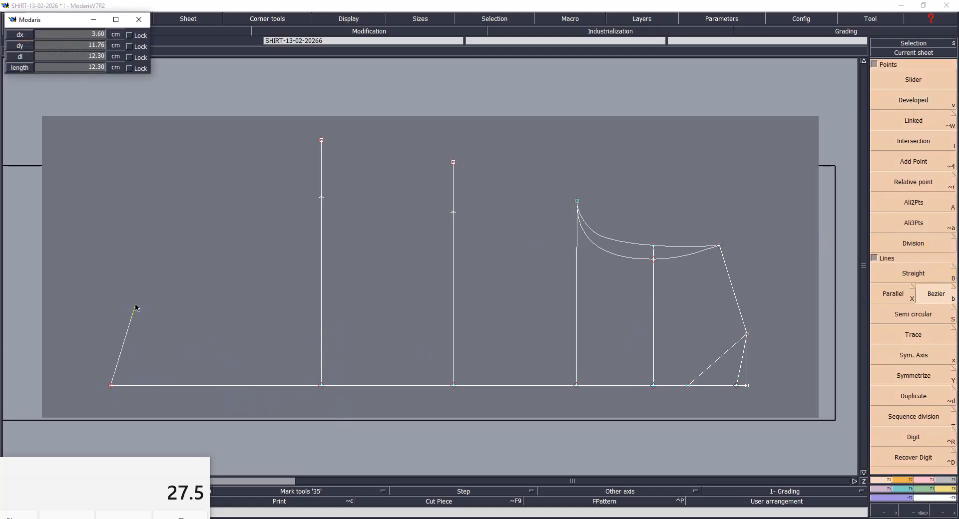
key(Down)
key(Down)
text(27.5)
key(Down)
key(Return)
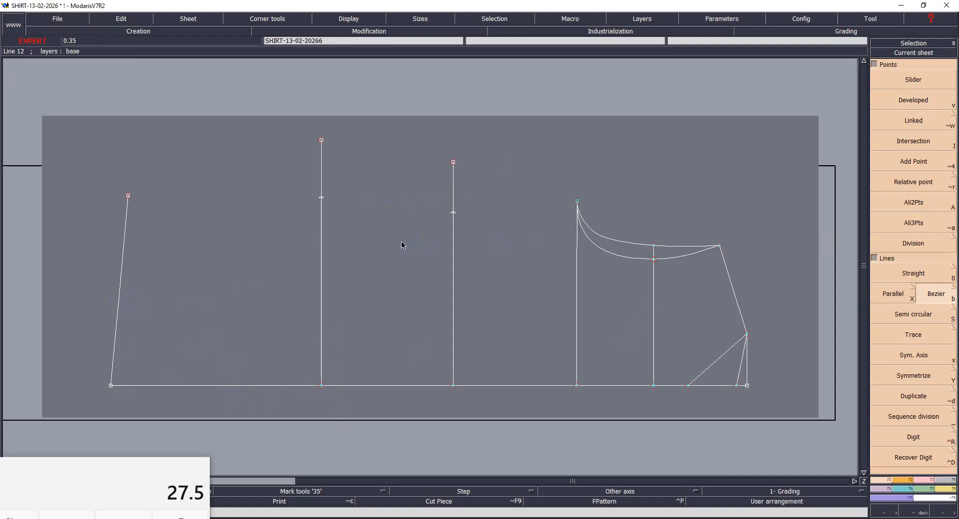
- Cut the seat and waist lines at their marked quarter-width points and delete the excess beyond them
key(Delete)
click(321, 197)
click(452, 212)
click(456, 120)
click(322, 141)
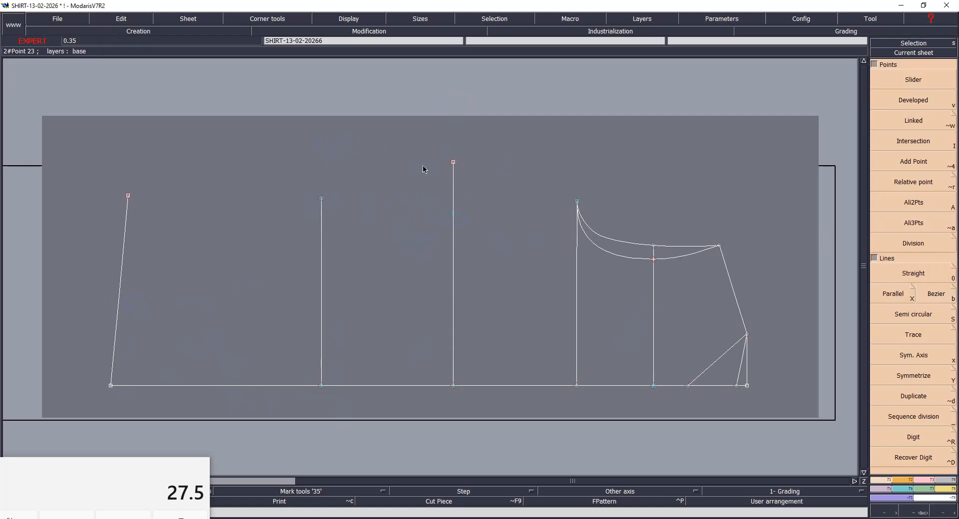
click(453, 163)
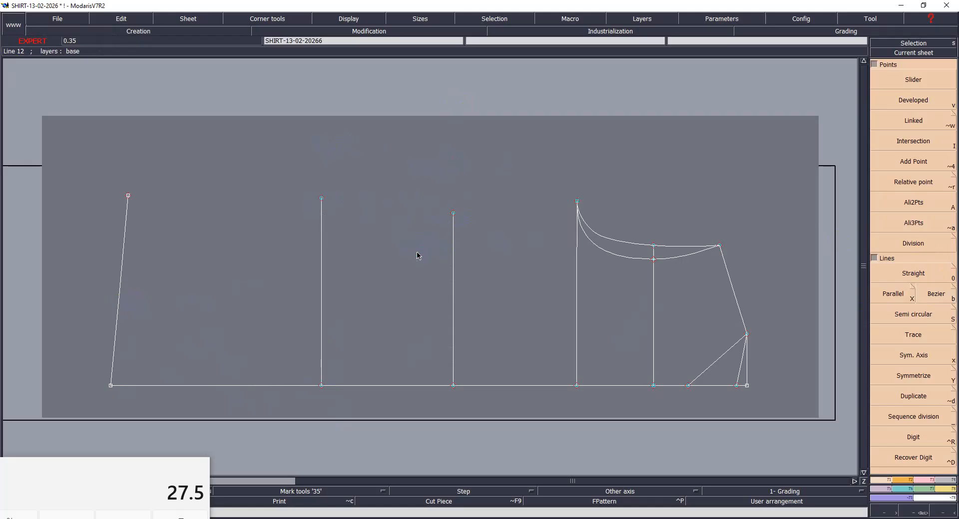
- Draw a Bezier side seam from the hem end through the seat and waist points to the underarm point, and save the model despite the anomalies
click(935, 292)
click(125, 201)
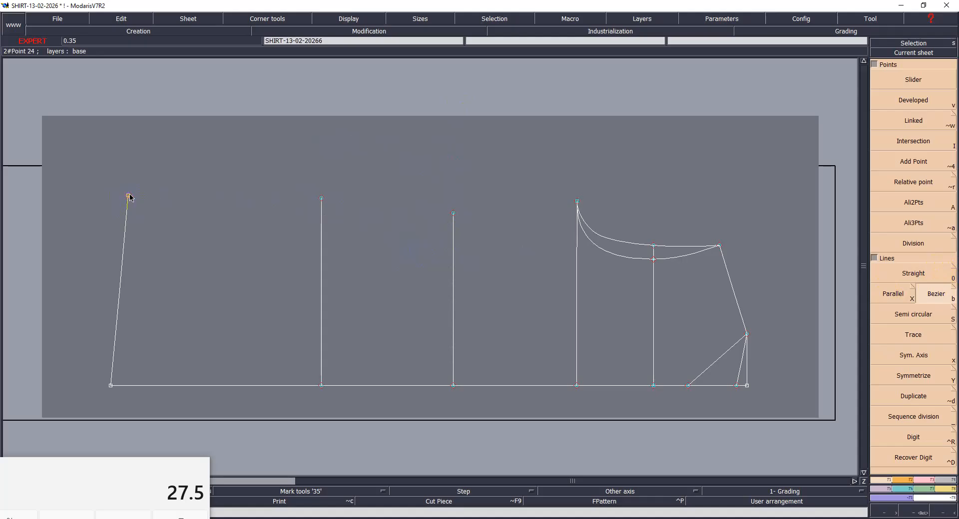
click(128, 197)
click(321, 199)
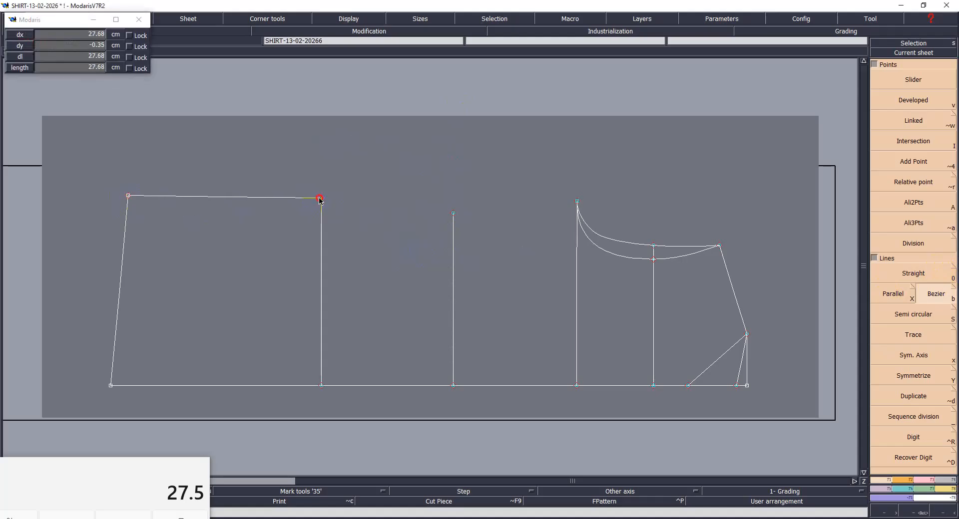
click(577, 202)
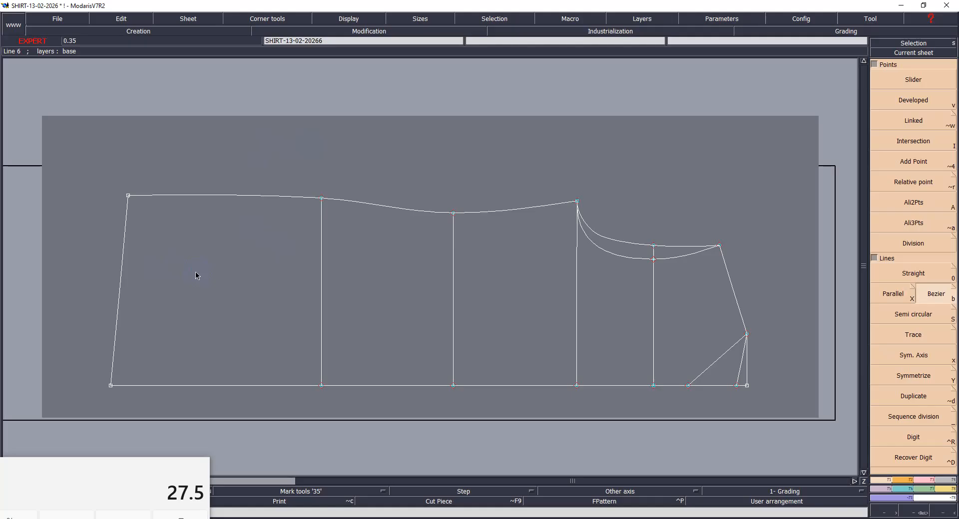
key(ctrl+s)
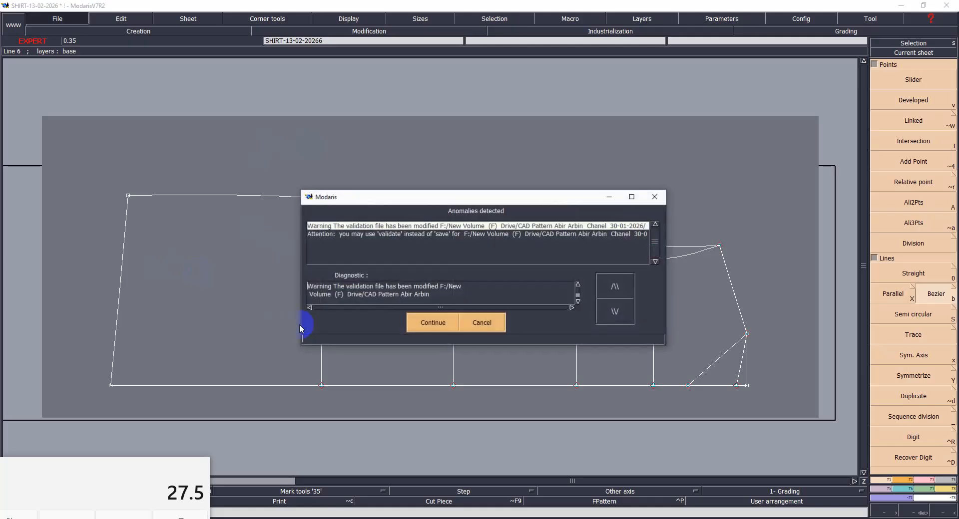
click(424, 329)
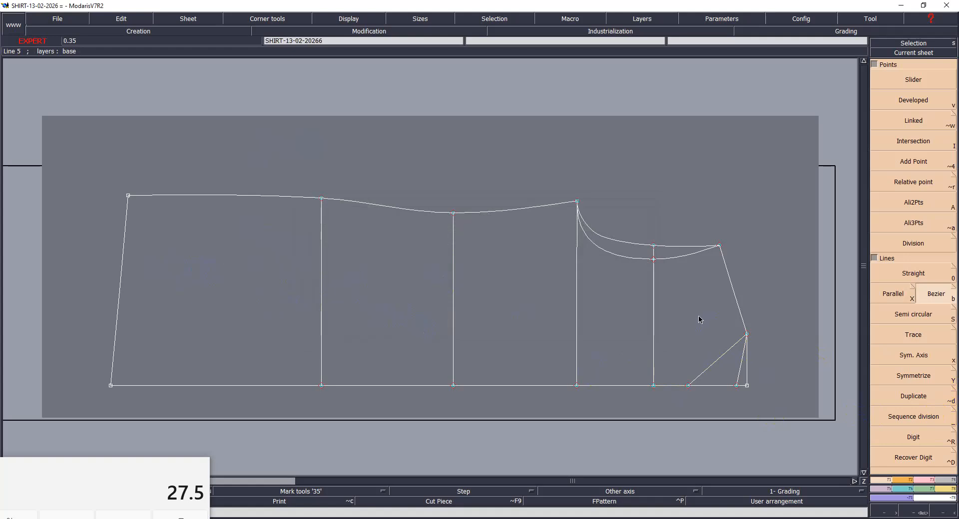
- Rotate the pattern sheet 90° so that the neck and shoulder end points upwards
key(Return)
drag(633, 300, 789, 405)
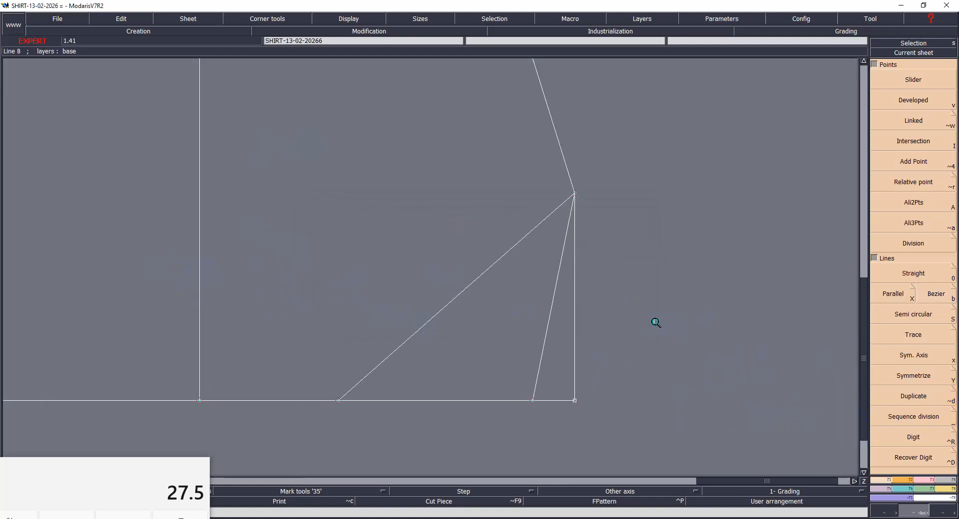
key(Home)
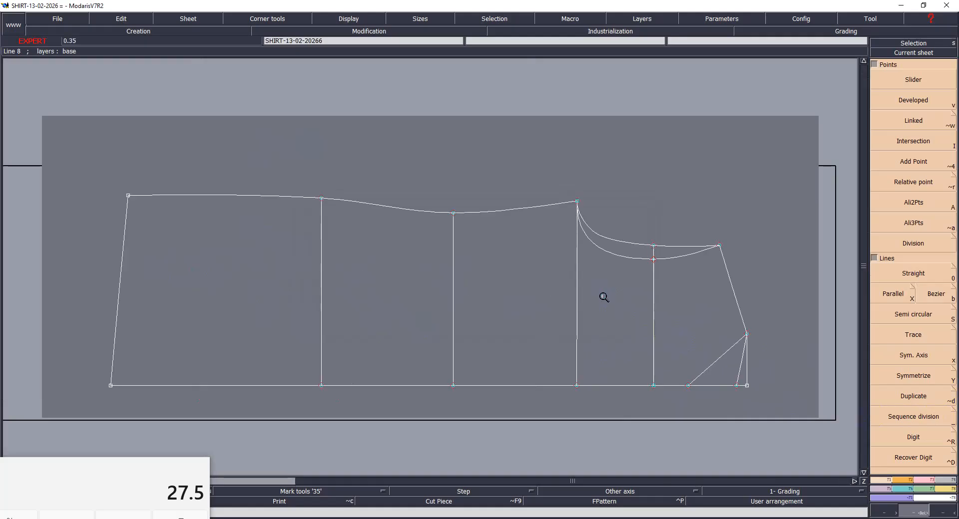
key(F2)
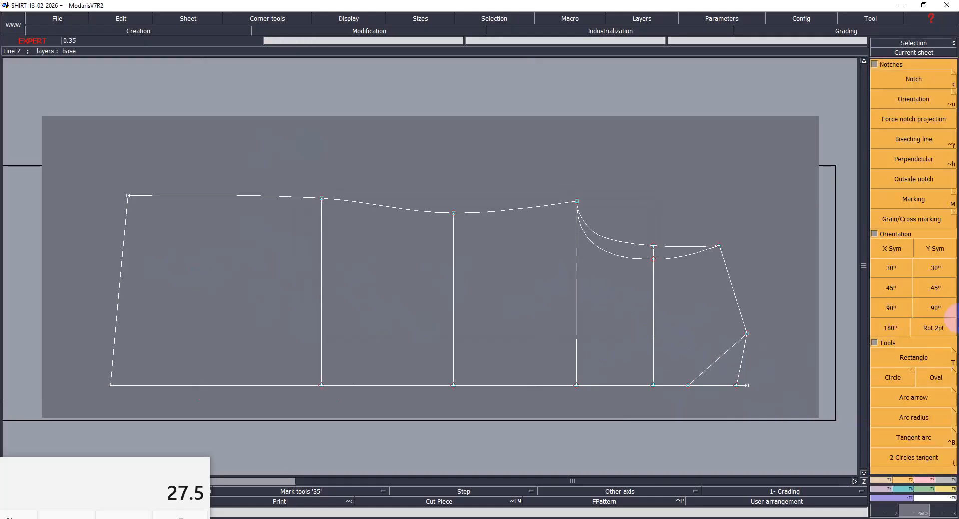
click(898, 307)
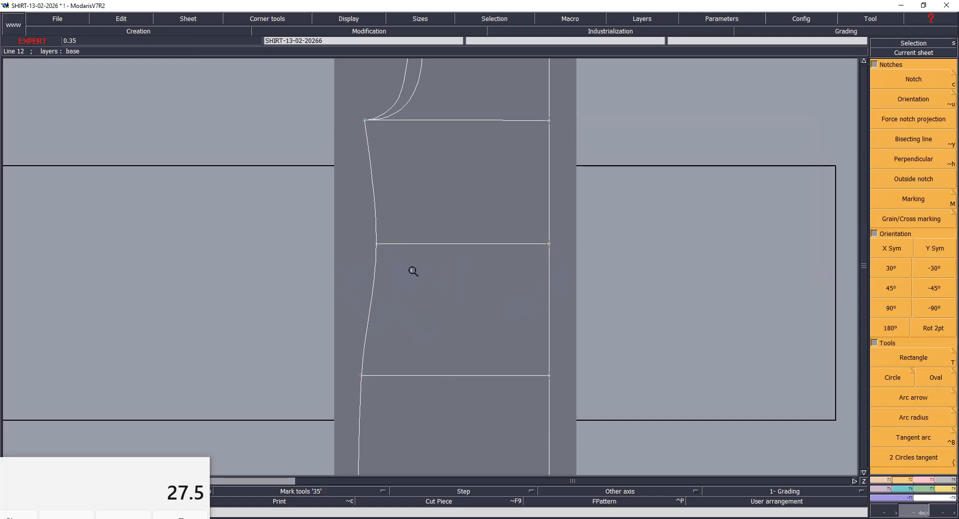
key(Home)
drag(376, 92, 506, 227)
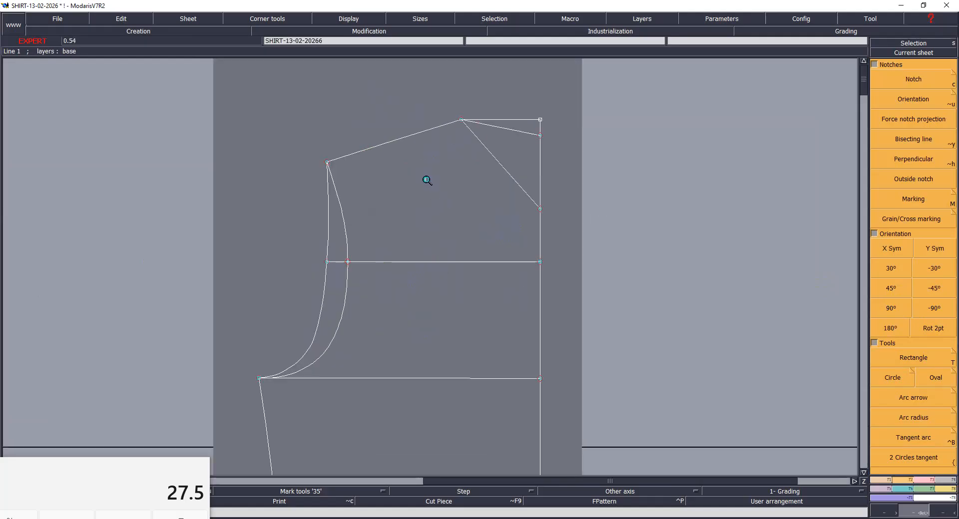
- Set a symmetry axis on the centre line and mirror the front and back neck lines across it
key(F1)
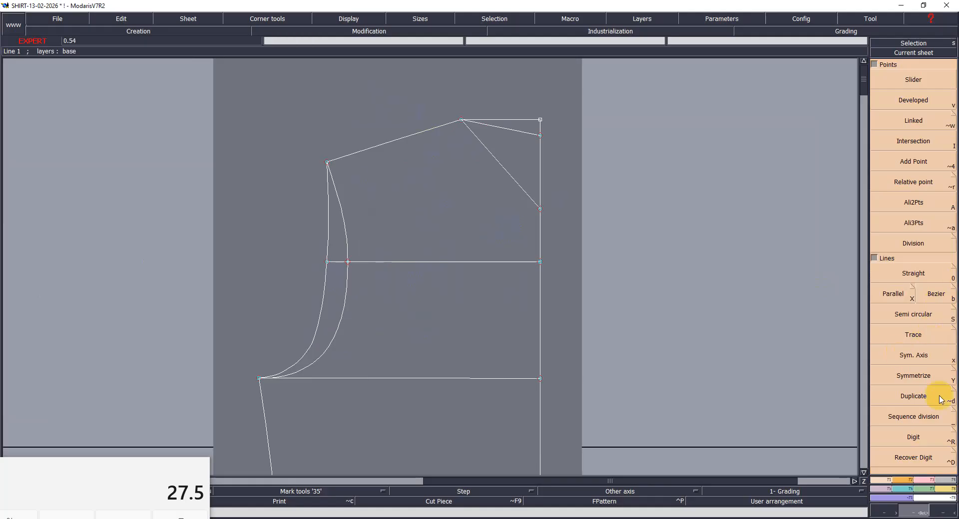
click(953, 370)
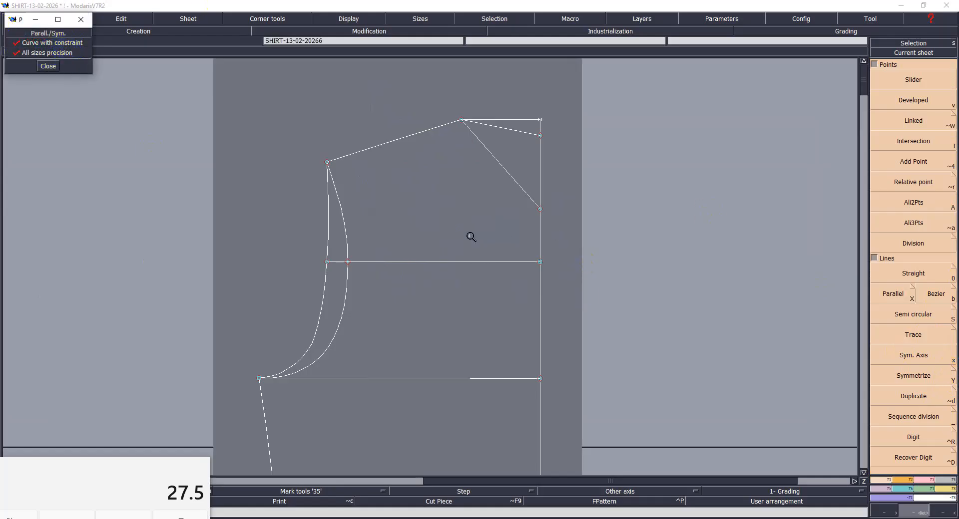
key(x)
click(543, 189)
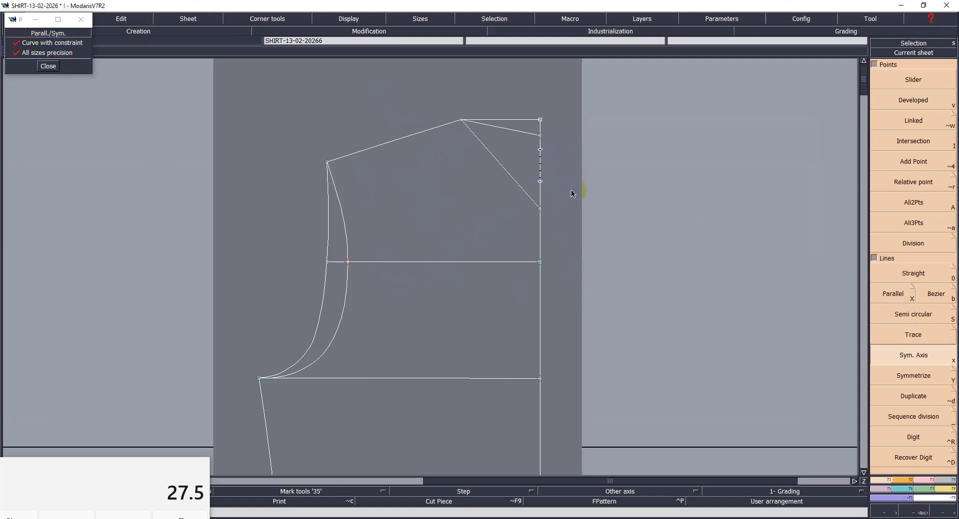
key(shift+y)
click(512, 181)
click(509, 130)
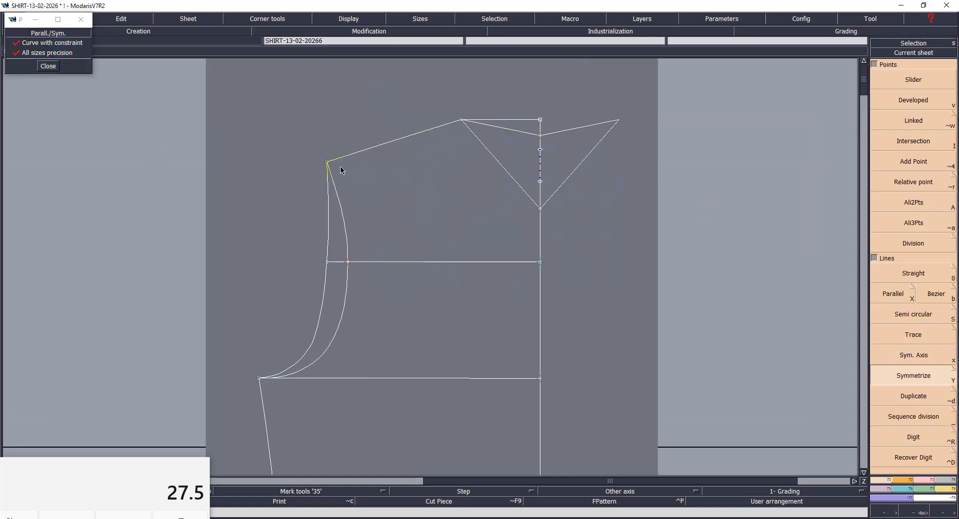
- Set a symmetry axis along the shoulder line and mirror the front armhole curve and front neck line across it
key(x)
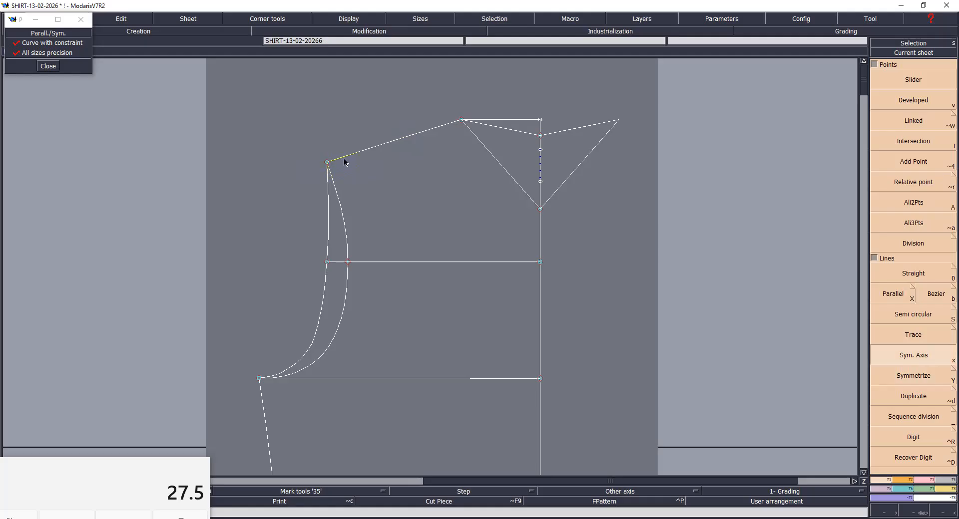
click(344, 159)
click(377, 148)
key(y)
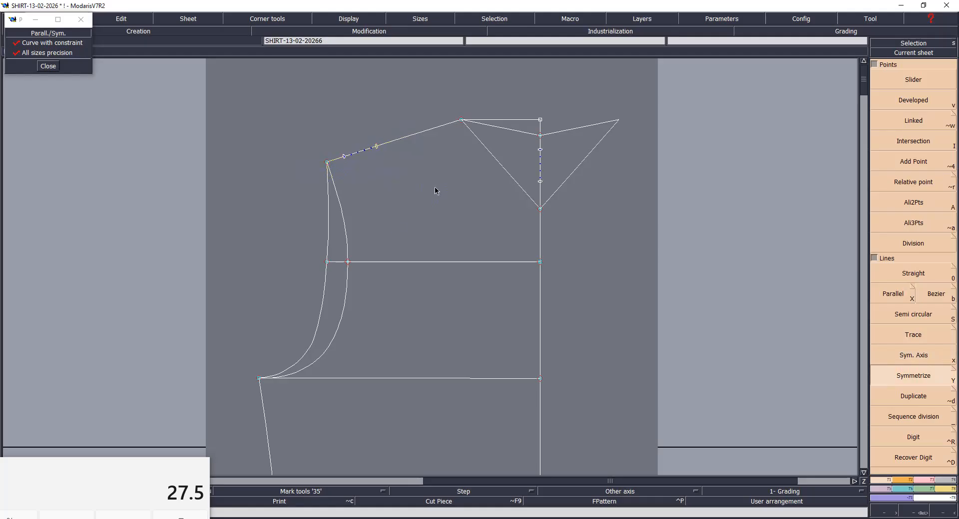
click(344, 220)
click(473, 138)
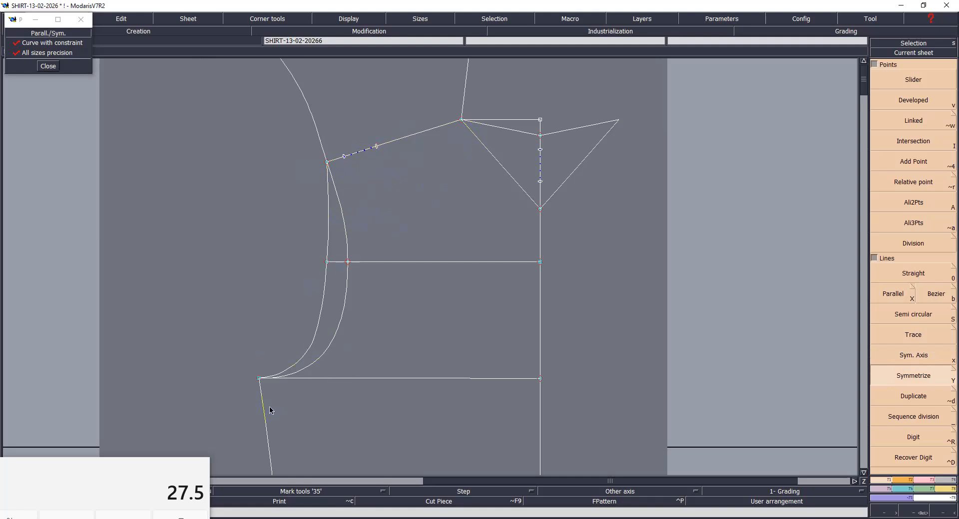
- Set a symmetry axis on the side seam just below the underarm point and mirror the armhole curve across it
key(x)
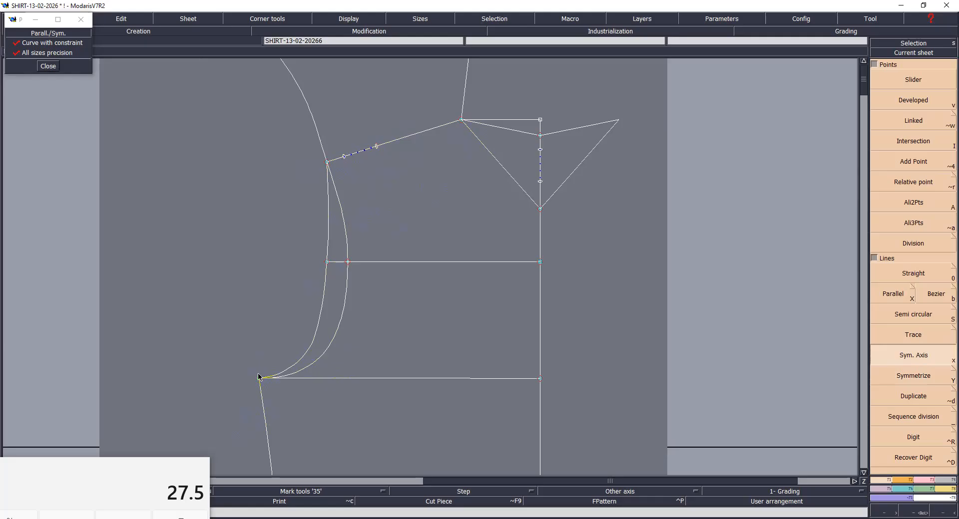
click(259, 379)
click(274, 413)
click(313, 359)
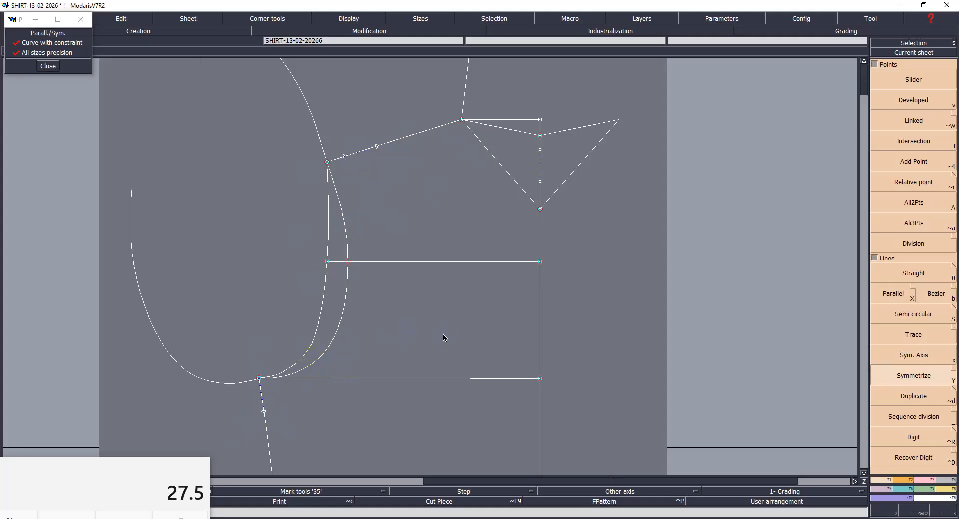
- Bend the front and back neck lines into smooth curves from the neck-shoulder point to the centre line
key(Home)
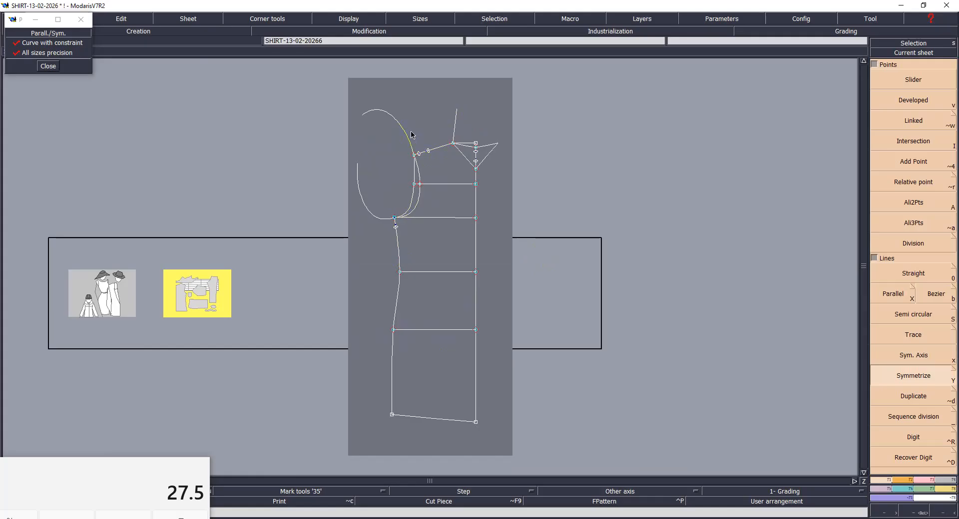
key(Return)
drag(366, 88, 521, 208)
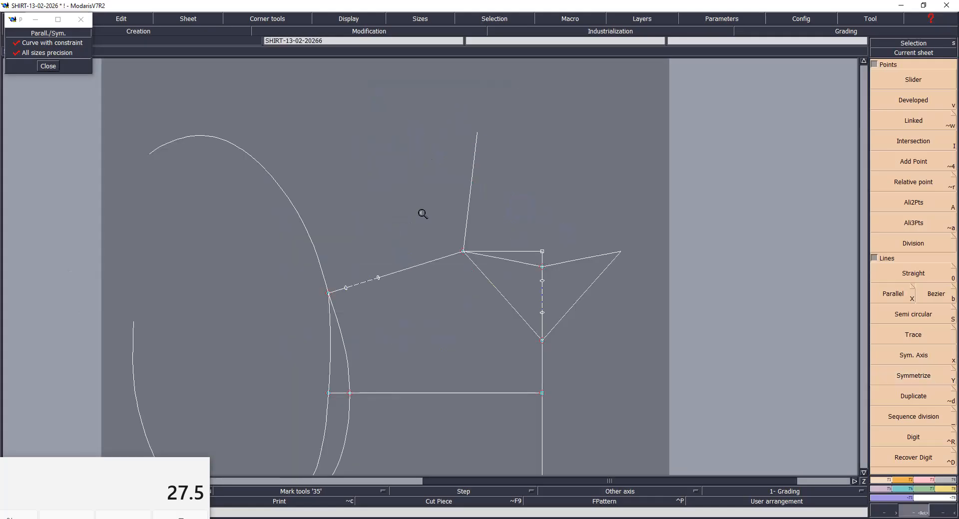
drag(235, 115, 700, 431)
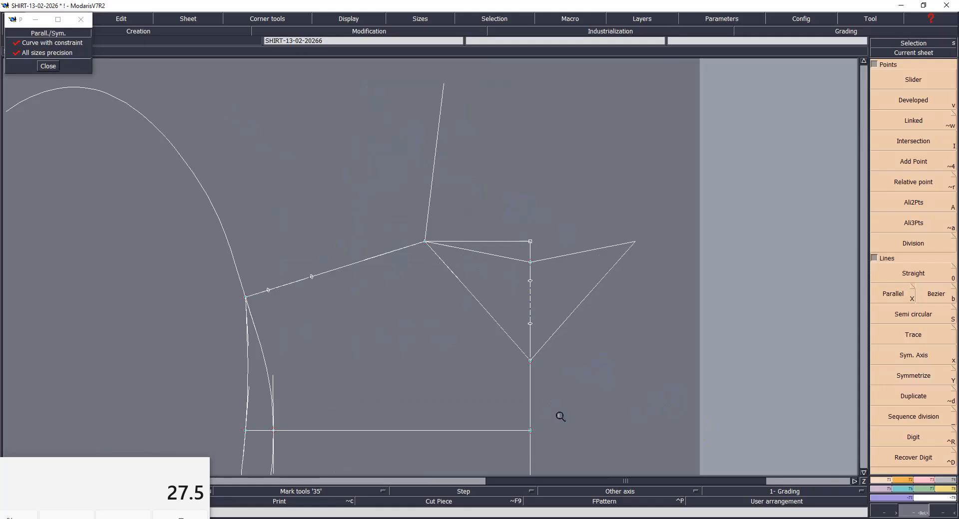
key(s)
drag(494, 322, 444, 332)
drag(459, 287, 434, 301)
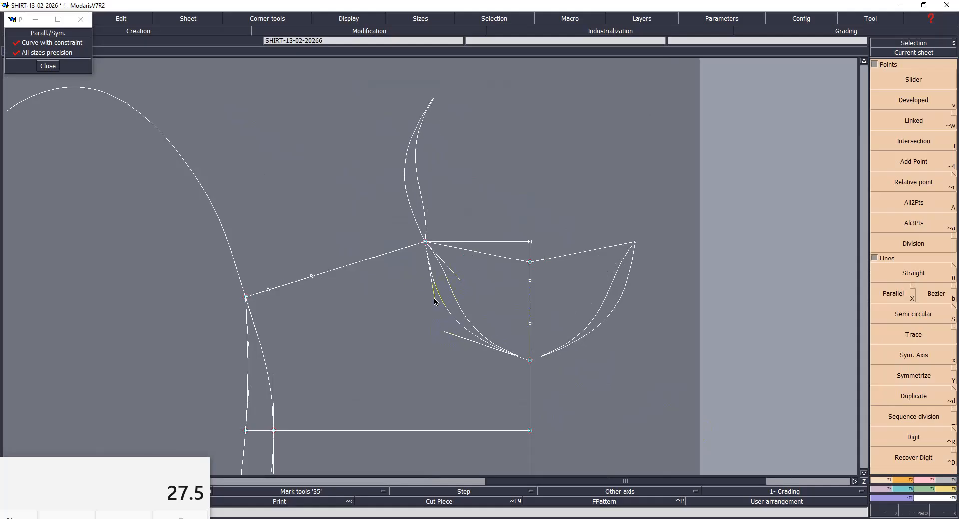
drag(460, 249, 485, 264)
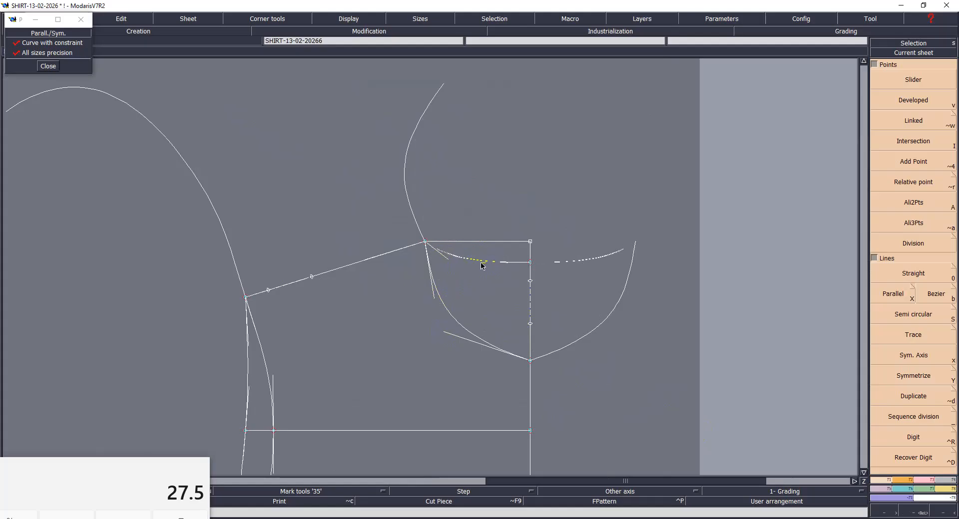
drag(447, 339, 444, 355)
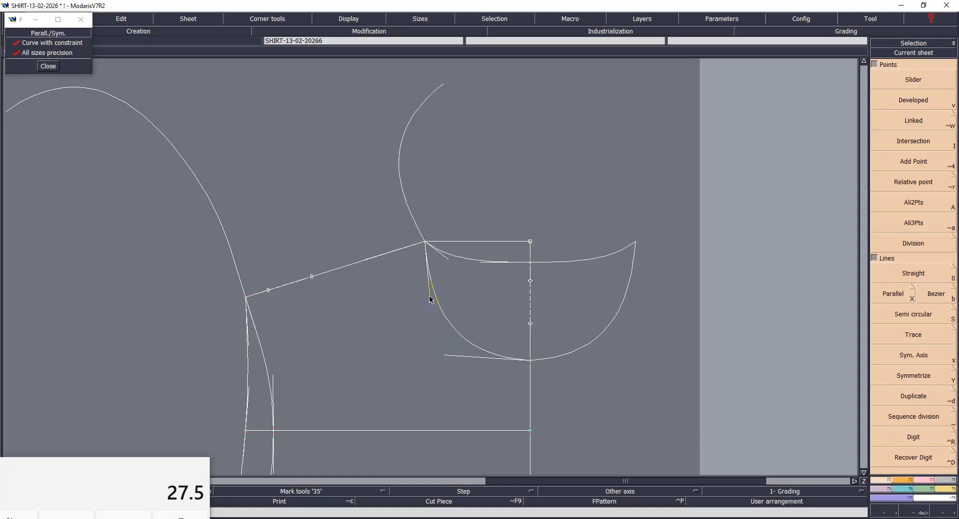
- Fine-tune the back neck curve's tangents at the neck-shoulder point and the centre line so its mirrored copy joins smoothly
drag(375, 180, 672, 394)
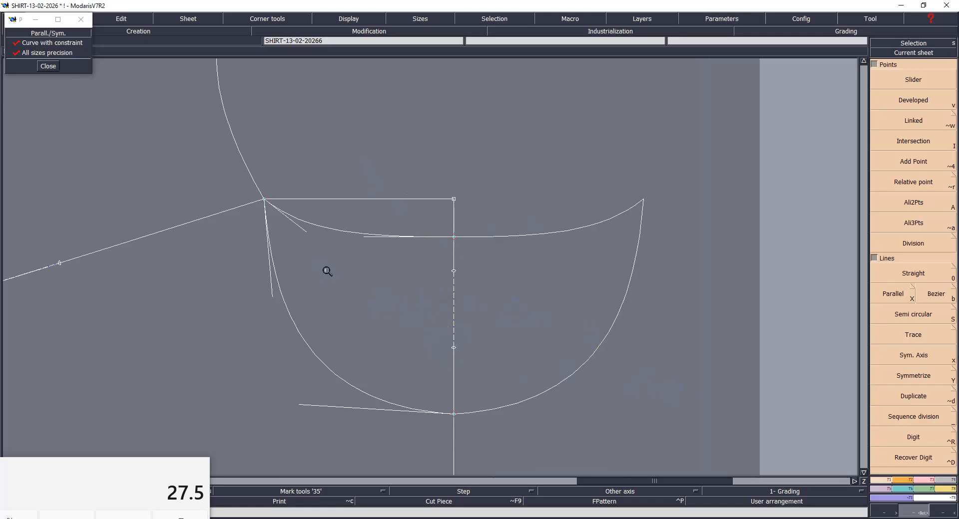
key(s)
click(307, 234)
click(294, 230)
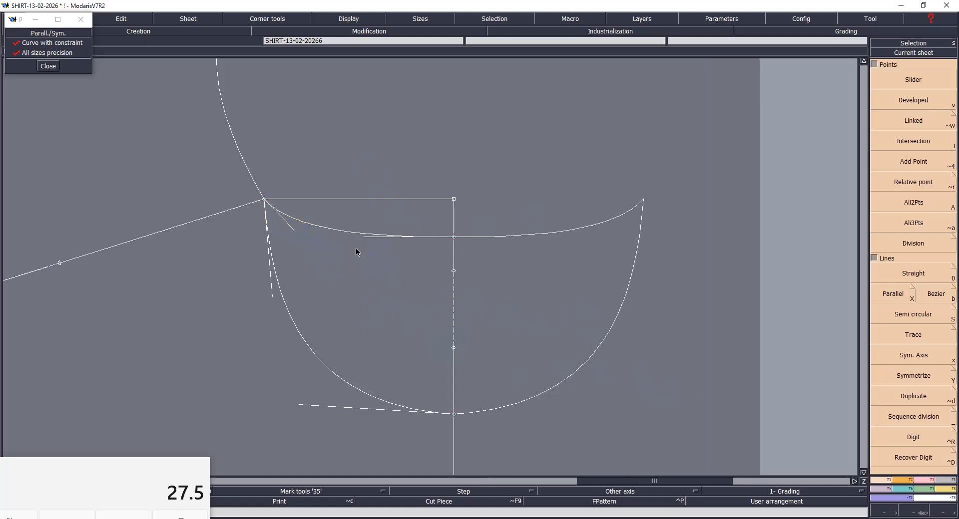
click(364, 236)
click(364, 237)
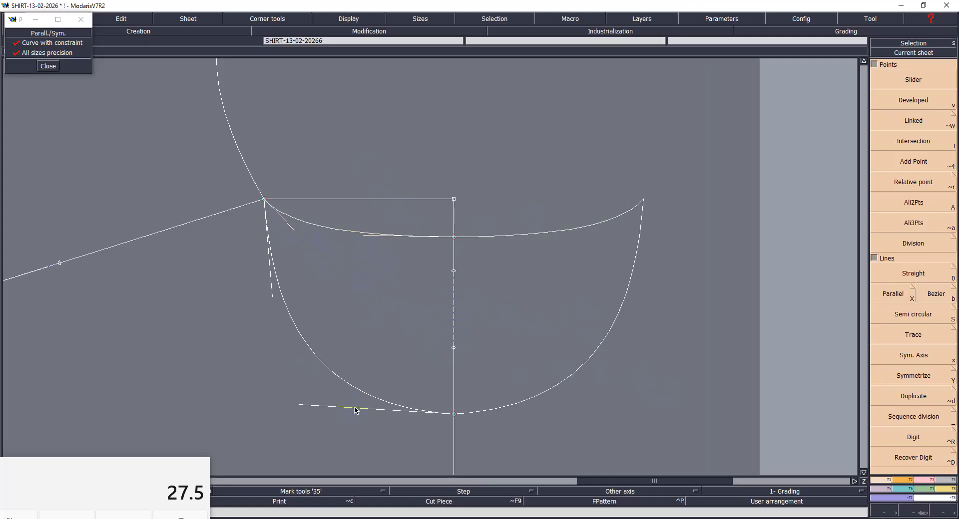
- Adjust the front neck curve's tangents at both ends until it rounds smoothly across the centre line, and hide the curve handles
click(296, 406)
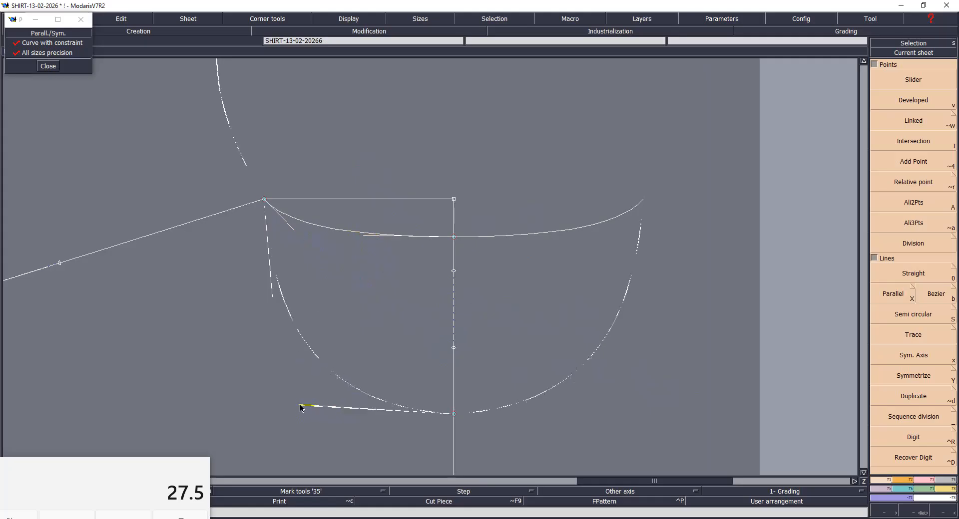
click(295, 411)
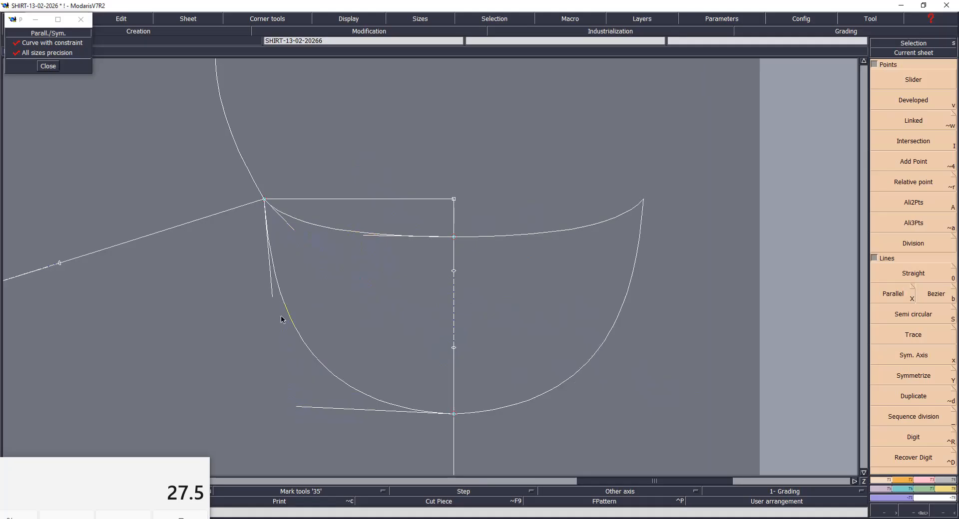
click(272, 298)
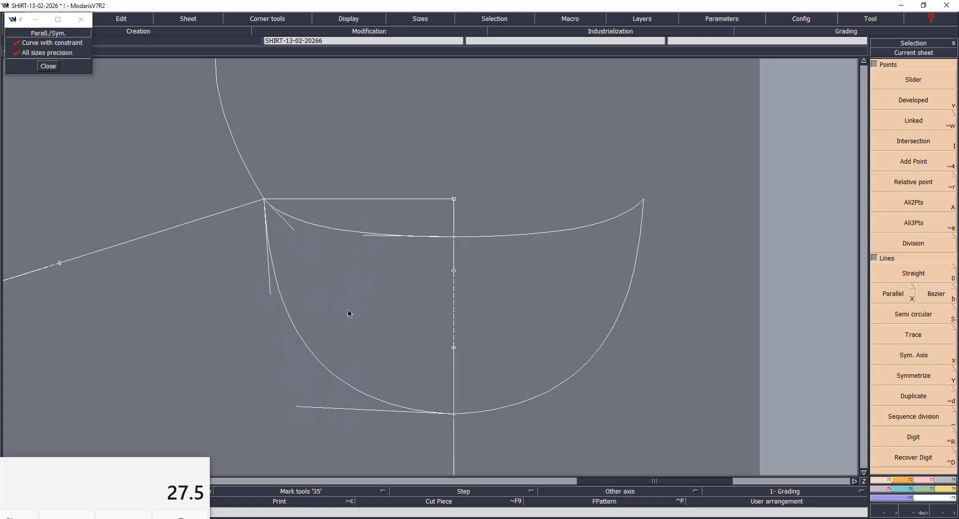
click(300, 409)
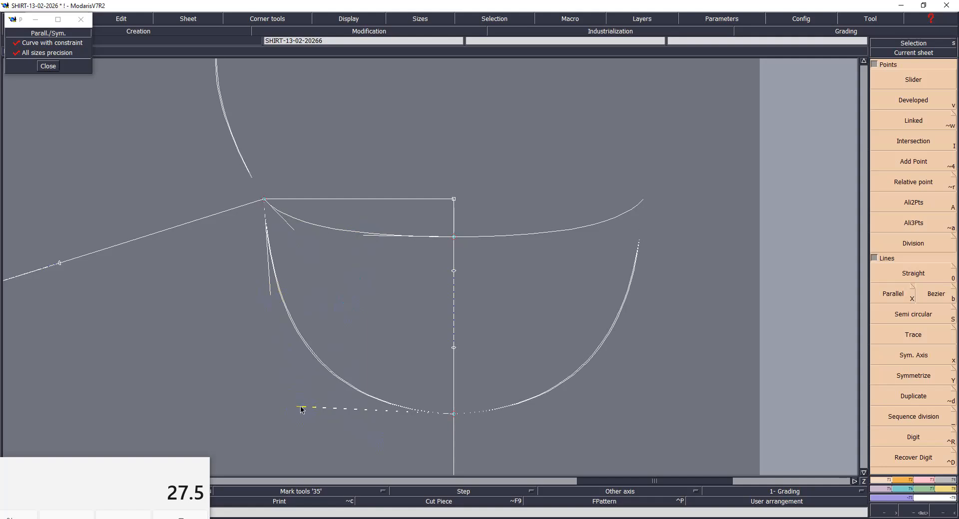
click(298, 405)
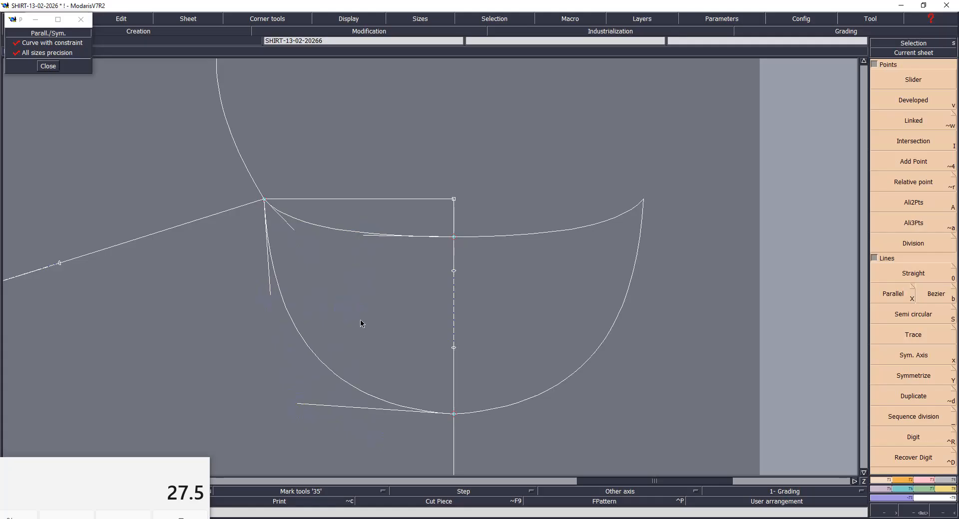
click(268, 298)
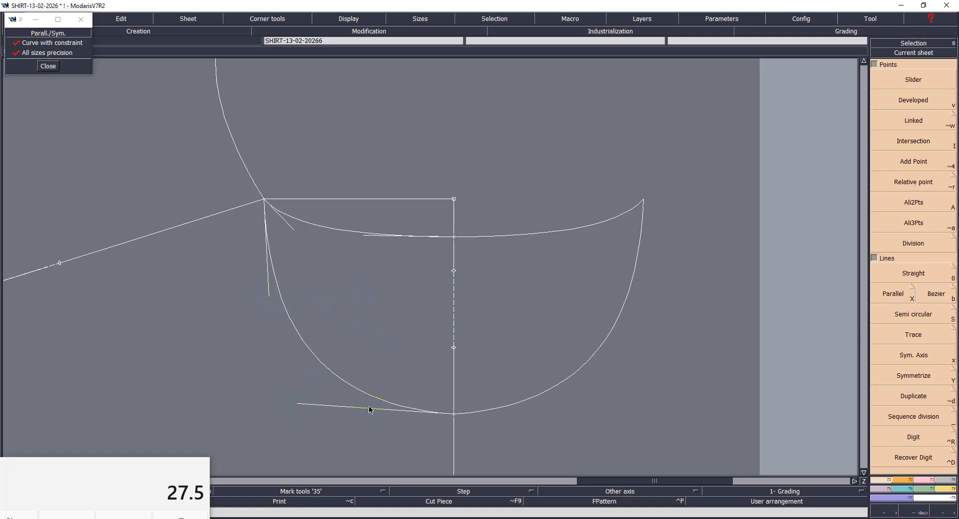
click(299, 406)
click(356, 312)
key(s)
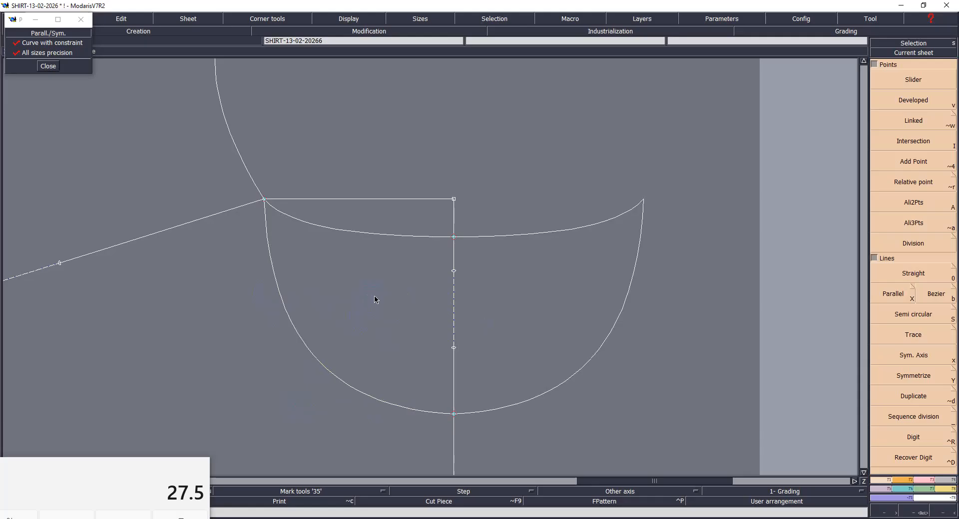
- Try to mirror the hem line across the current symmetry axis
key(Home)
click(508, 224)
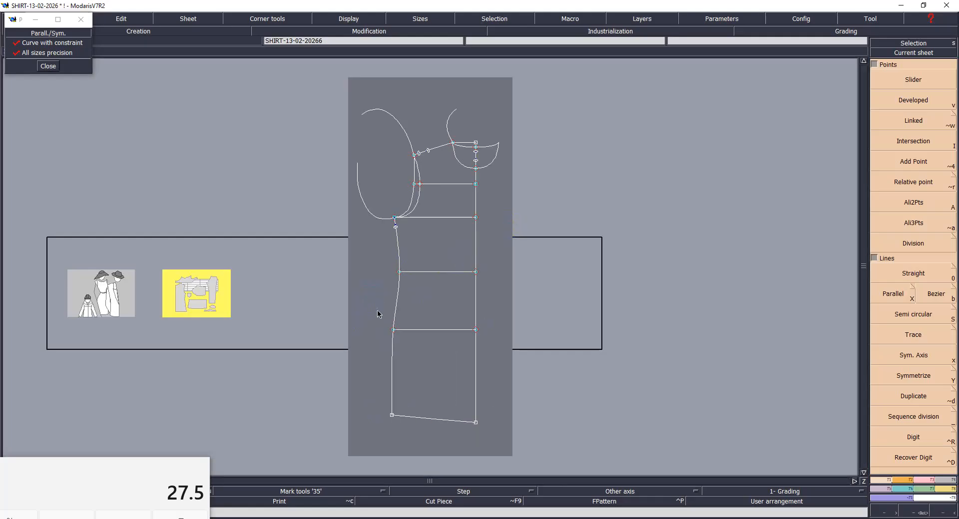
click(410, 462)
key(Return)
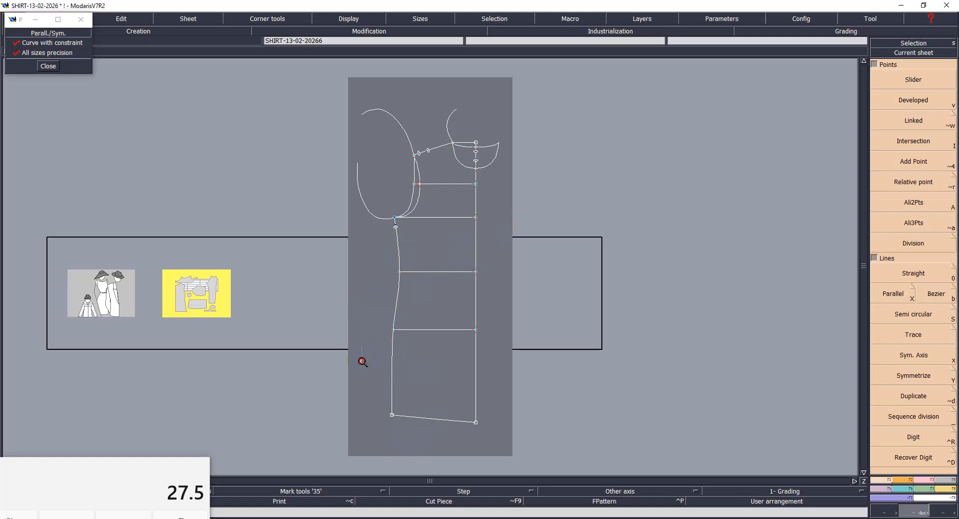
drag(435, 407, 570, 464)
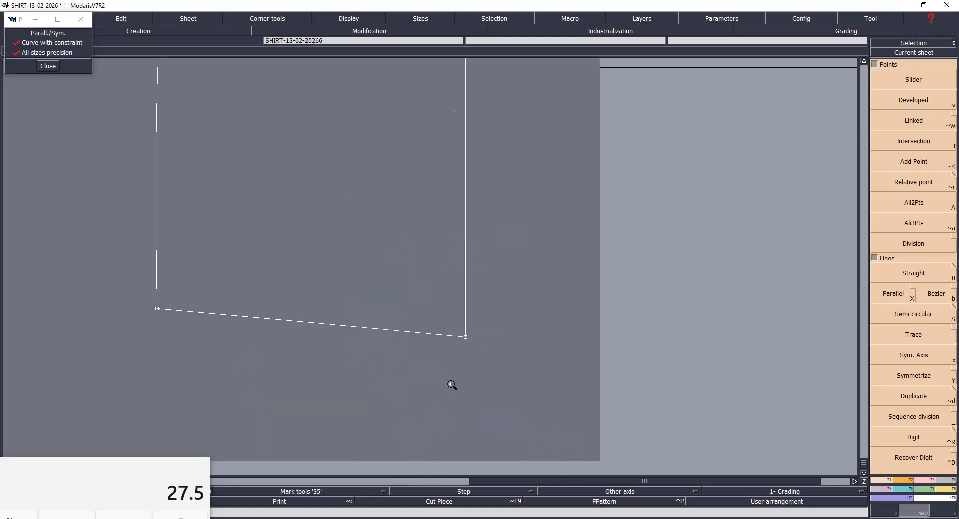
key(shift+y)
click(384, 330)
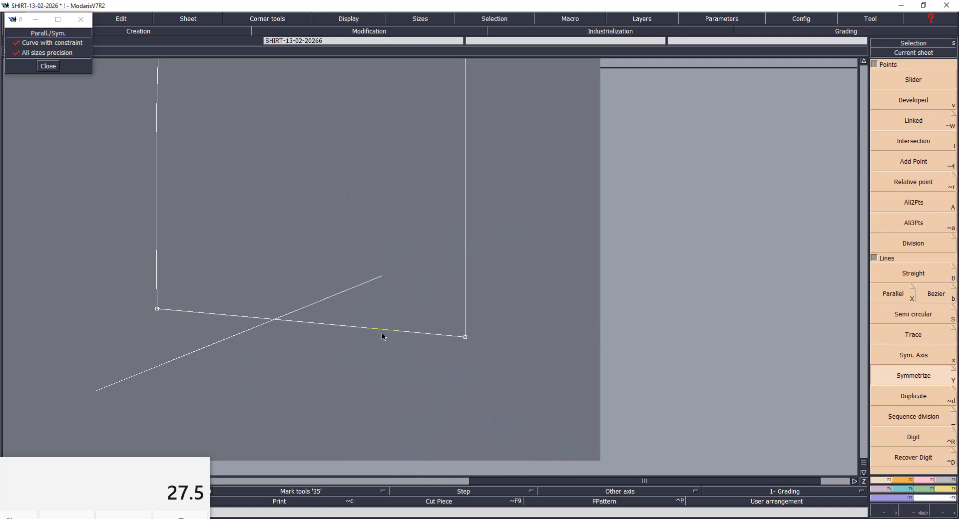
key(ctrl+z)
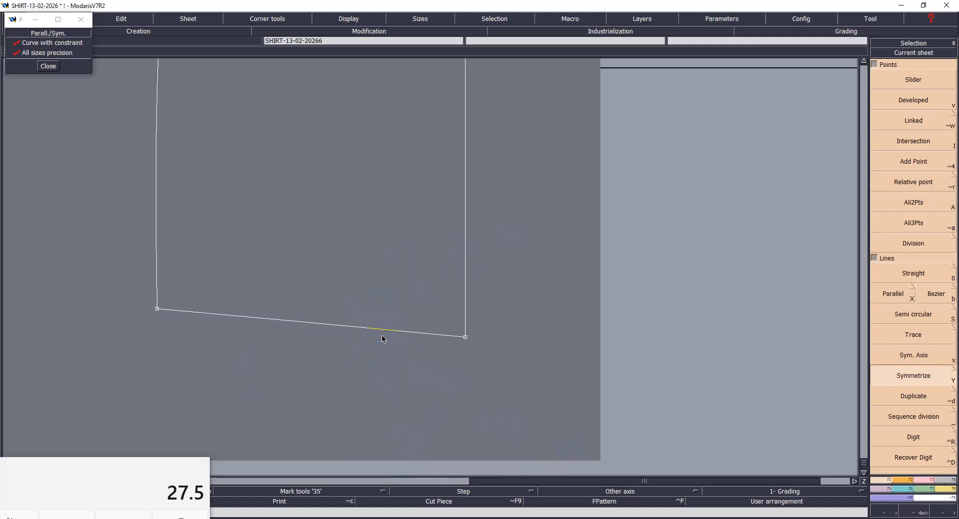
- Set a symmetry axis on the centre line just above the hem and mirror the hem line across it
key(x)
click(462, 299)
click(469, 199)
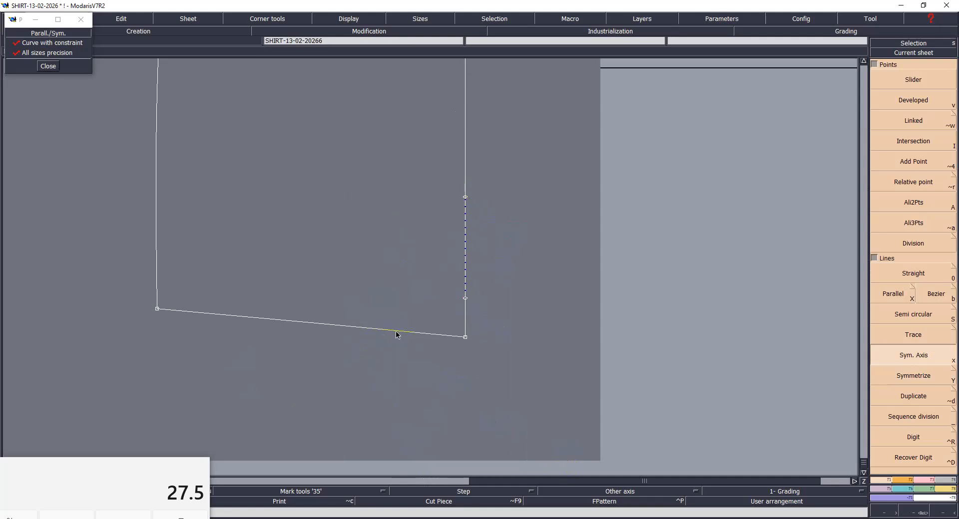
key(shift+y)
click(312, 330)
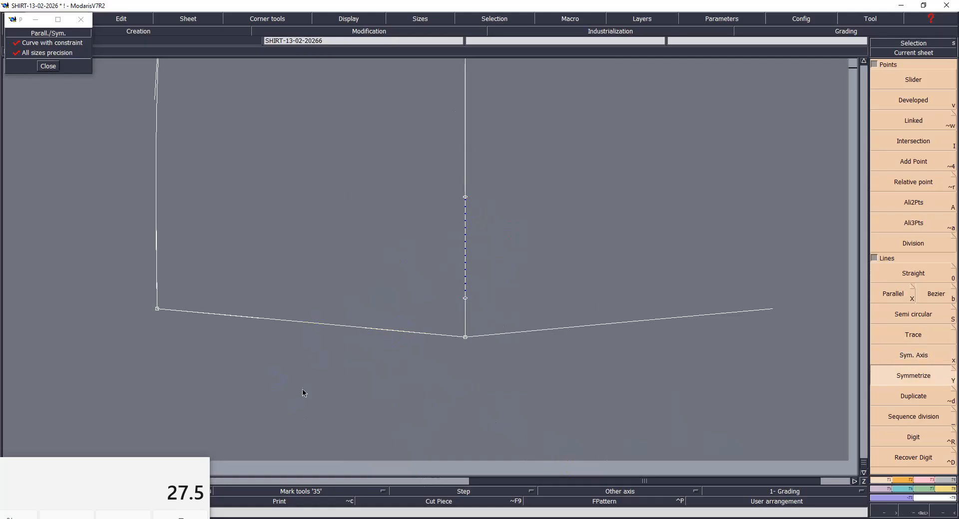
- Shape the hem line into a shallow downward curve that runs smoothly from the side seam through the centre line
key(s)
drag(374, 336, 330, 341)
click(251, 322)
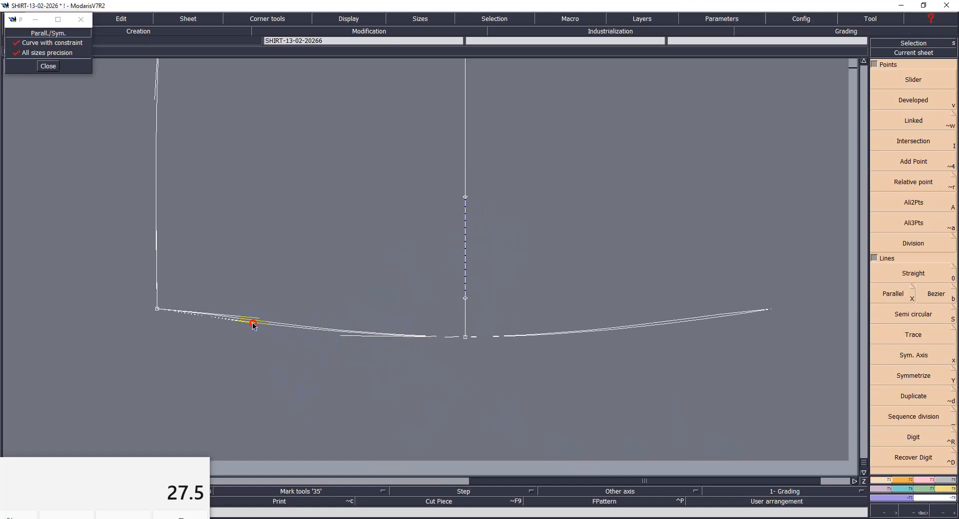
click(347, 343)
click(340, 337)
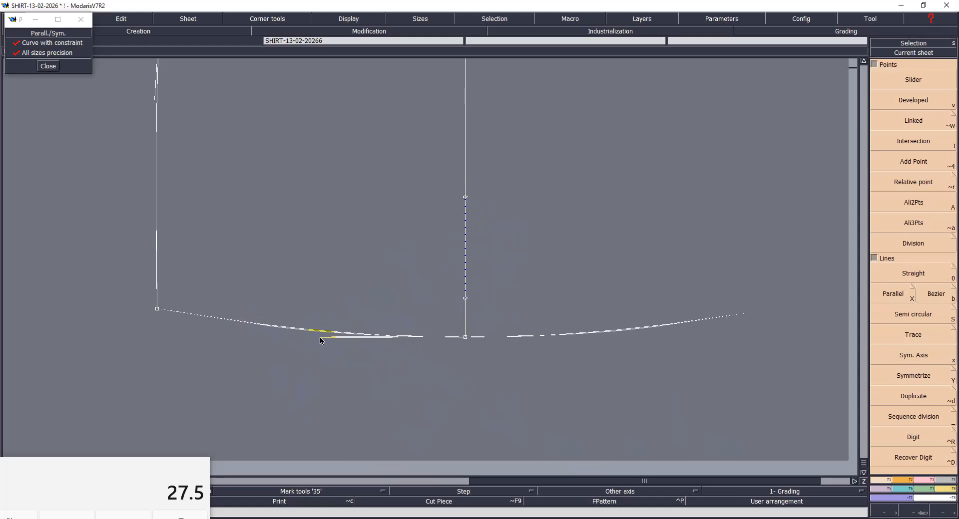
click(320, 335)
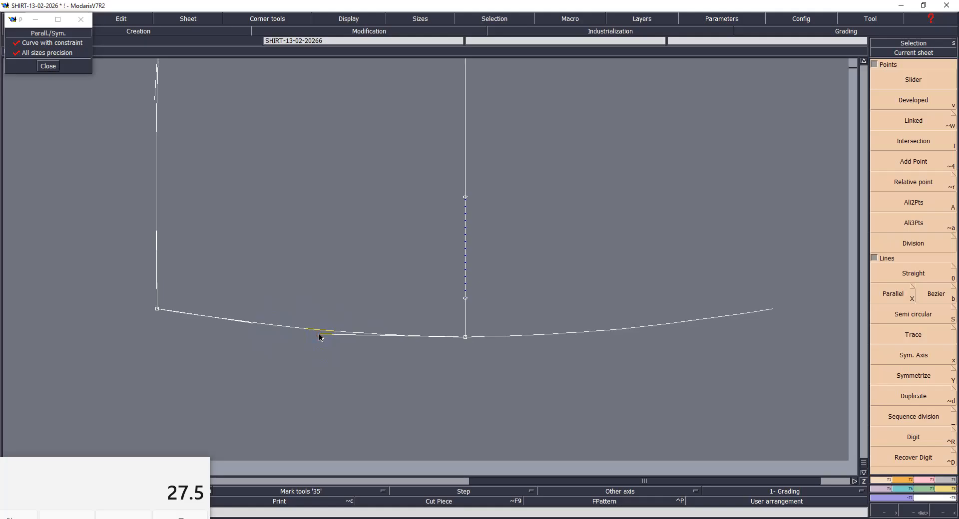
click(319, 335)
click(343, 344)
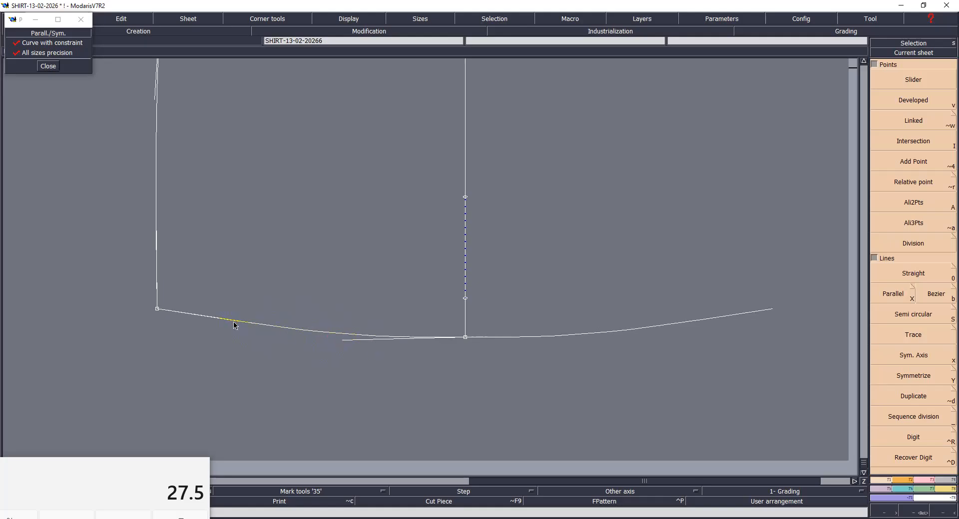
click(343, 345)
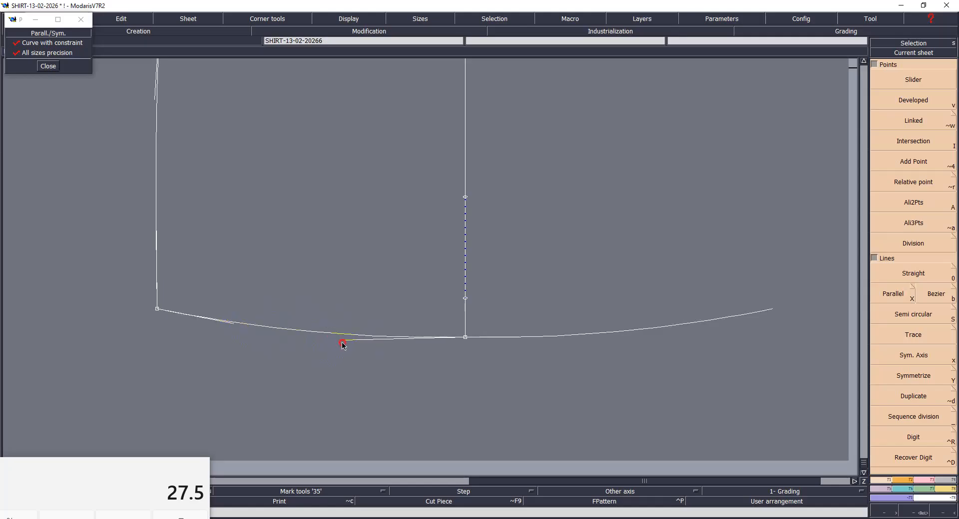
click(338, 338)
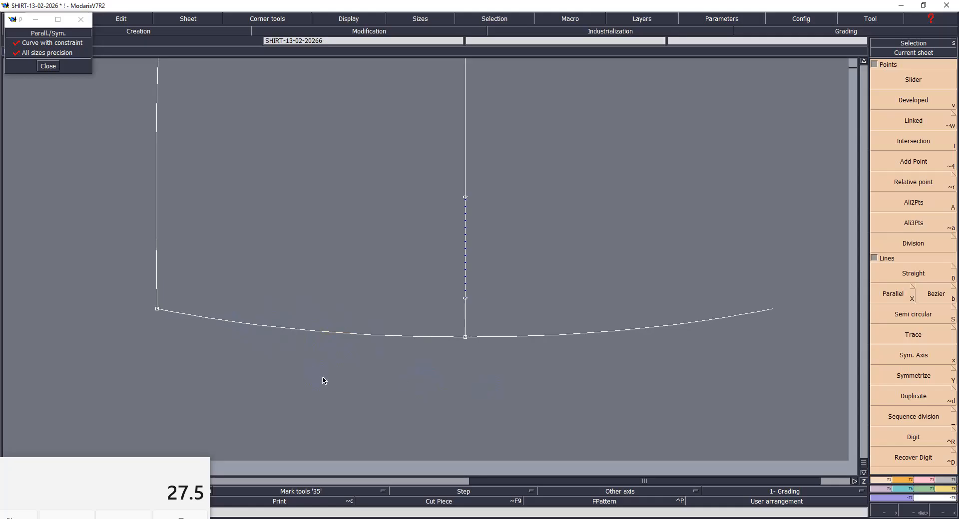
- Fine-tune the hem curve's centre-line tangent until the hem and its mirrored half form one even curve
key(c)
click(338, 338)
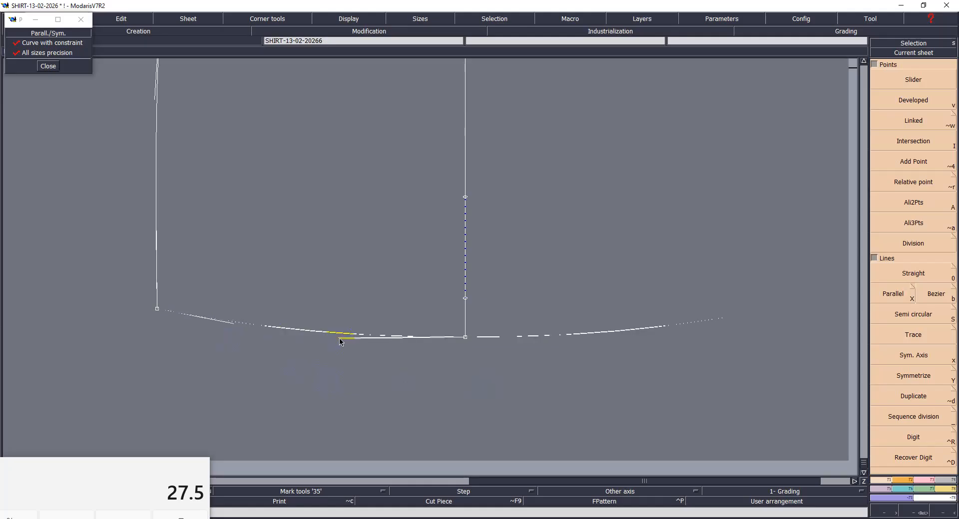
click(345, 338)
click(344, 338)
click(345, 338)
click(345, 338)
click(341, 337)
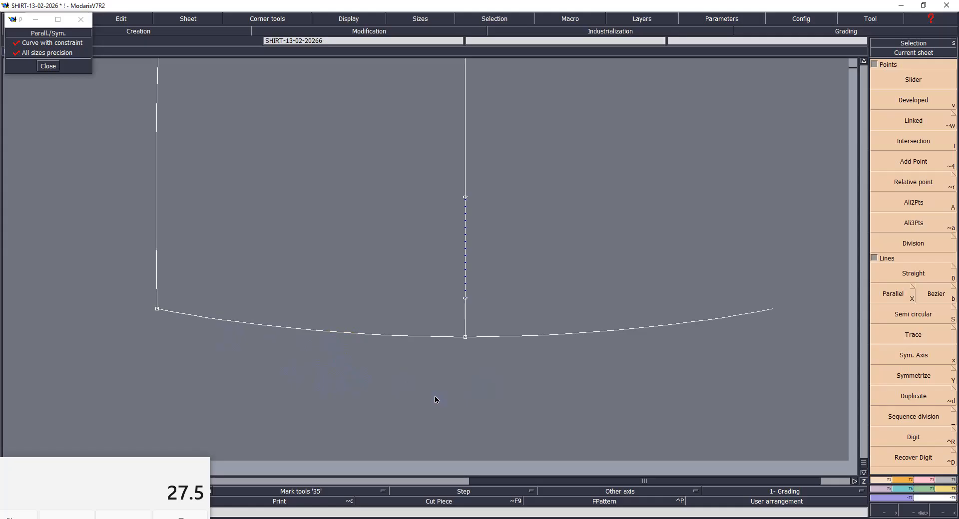
- Save the shirt model, continuing past the anomalies dialog, and show the whole pattern sheet
key(ctrl+s)
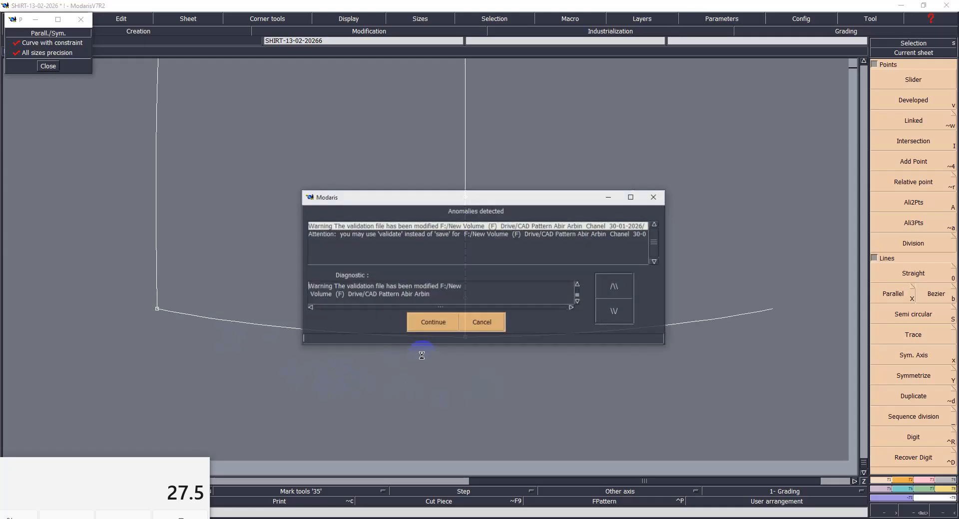
click(435, 324)
key(Home)
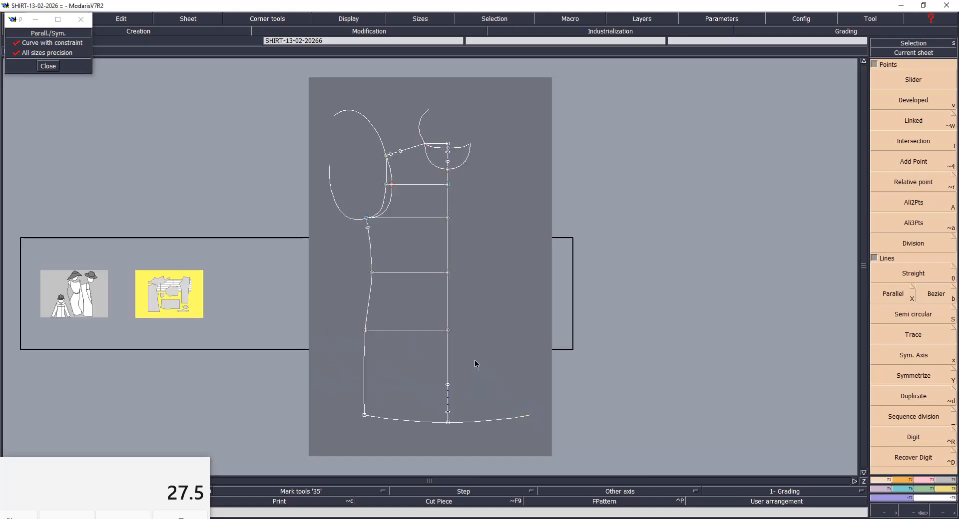
key(Return)
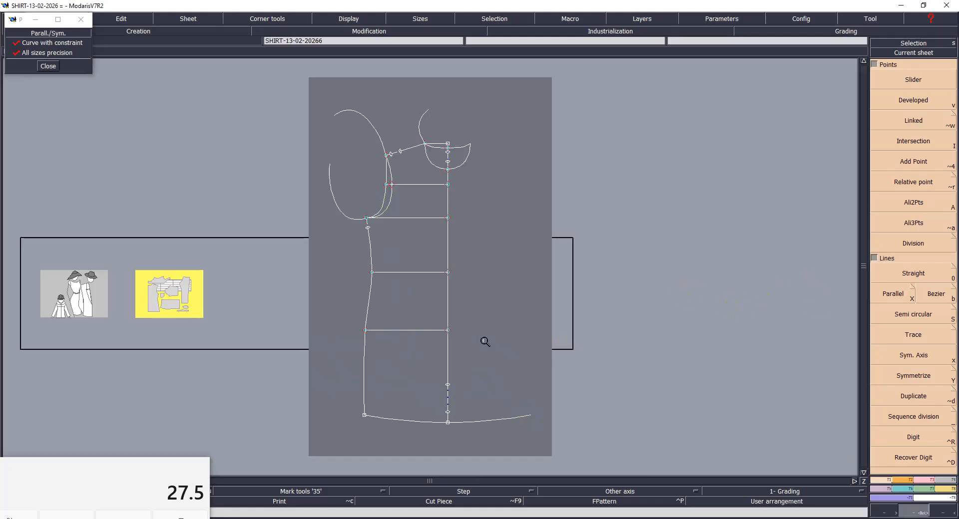
key(F2)
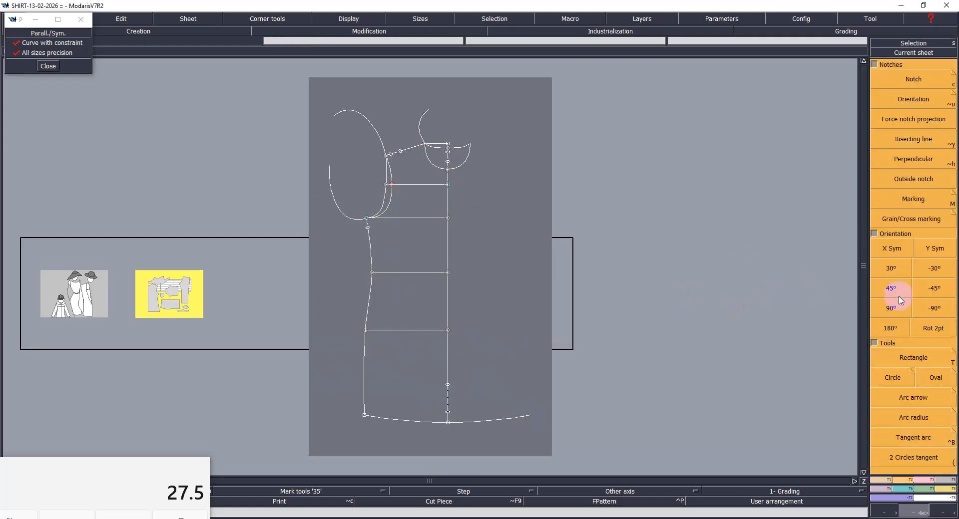
- Rotate the pattern sheet by -90° so the body lies horizontally with the side seam uppermost
click(920, 306)
click(409, 240)
drag(194, 110, 576, 231)
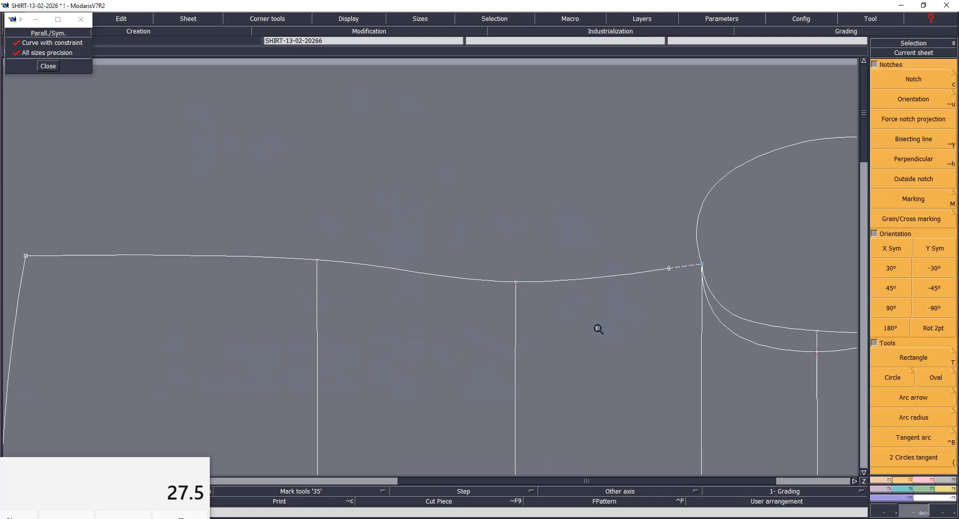
- Show the curve tangents and level the side seam's tangent at the underarm so it meets the chest line squarely
key(F10)
key(r)
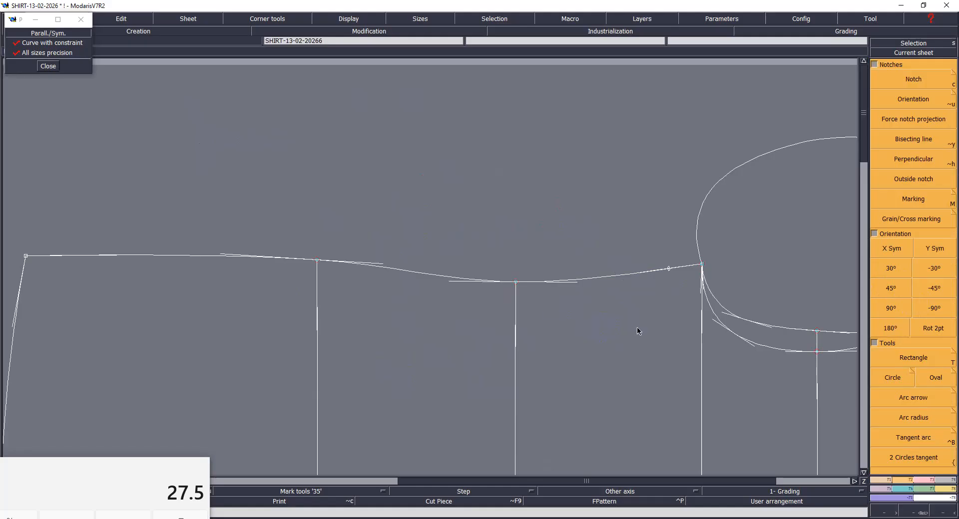
click(646, 273)
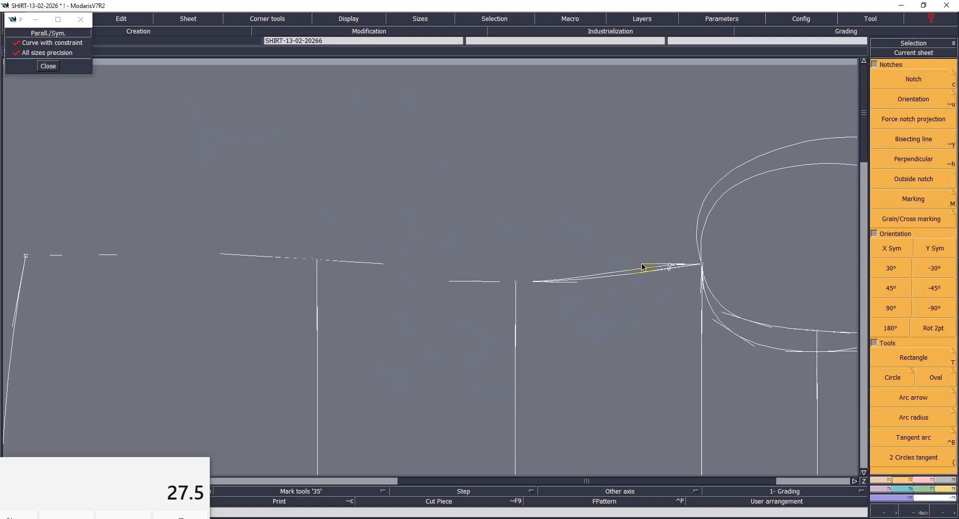
click(639, 265)
click(639, 265)
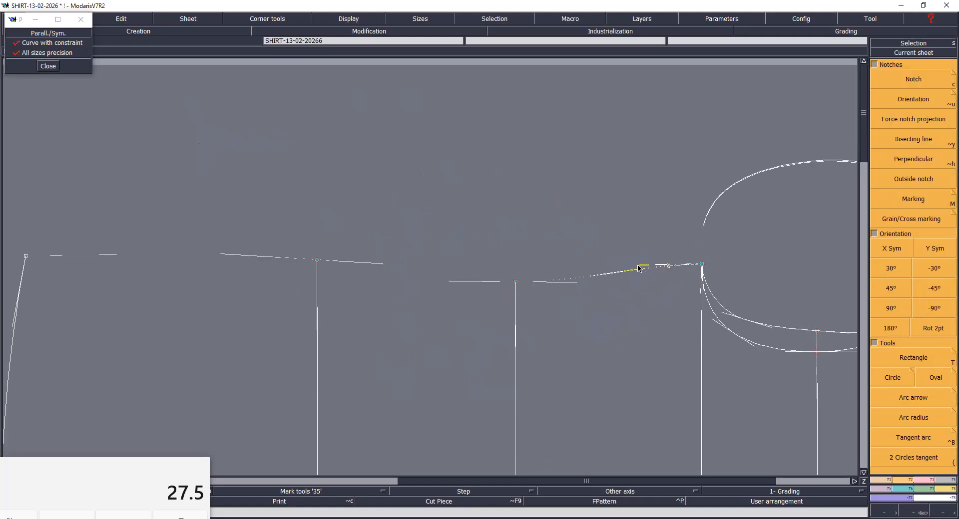
click(635, 264)
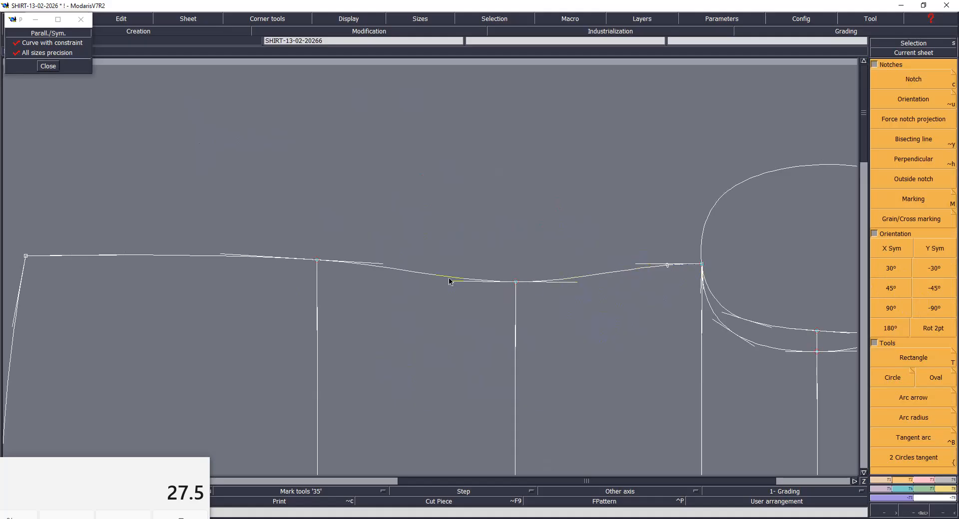
- Adjust the side seam's tangents between hip and hem into a slight outward curve, and refine its underarm tangent
click(222, 256)
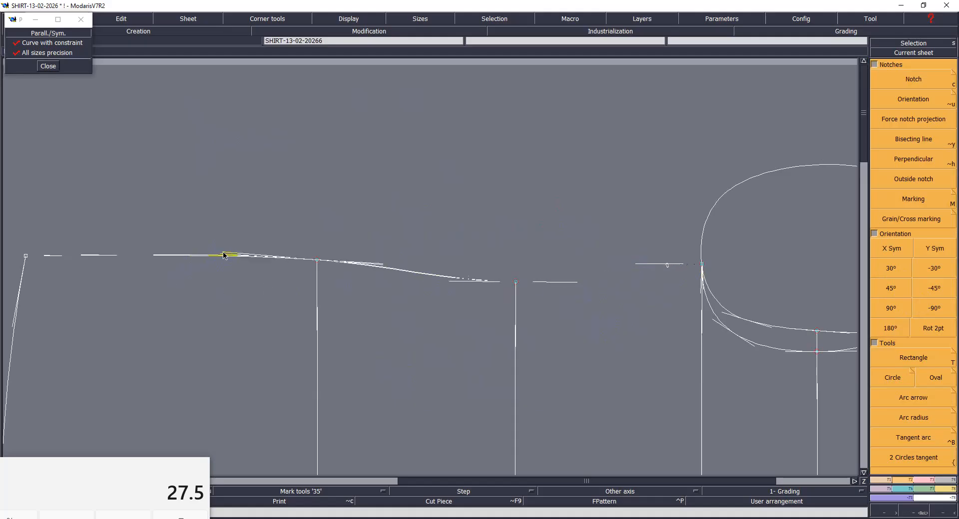
click(207, 251)
click(109, 256)
click(119, 255)
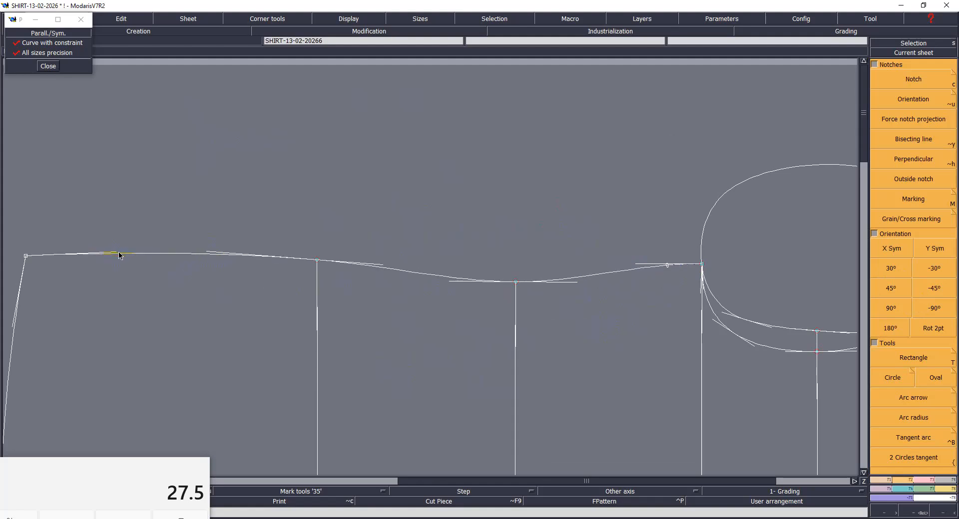
click(120, 255)
click(120, 255)
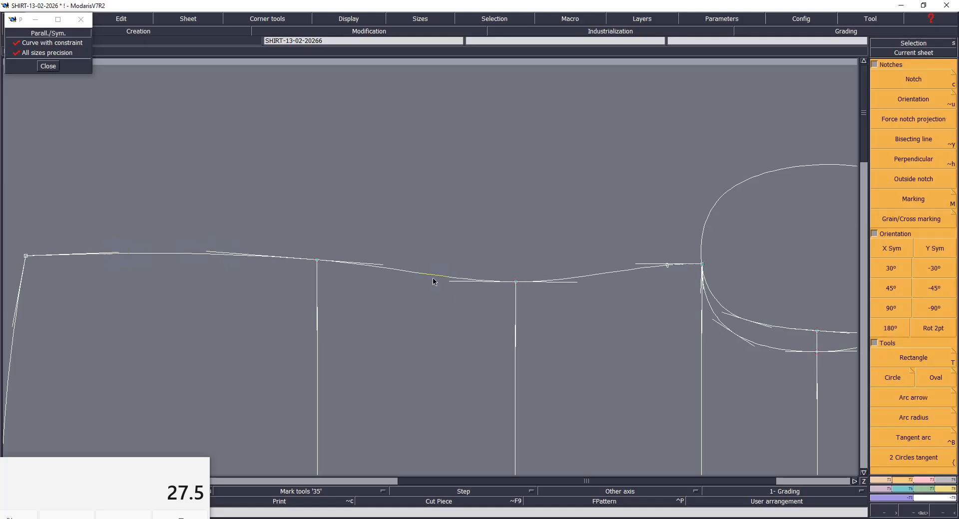
click(633, 265)
click(631, 266)
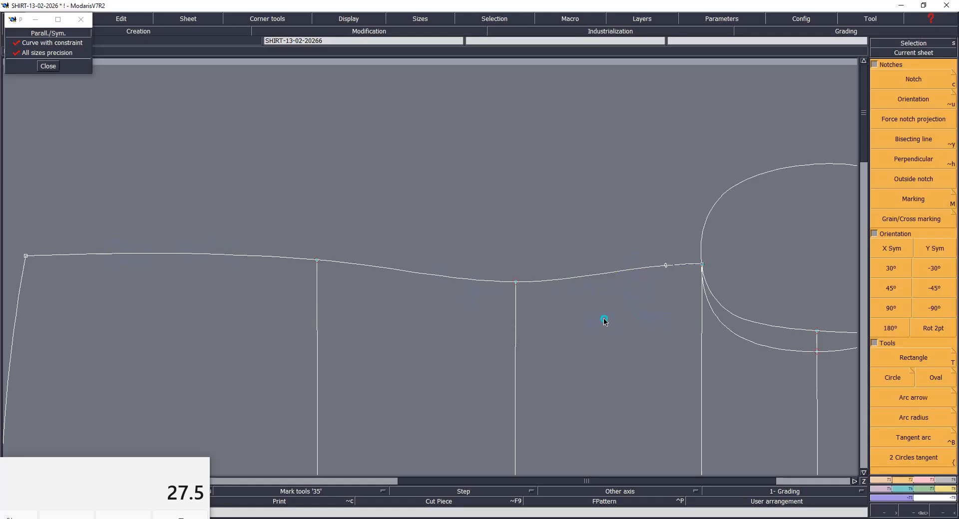
- Smooth the armhole curves by adjusting their tangents near the shoulder point and at the deeper curve's lowest point
key(Home)
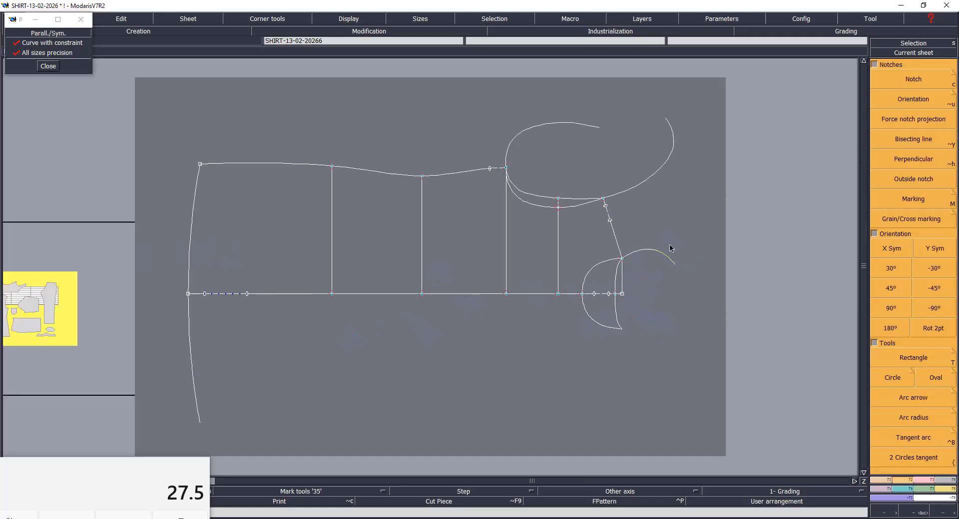
key(Return)
drag(464, 89, 640, 240)
mouse_move(242, 113)
mouse_down()
mouse_move(566, 414)
mouse_move(658, 441)
mouse_up()
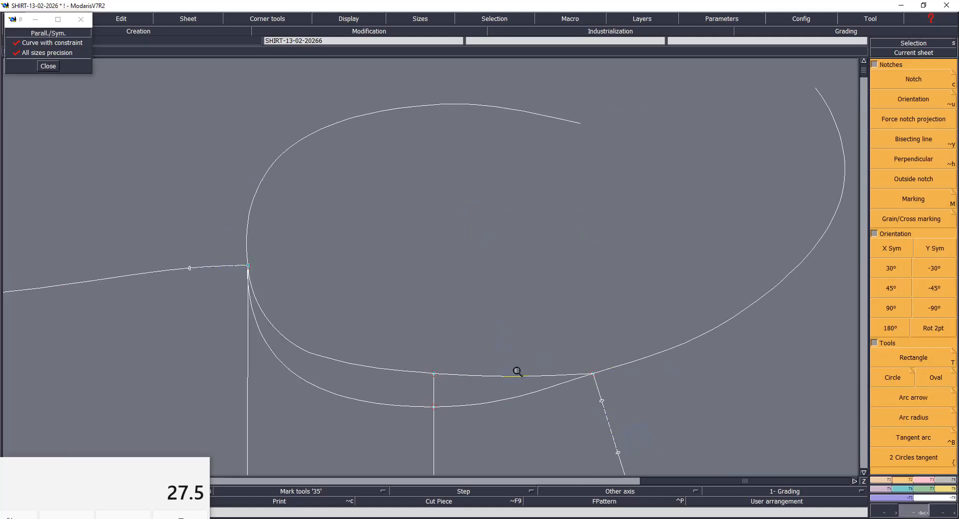
key(ctrl+u)
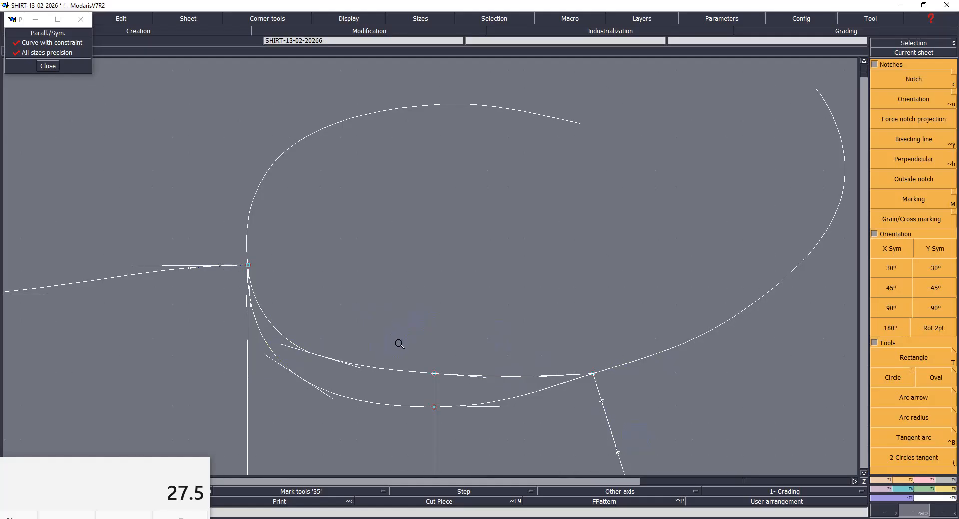
key(Return)
click(494, 406)
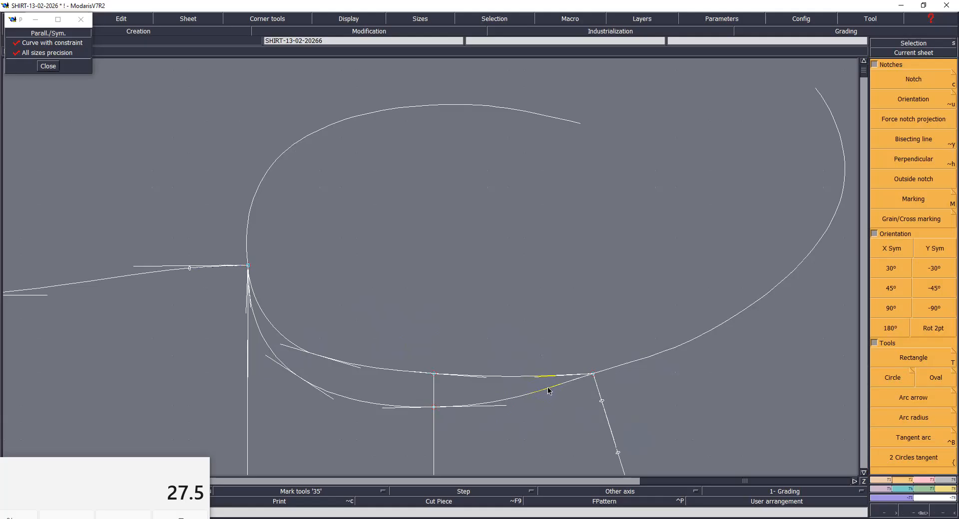
click(543, 396)
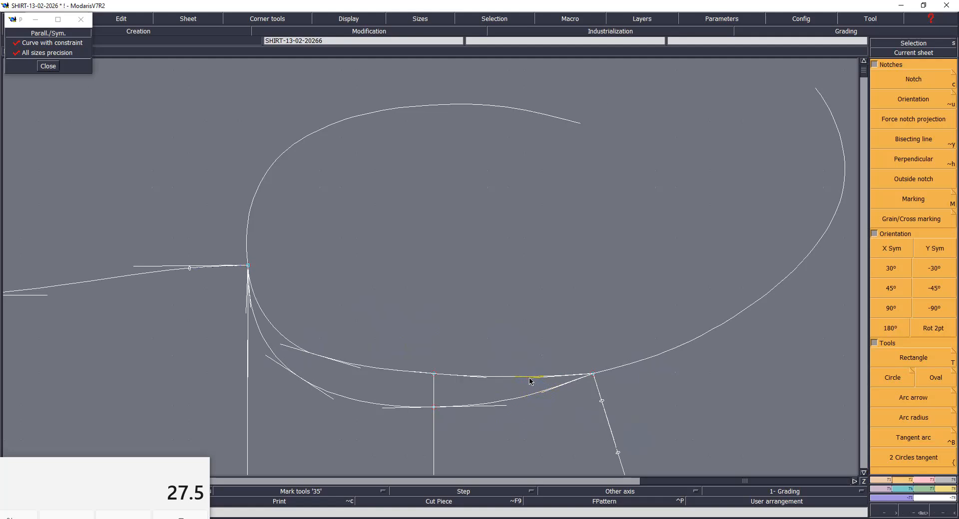
click(385, 409)
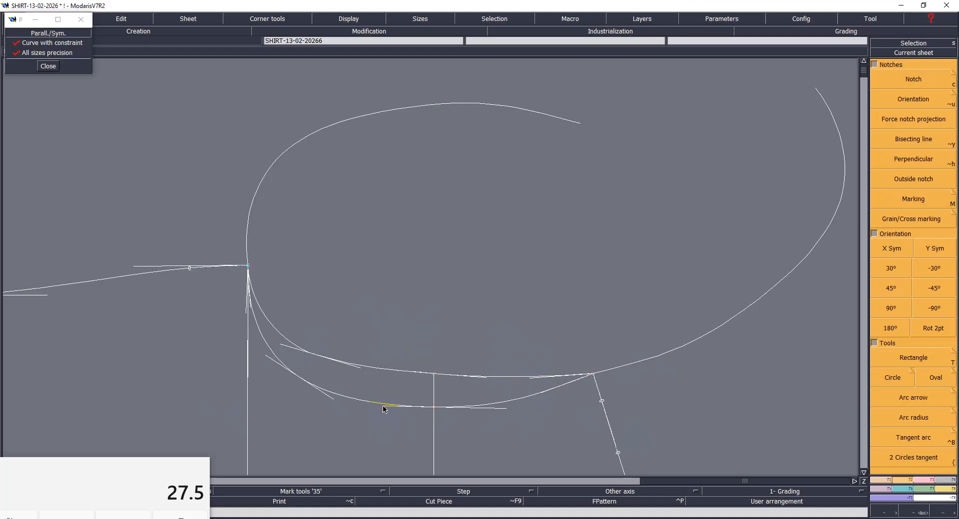
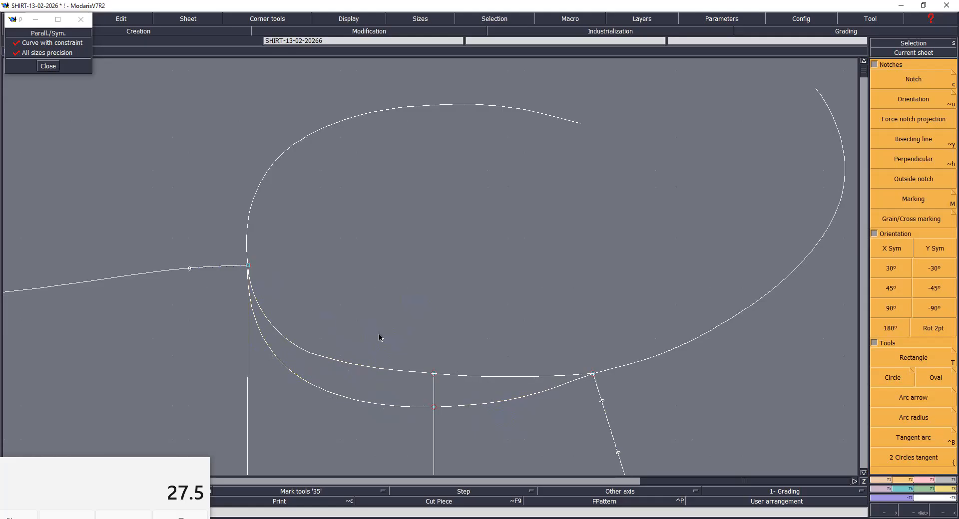
- Save the model, and delete both armhole curves together with the mirrored copies extending from the underarm and shoulder
key(ctrl+s)
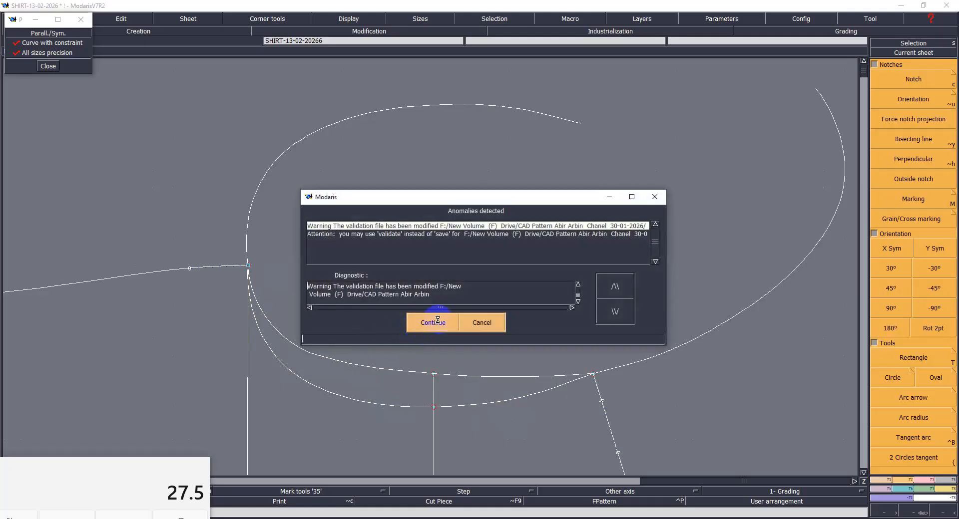
click(438, 322)
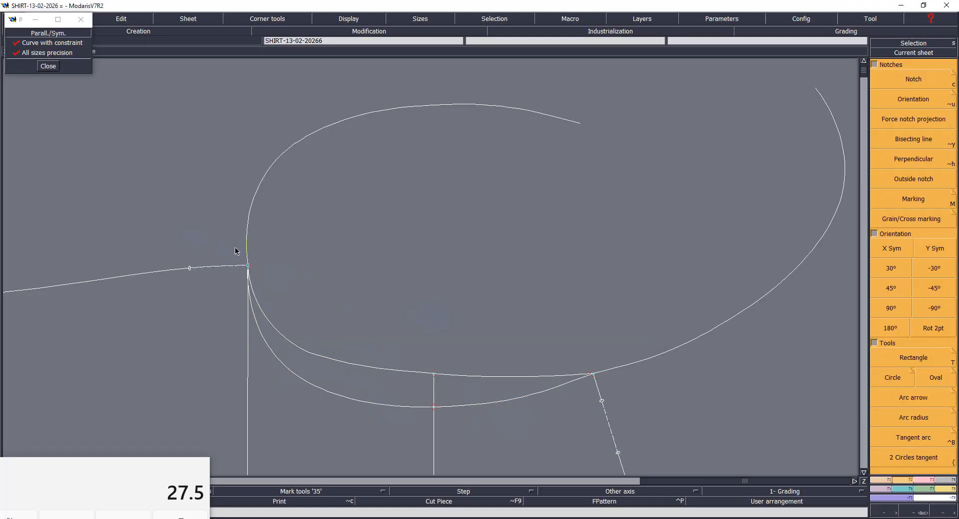
click(318, 135)
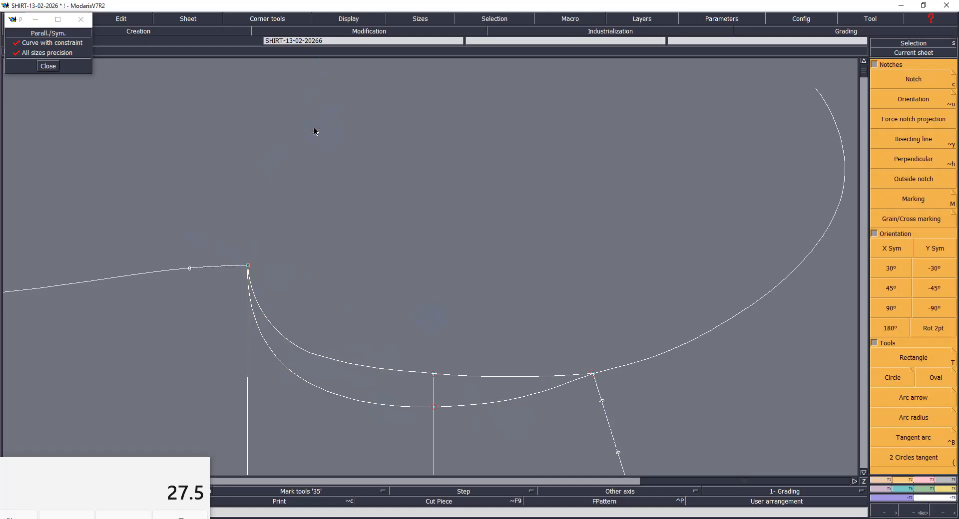
click(729, 327)
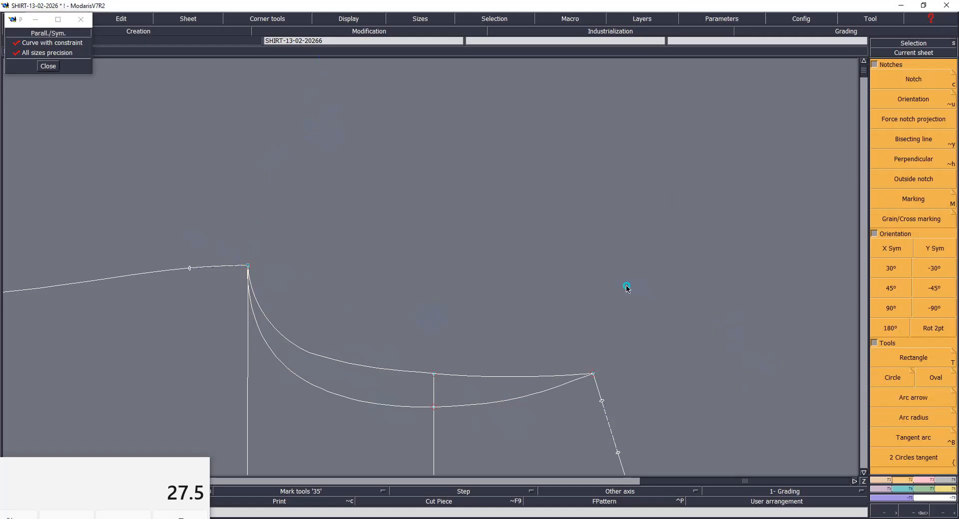
click(481, 381)
click(477, 404)
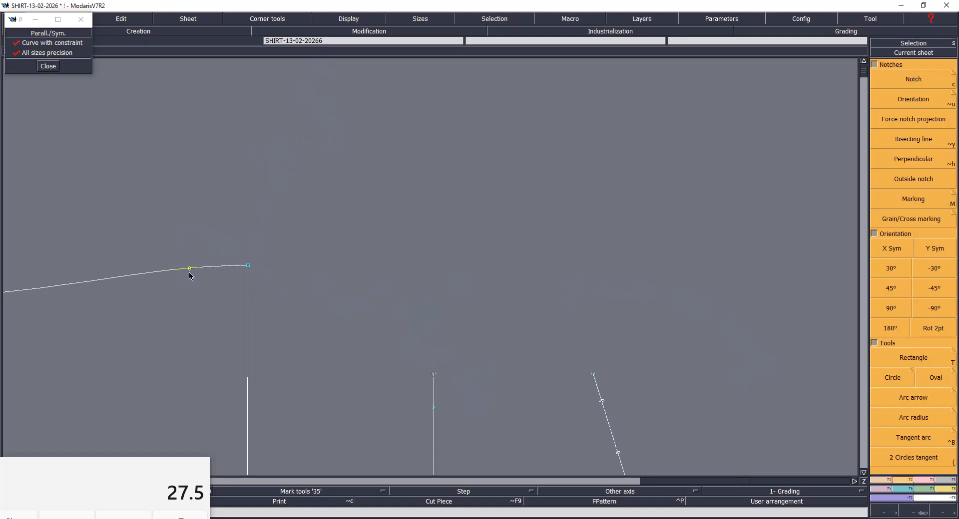
- Redraw both armholes as straight segments between underarm and shoulder point, each passing through its own point on the across line
click(248, 265)
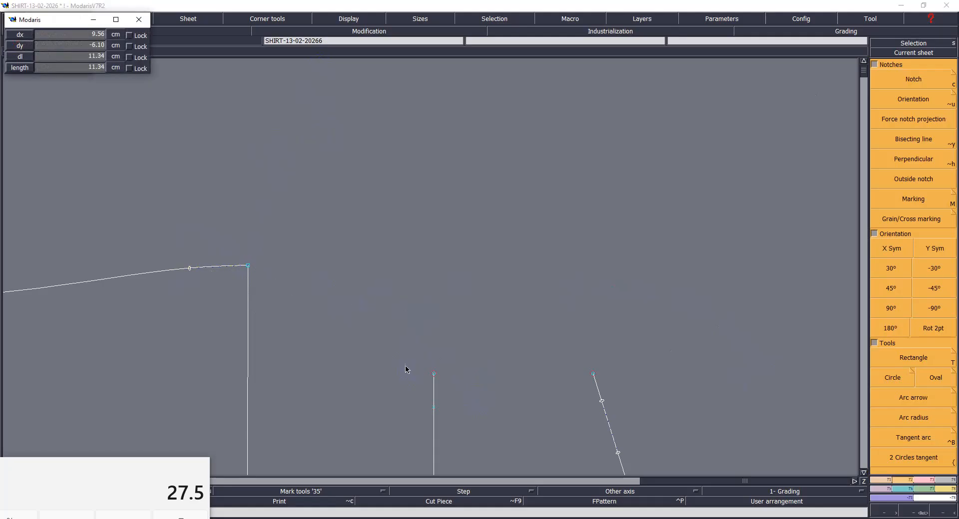
click(433, 375)
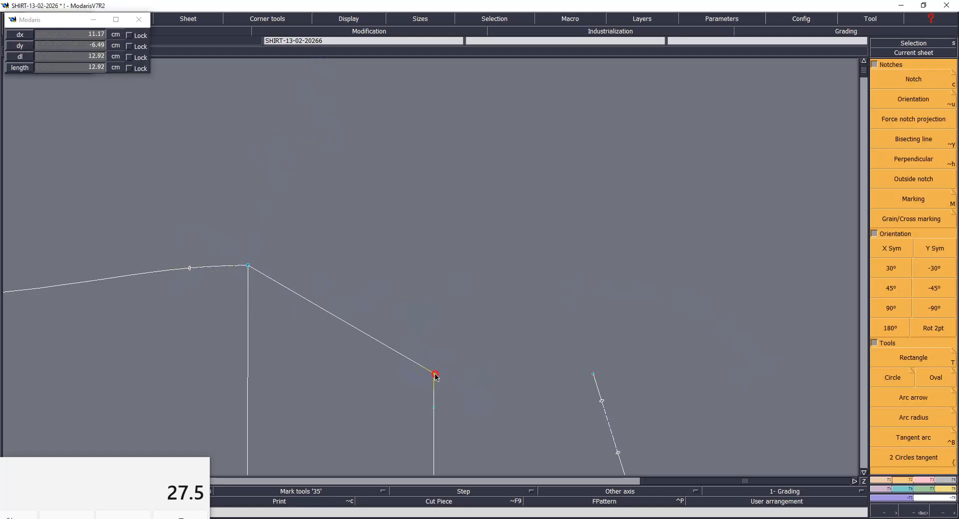
click(589, 375)
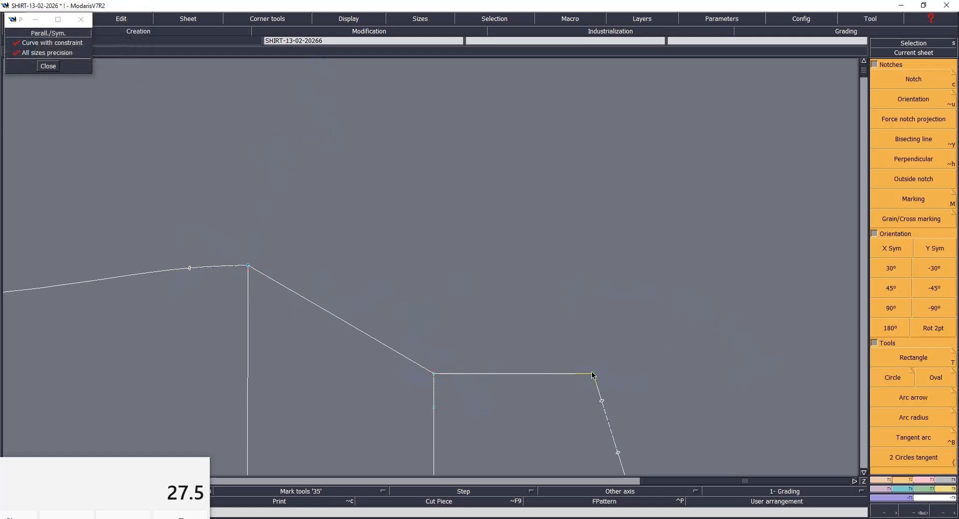
click(589, 376)
click(433, 407)
click(248, 265)
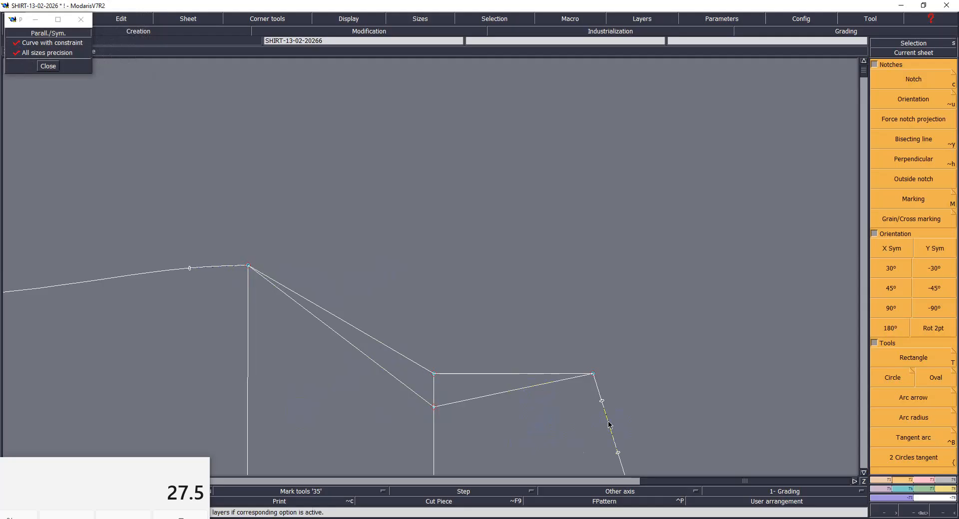
- Delete the leftover axis and marker points from the shoulder line and from the side seam near the underarm
drag(593, 398, 628, 458)
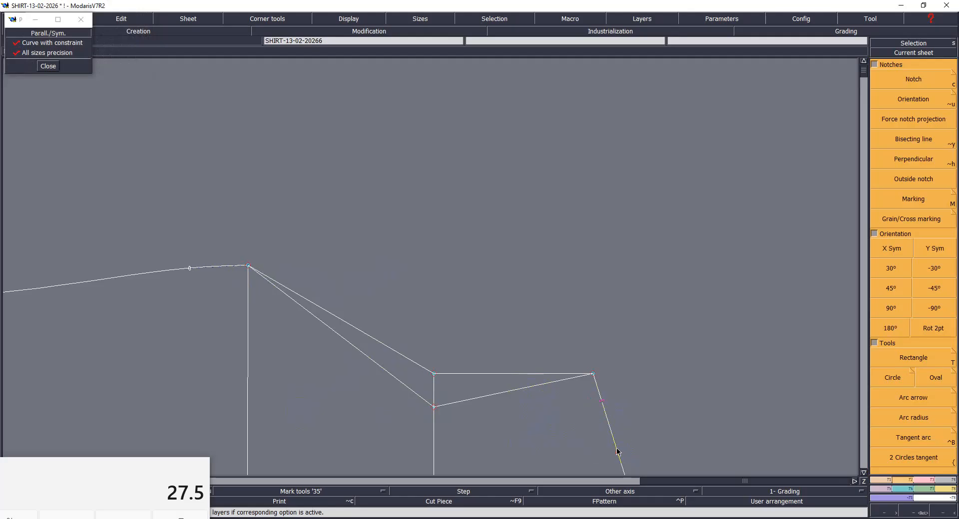
click(617, 451)
click(602, 402)
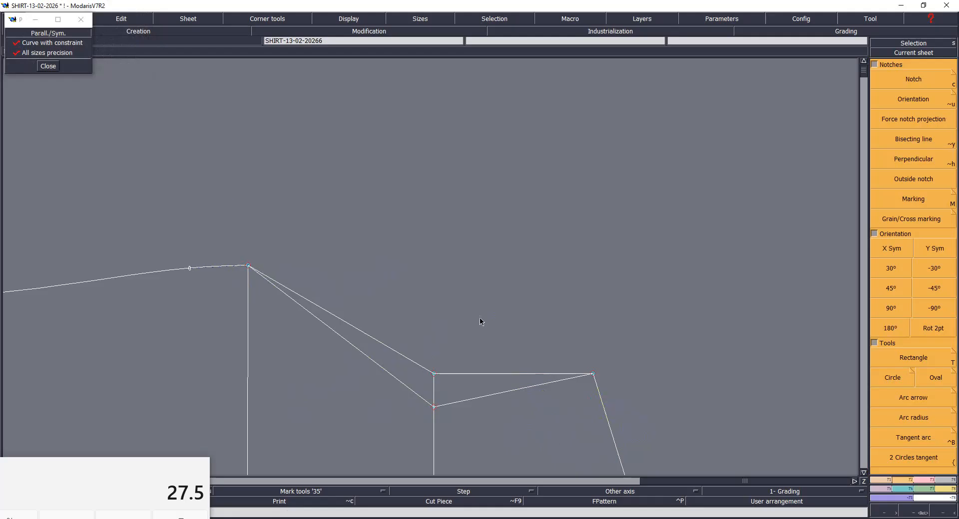
click(189, 269)
click(198, 314)
- Check the side seam and the straight armhole lines up close, and save the model
key(Home)
key(Return)
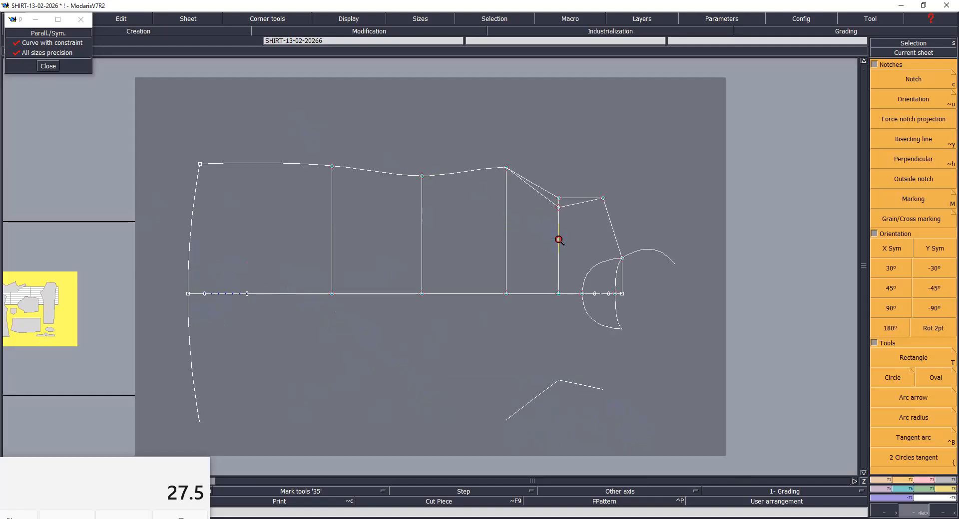
drag(558, 240, 307, 121)
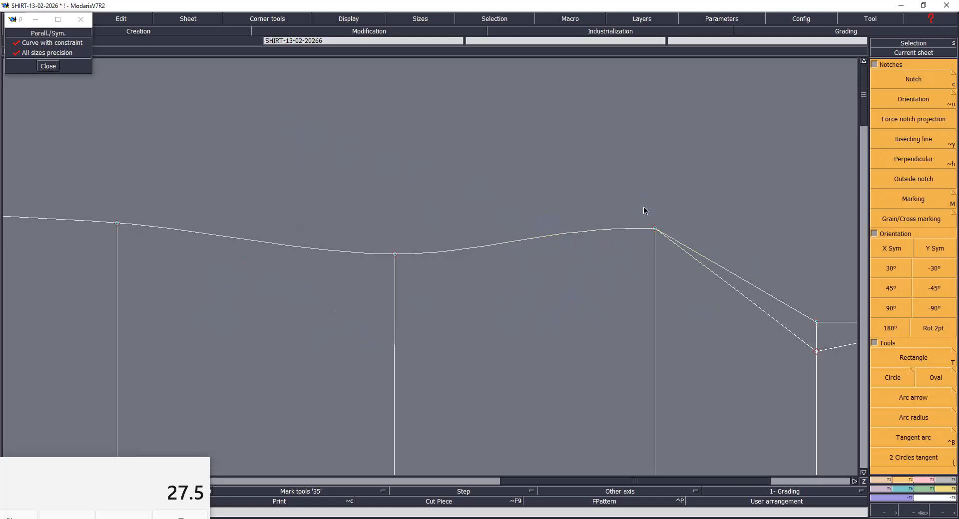
key(Home)
key(Return)
drag(439, 115, 659, 254)
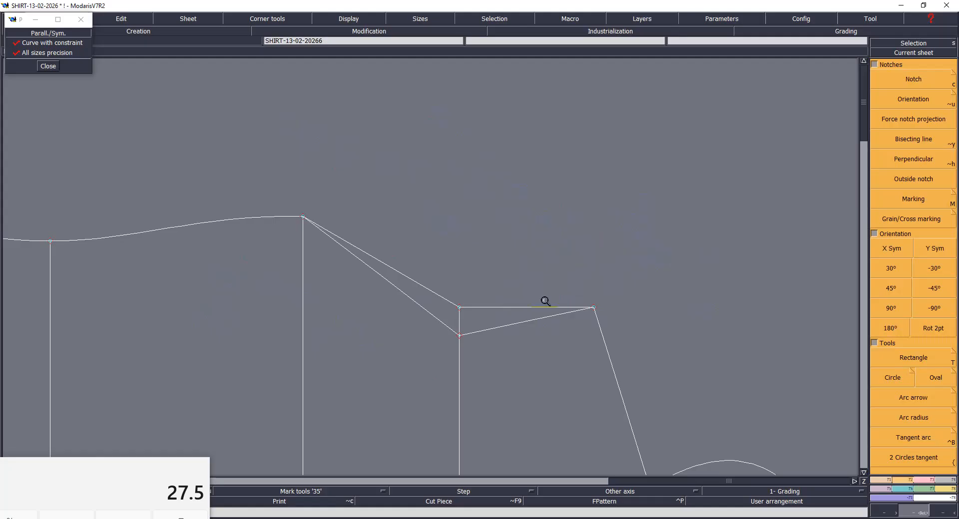
key(ctrl+s)
click(434, 321)
- Mirror the deeper armhole line across the shoulder line and across the side seam's end at the underarm
key(s)
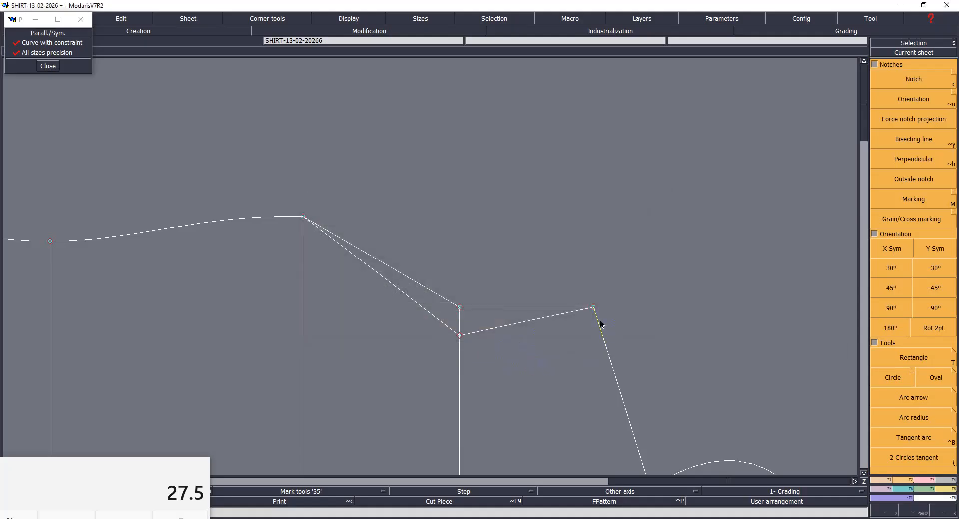
click(613, 379)
click(533, 320)
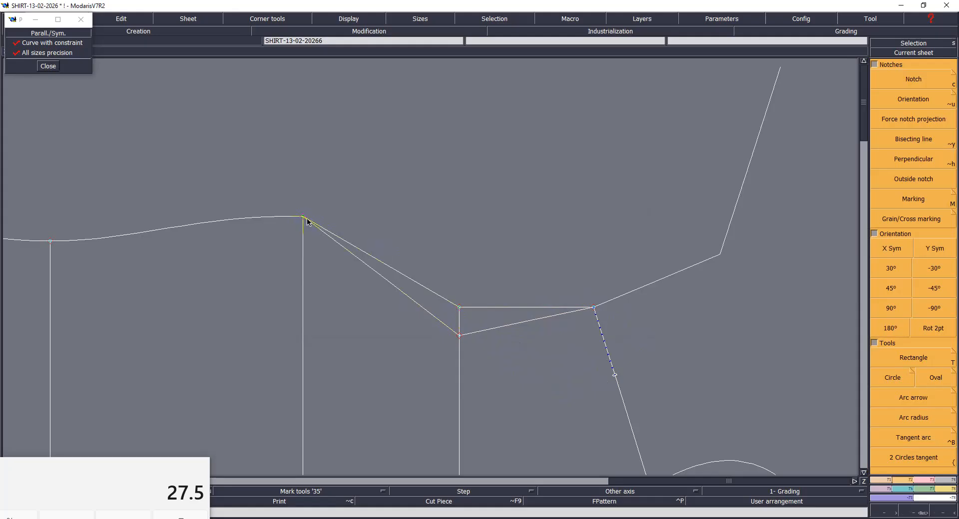
click(279, 264)
click(393, 307)
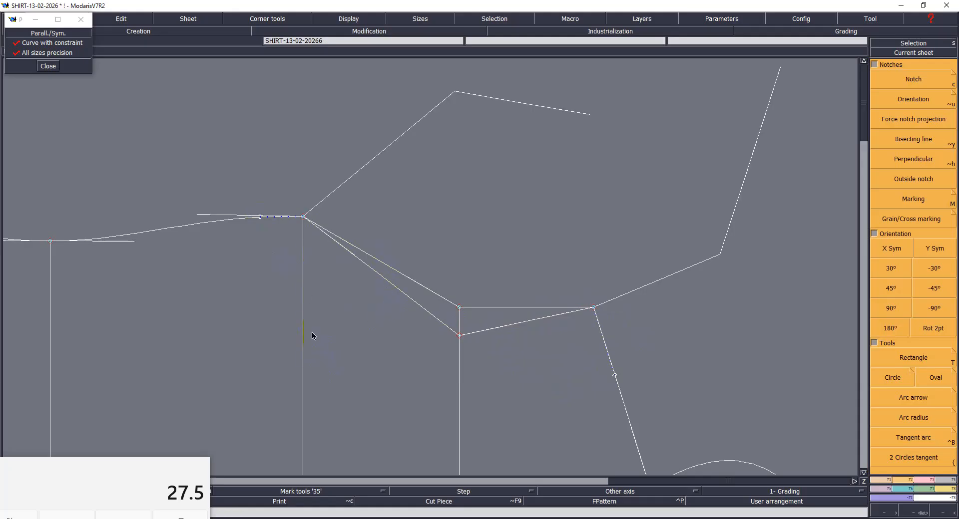
- Shape the deeper armhole into a smooth curve by adjusting its tangents from the underarm through its lowest point to the shoulder
drag(425, 314, 344, 336)
click(352, 255)
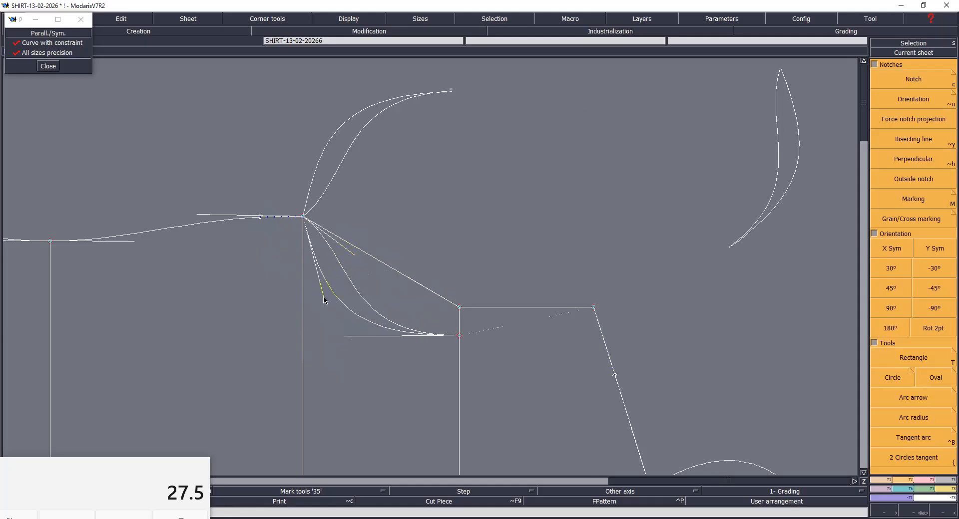
click(307, 295)
click(345, 337)
click(344, 339)
click(500, 328)
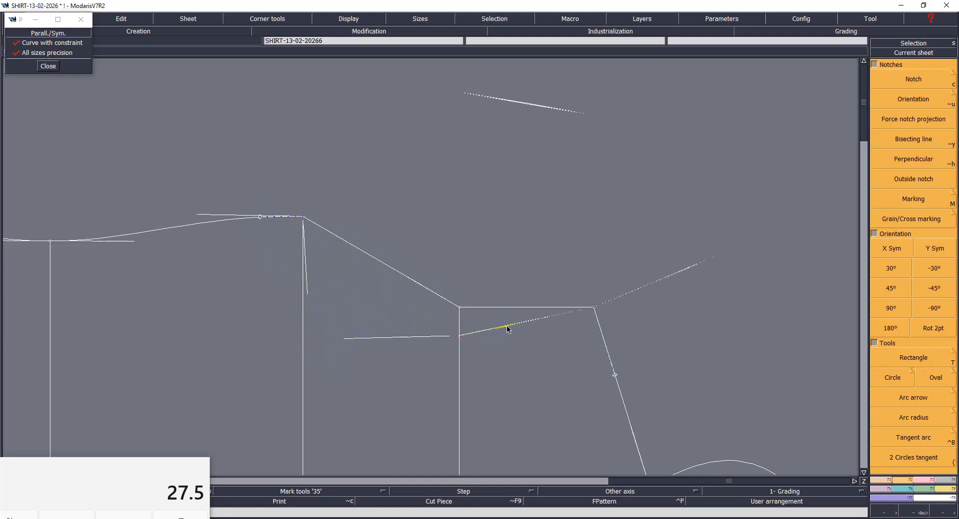
click(514, 327)
click(552, 316)
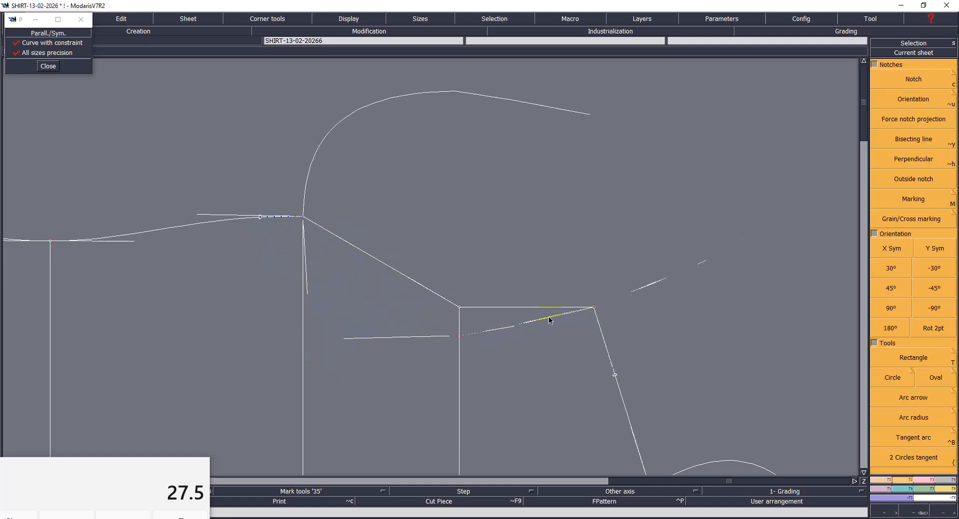
click(546, 320)
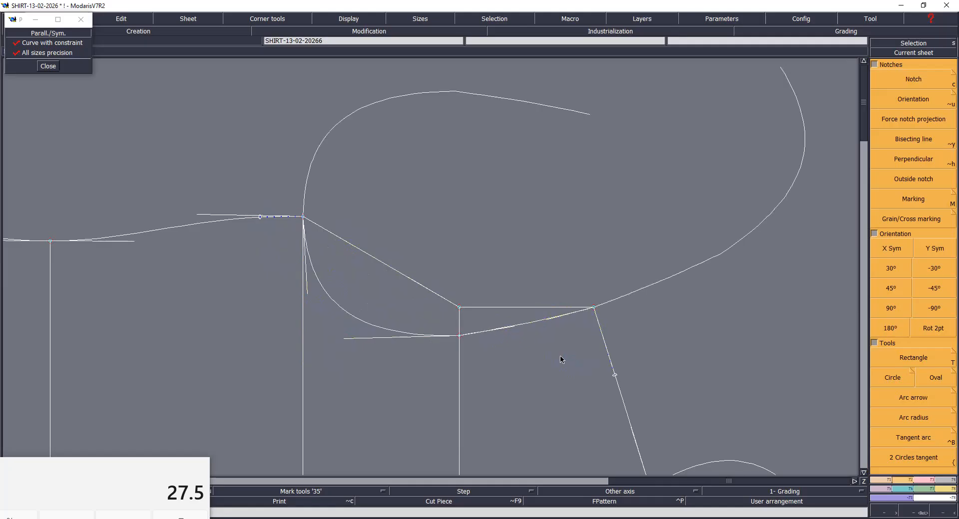
- Move the shoulder point 0.3 cm horizontally away from the chest line, keeping its height
click(594, 307)
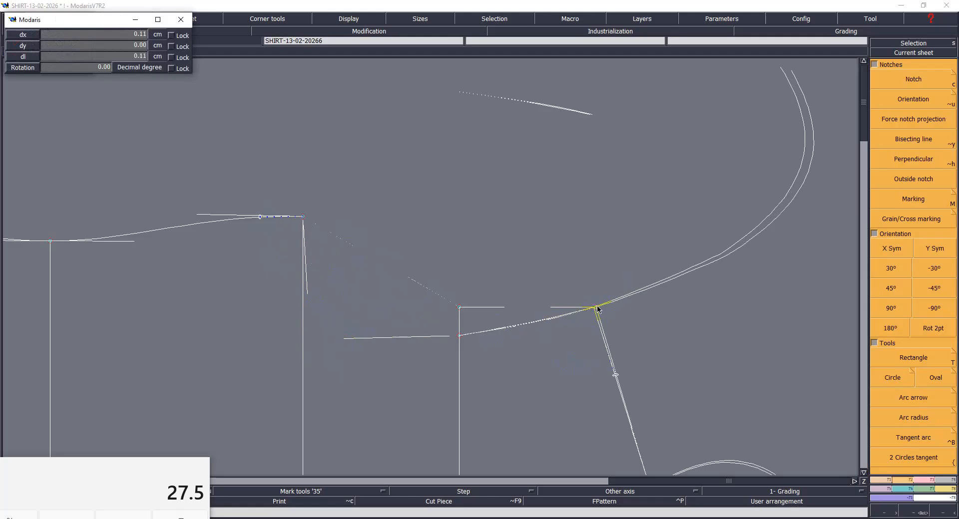
key(Down)
text(.3)
key(Down)
key(Return)
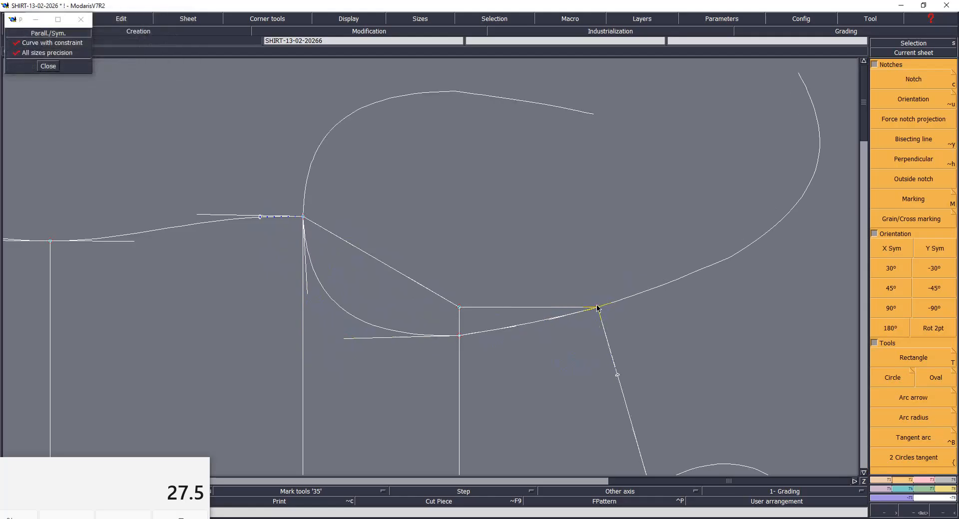
- Bend the shallower armhole into a smooth curve with its tangents, and round the deeper armhole's section toward the shoulder
click(415, 288)
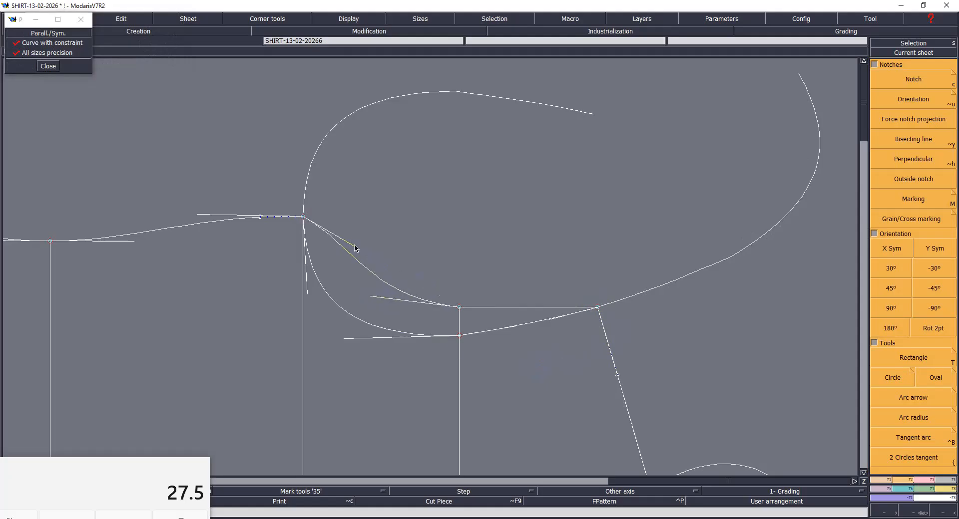
click(358, 299)
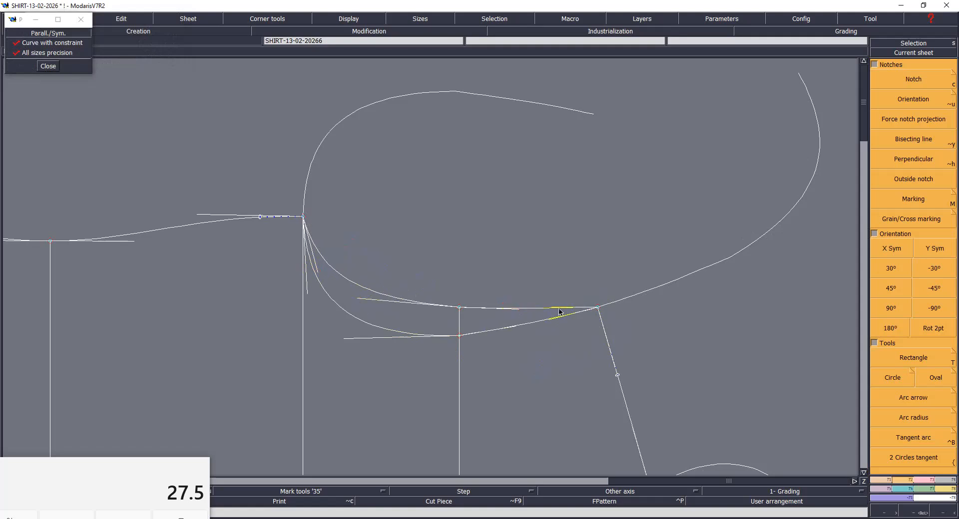
click(518, 311)
click(512, 328)
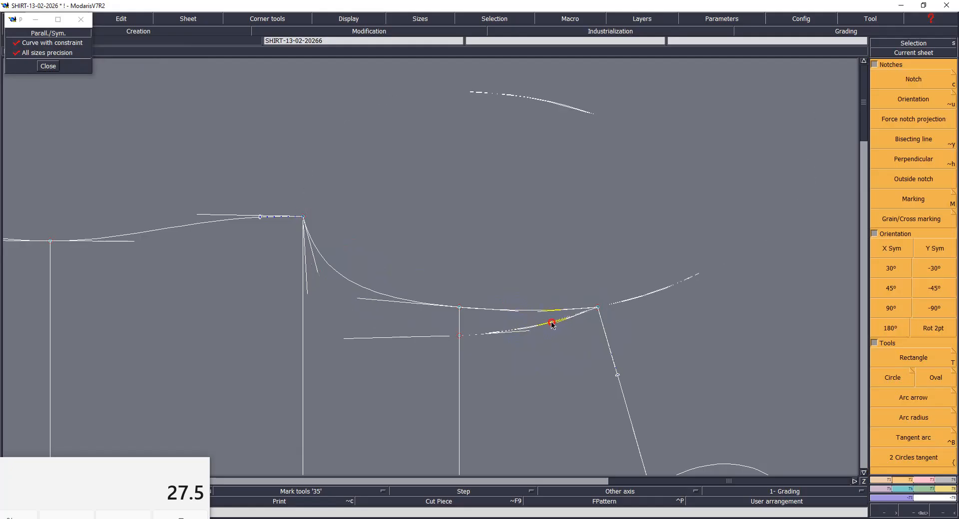
- Shift the shallower armhole's middle point about 0.1 cm toward the centre line, without moving it sideways
click(460, 310)
text(0.30)
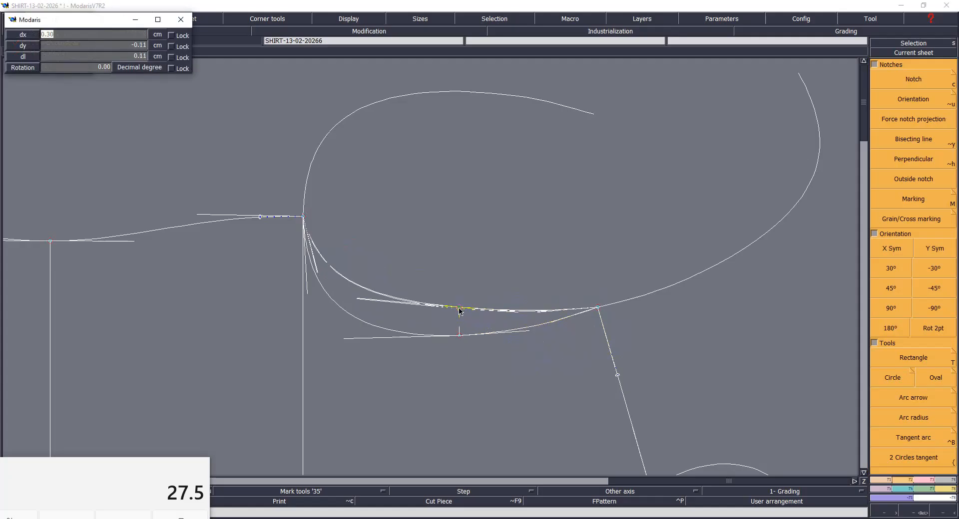
key(Tab)
key(Return)
- Move the shoulder point about 0.1 cm outward from the centre line, with dx 0
click(597, 309)
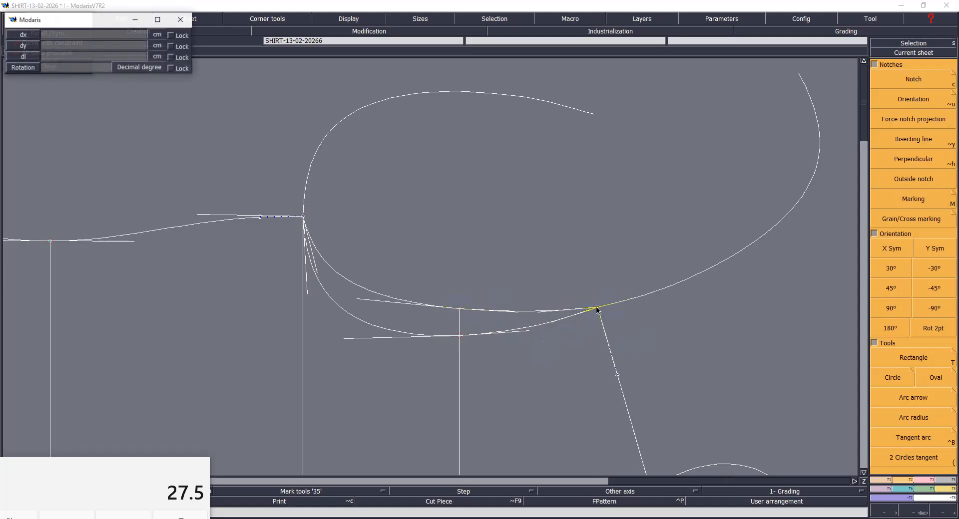
key(Tab)
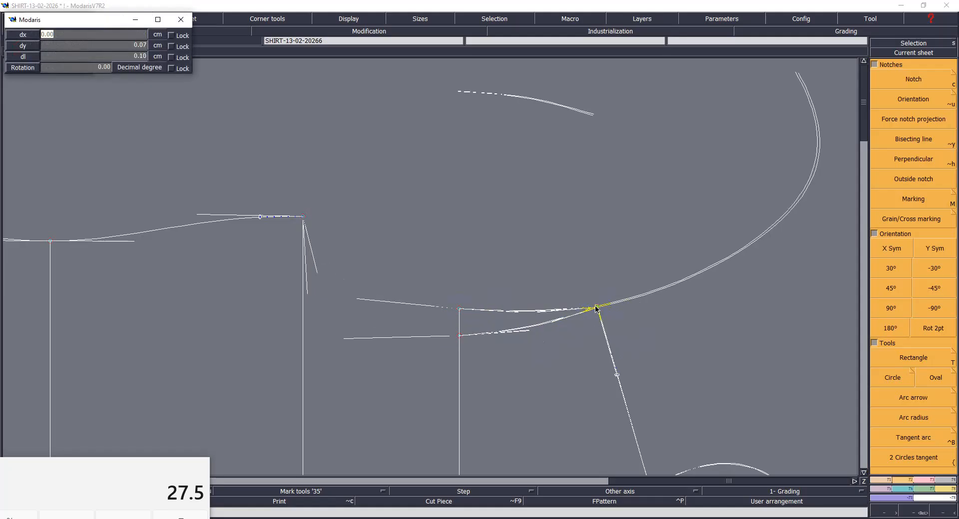
key(Return)
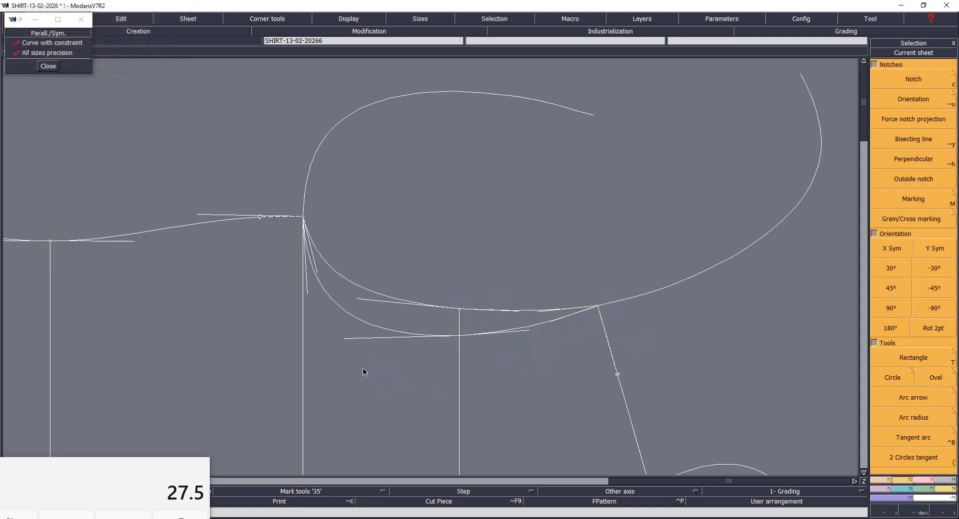
key(Return)
- Round the deeper armhole near the underarm by adjusting its tangents at the underarm and middle points
drag(218, 102, 680, 415)
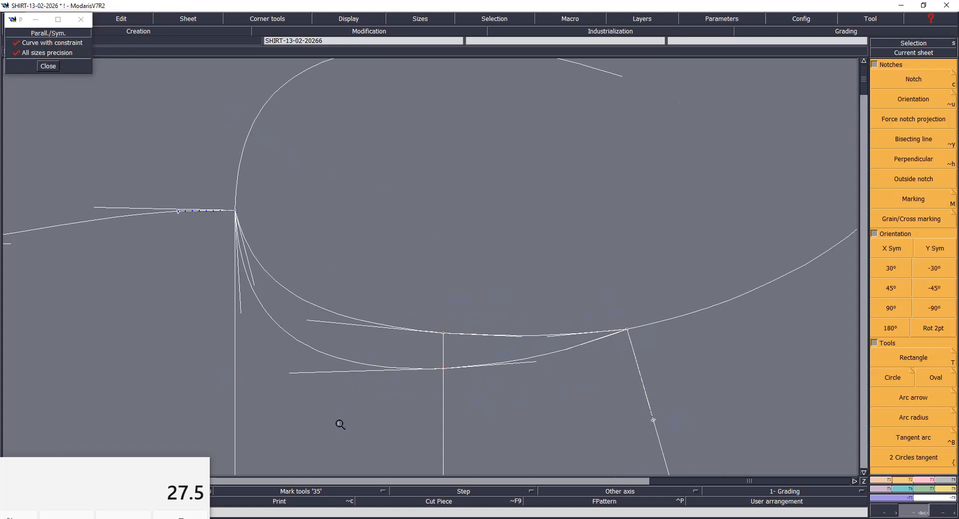
right_click(264, 359)
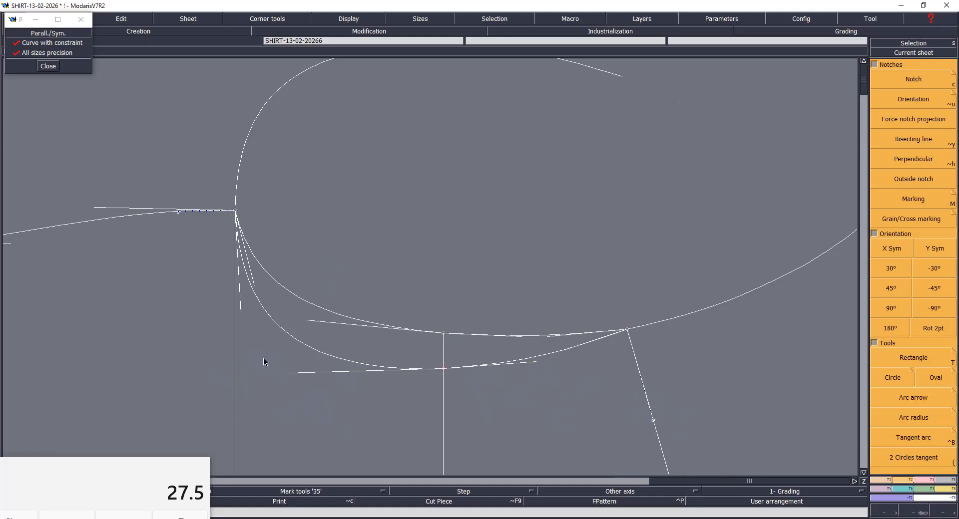
click(236, 391)
drag(241, 316, 233, 313)
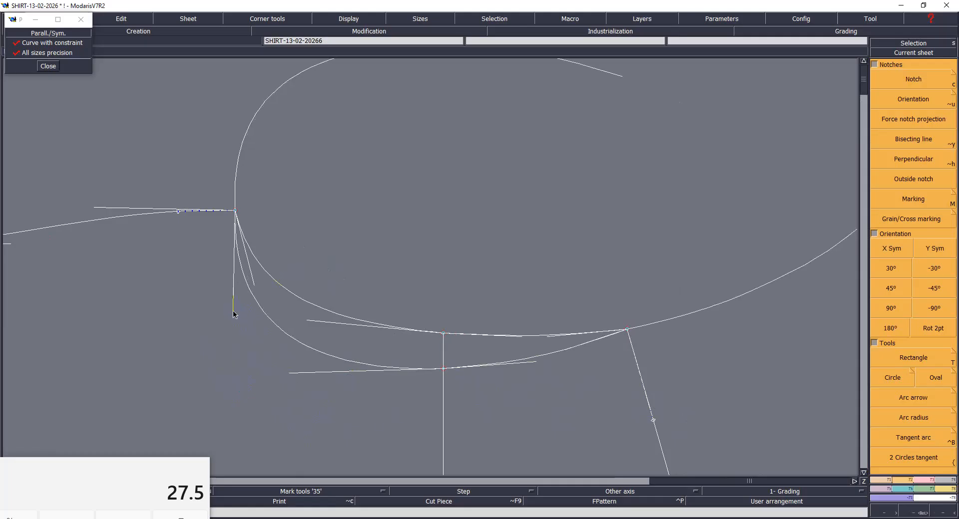
drag(291, 377, 296, 369)
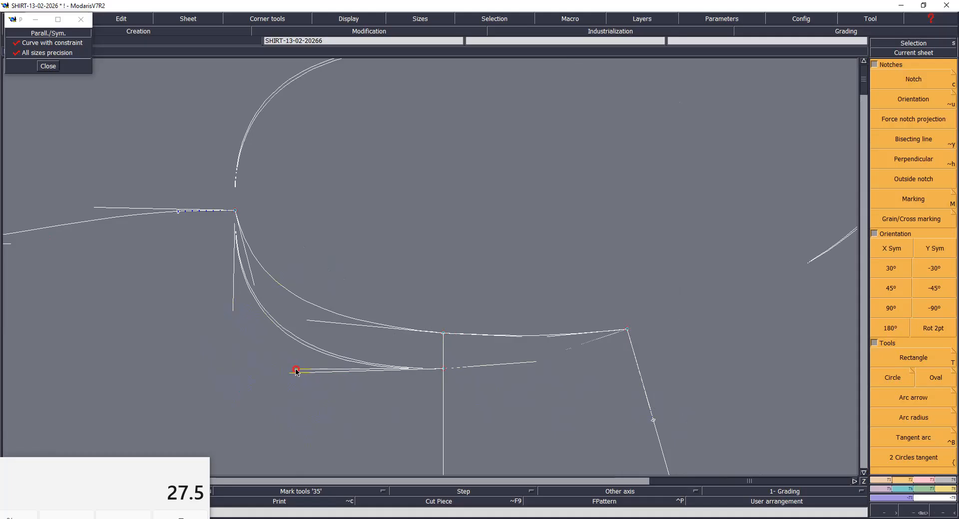
drag(232, 308, 240, 286)
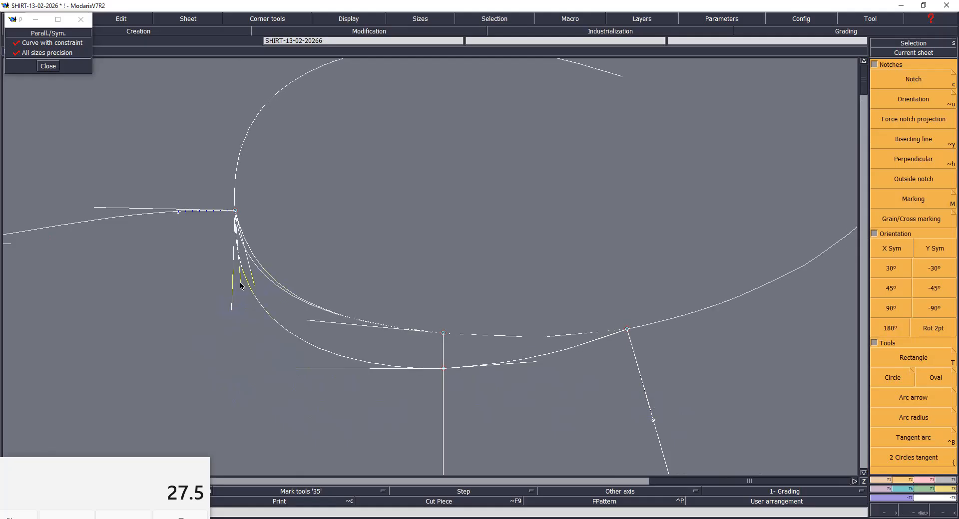
- Reshape the shallower armhole's lower curve by steepening its underarm tangent and slightly lengthening its middle-point tangent
click(241, 283)
click(310, 322)
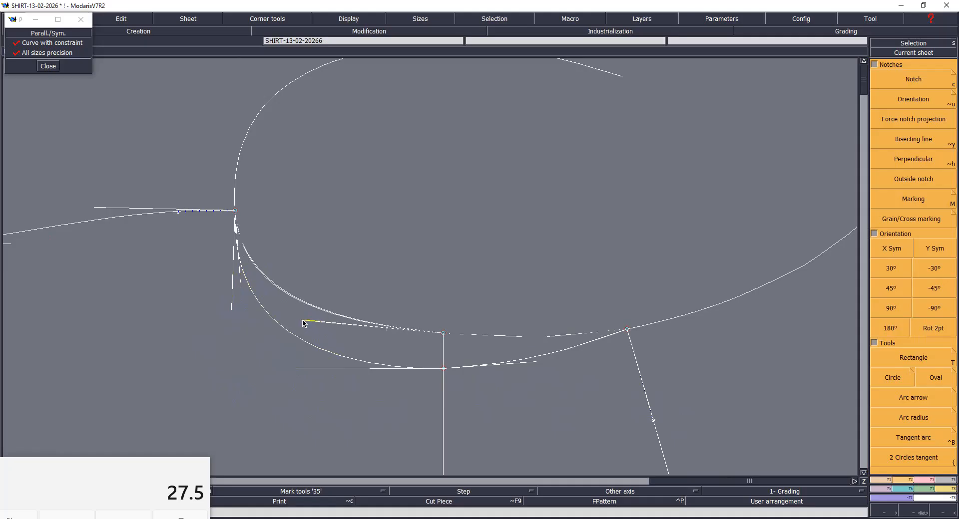
click(300, 322)
- Fine-tune the deeper armhole's tangents at the underarm and on both sides of its middle point, and hide the curve handles
click(300, 369)
click(300, 368)
click(231, 309)
click(232, 308)
click(232, 309)
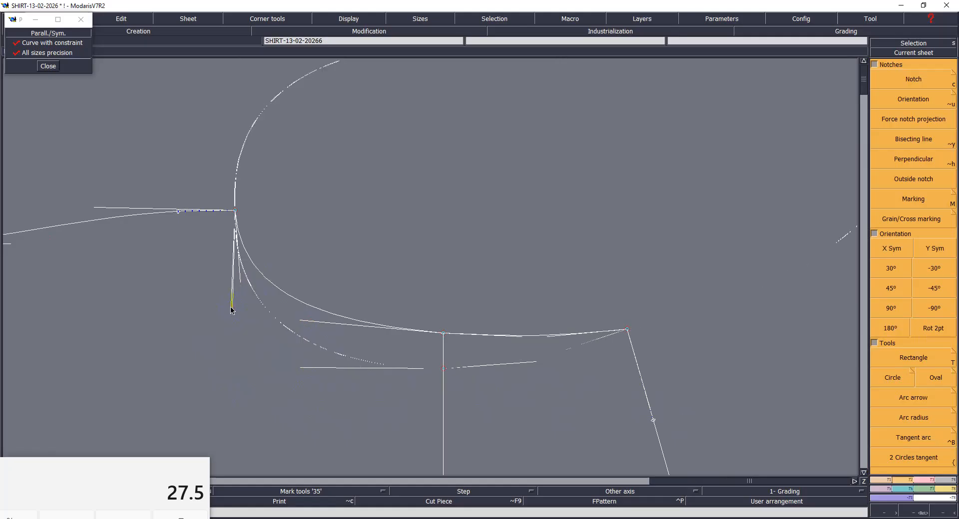
click(231, 309)
click(537, 363)
click(540, 364)
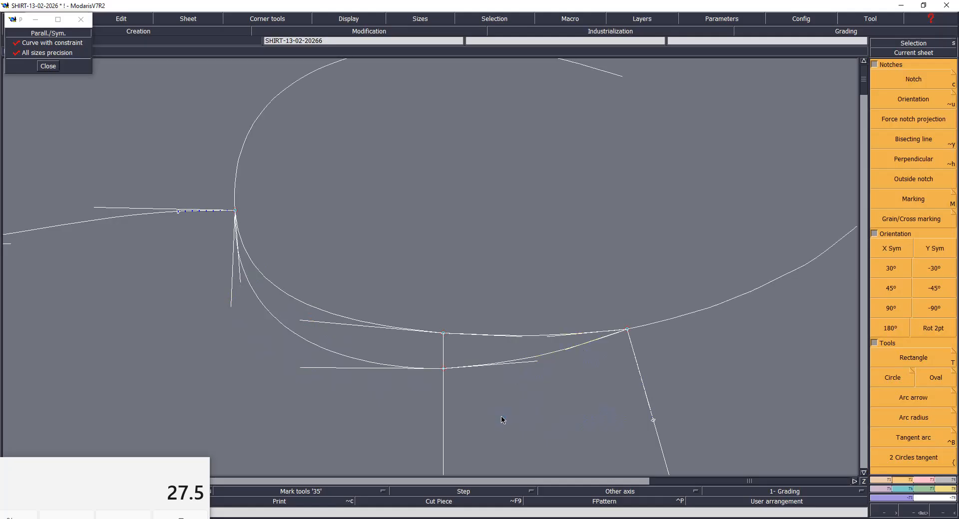
key(s)
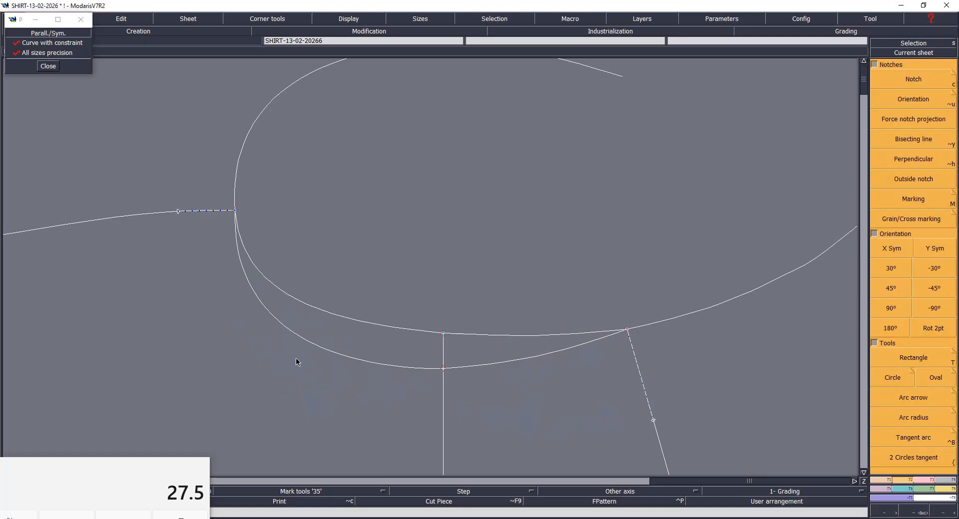
key(Home)
drag(465, 348, 638, 463)
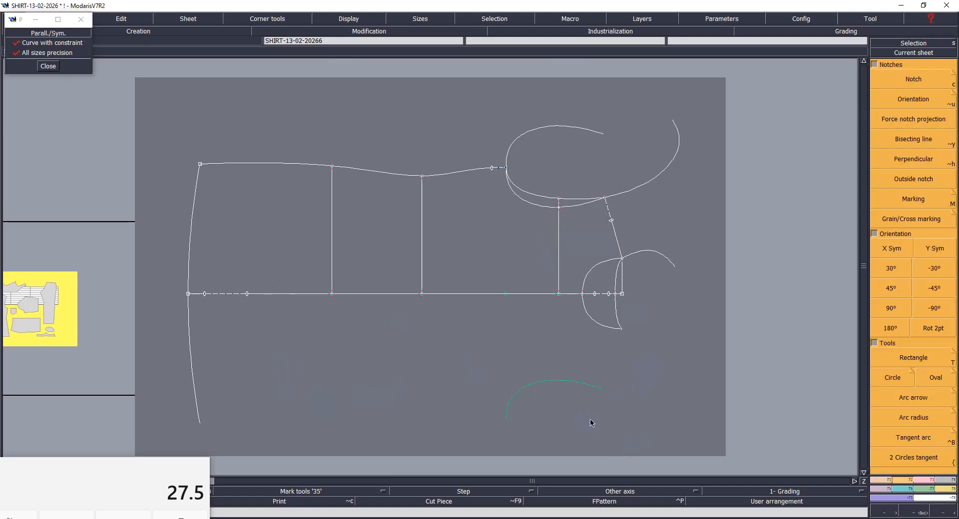
key(Delete)
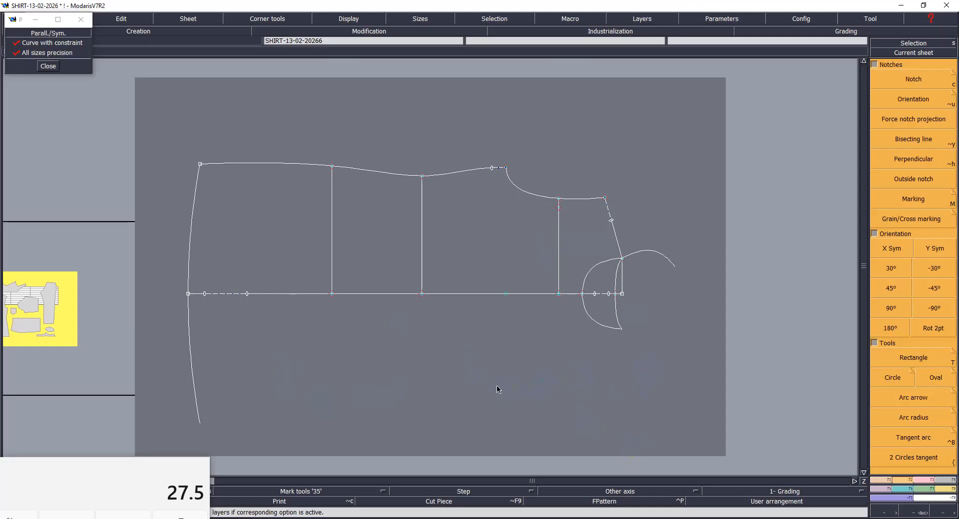
key(ctrl+z)
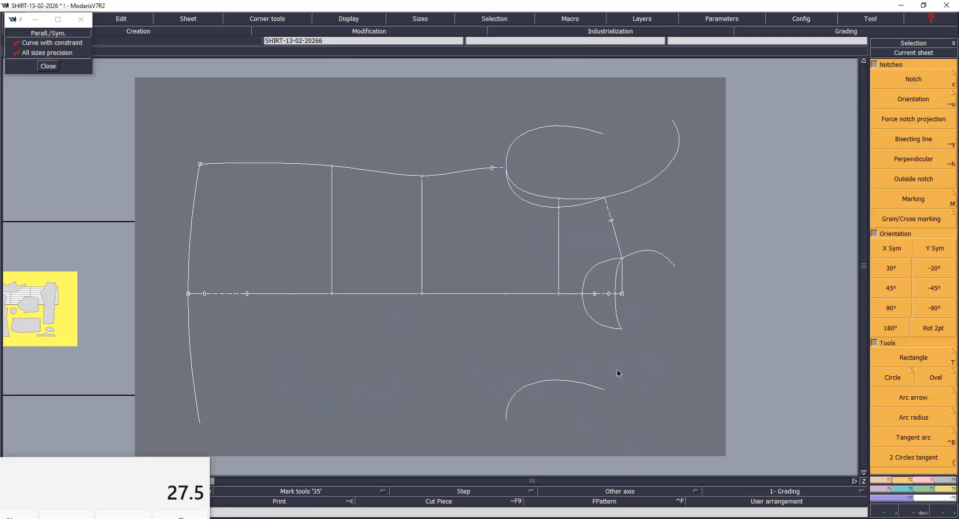
- Delete the detached mirrored armhole curve beyond the centre line and save the model
click(550, 382)
click(503, 367)
key(ctrl+s)
click(409, 327)
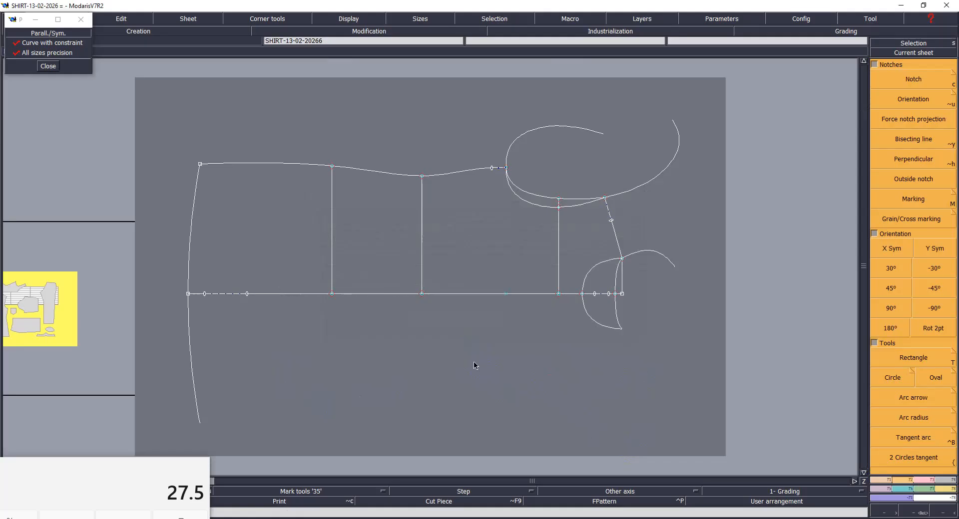
- Rotate the pattern sheet by 90° so the centre line stands upright
click(891, 306)
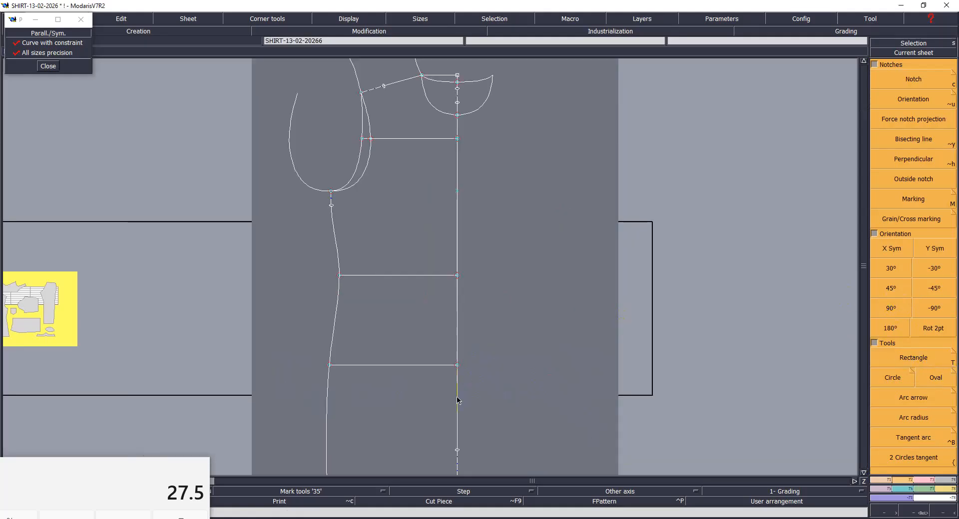
key(Home)
key(Return)
- Refine the shallower armhole's lower curve with its underarm and middle-point tangents
drag(316, 124, 422, 242)
drag(271, 104, 581, 425)
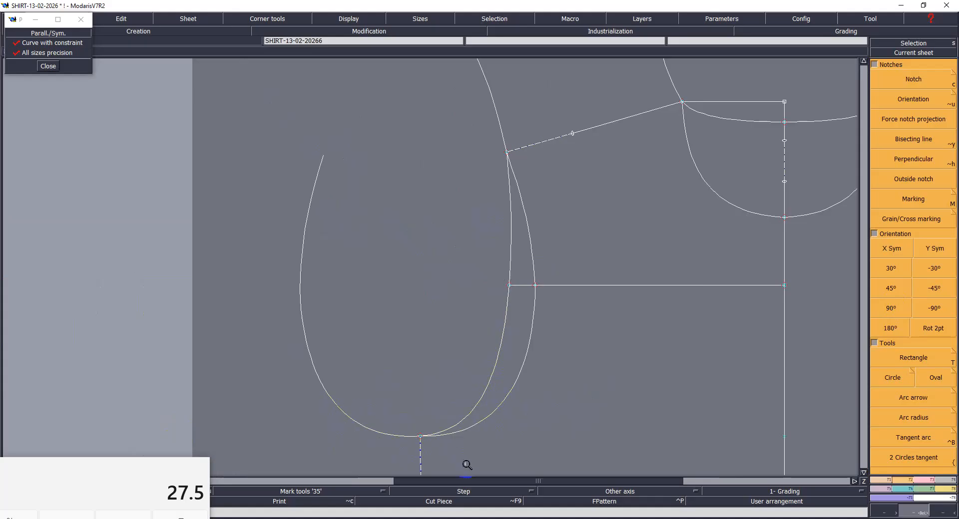
drag(247, 152, 588, 455)
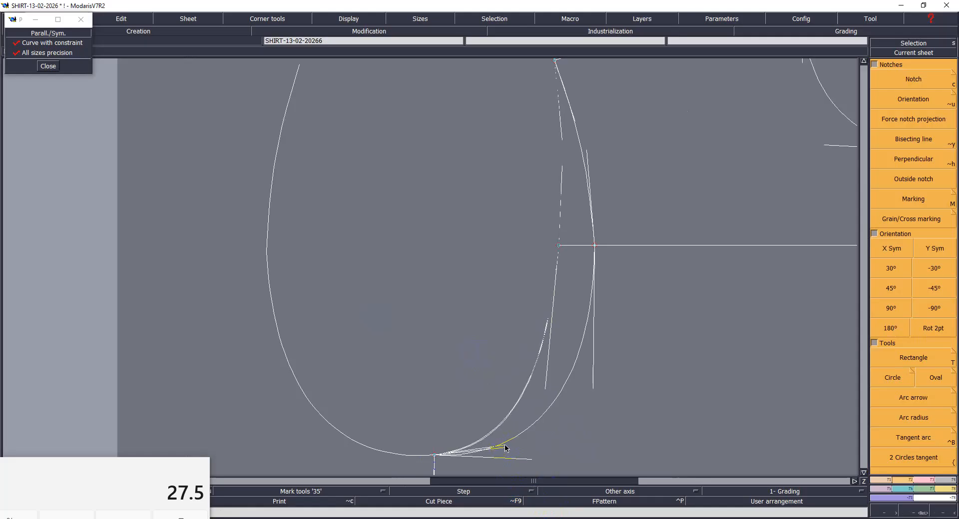
click(542, 389)
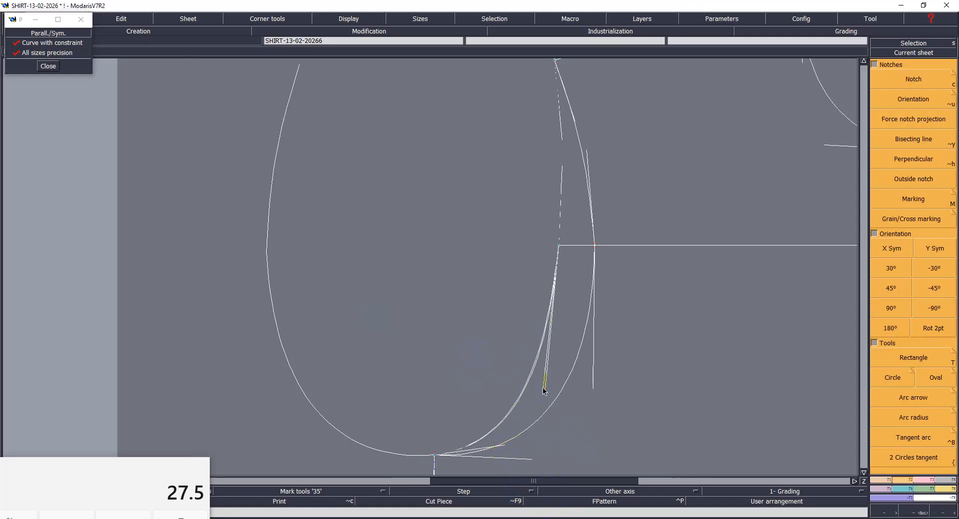
click(548, 390)
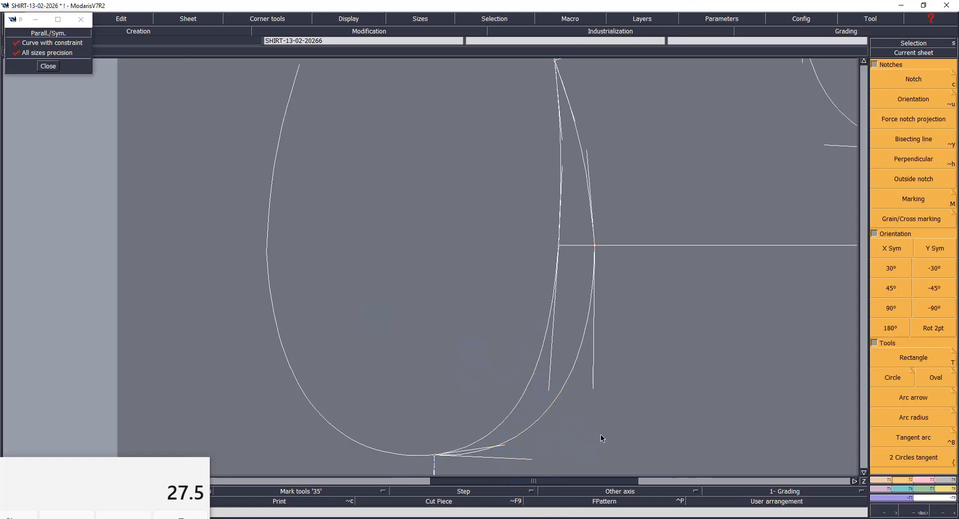
- Refine the deeper armhole by adjusting its tangents at the underarm, on both sides of the middle point and near the shoulder
click(537, 460)
click(593, 388)
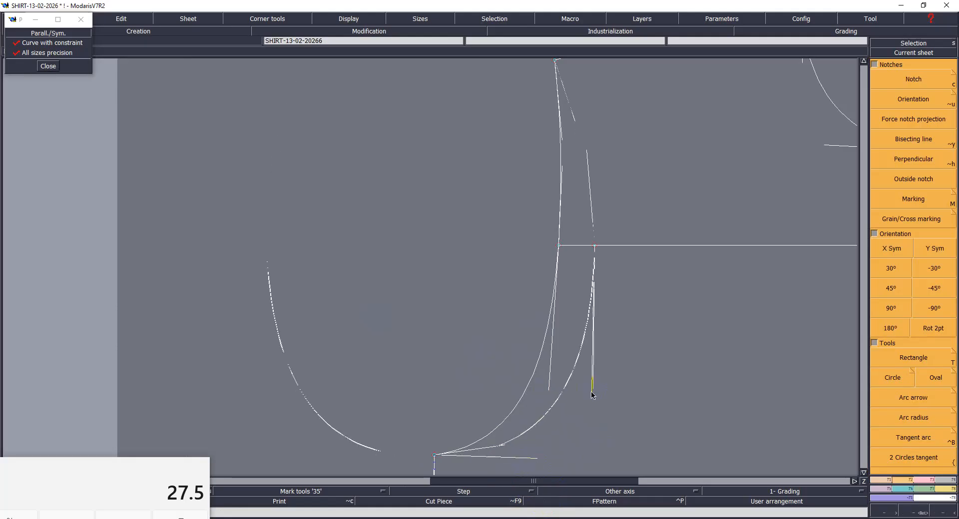
click(591, 399)
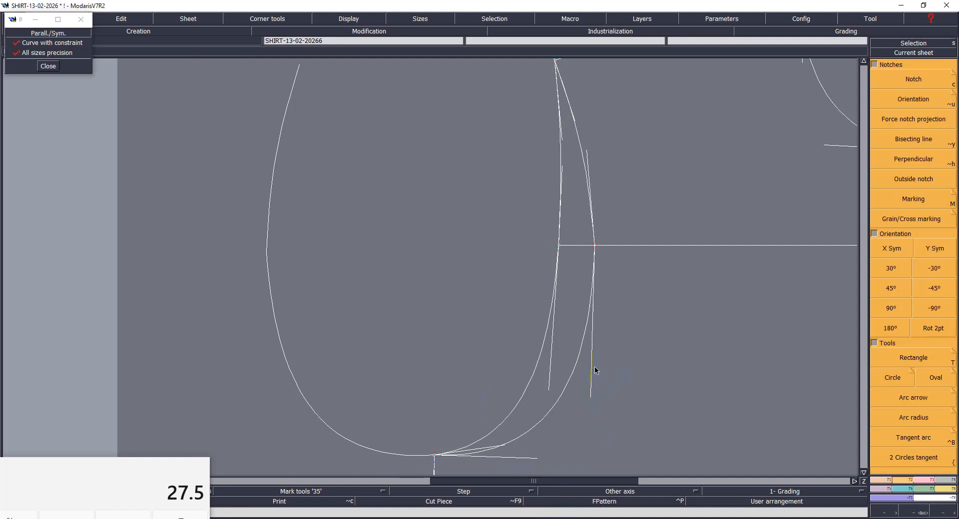
click(588, 152)
click(590, 151)
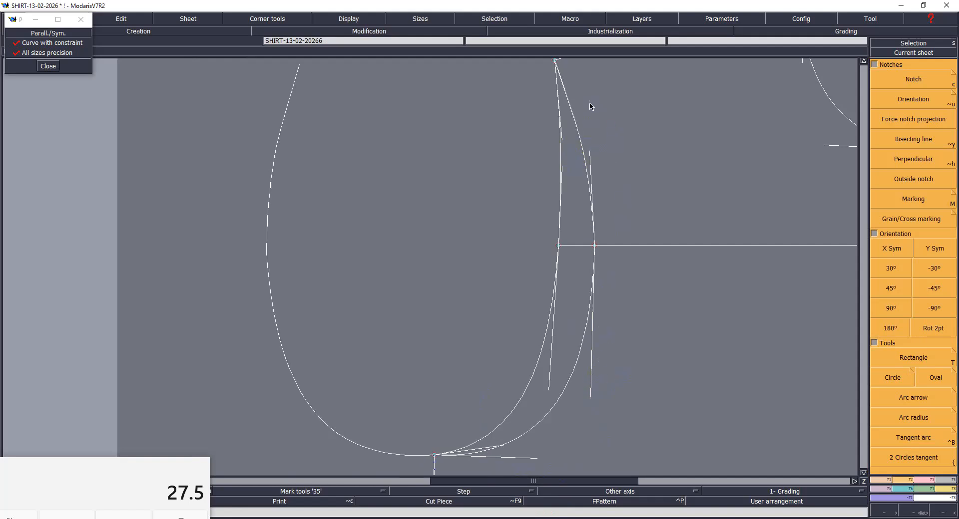
click(566, 92)
click(566, 93)
- Save the model with the refined armhole curves
key(Home)
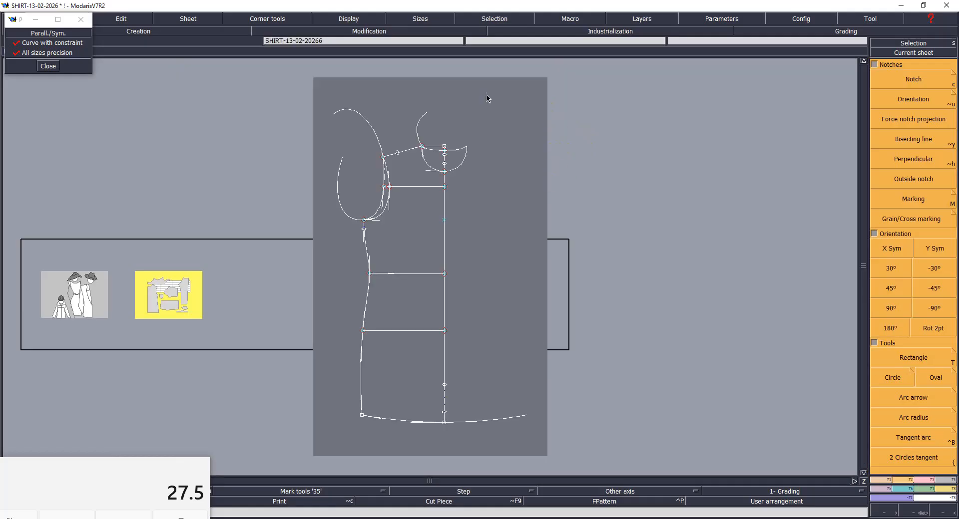
key(Return)
drag(335, 114, 415, 226)
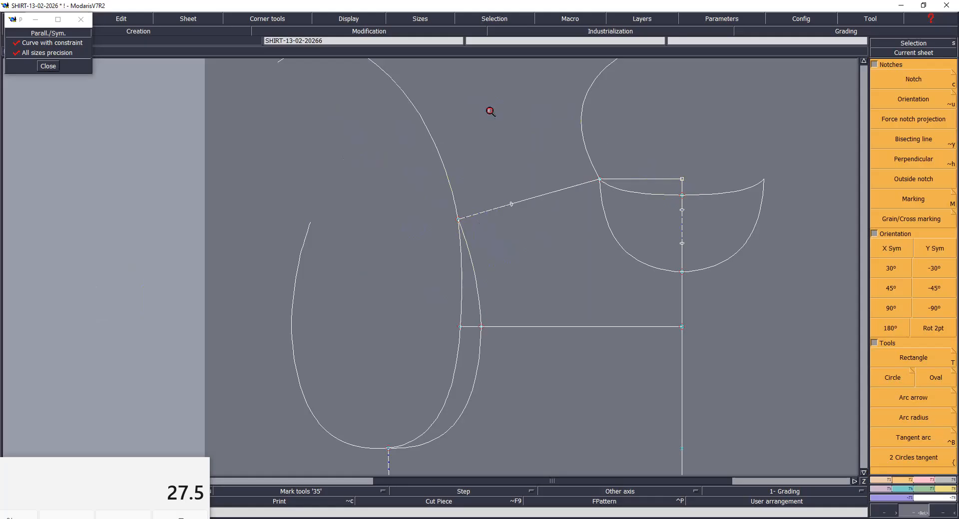
drag(813, 307, 813, 308)
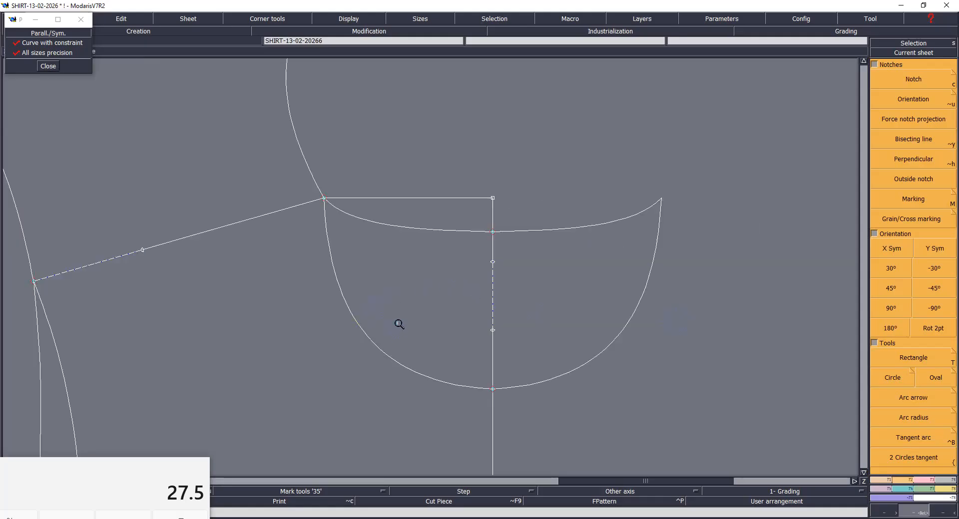
key(ctrl+s)
click(427, 324)
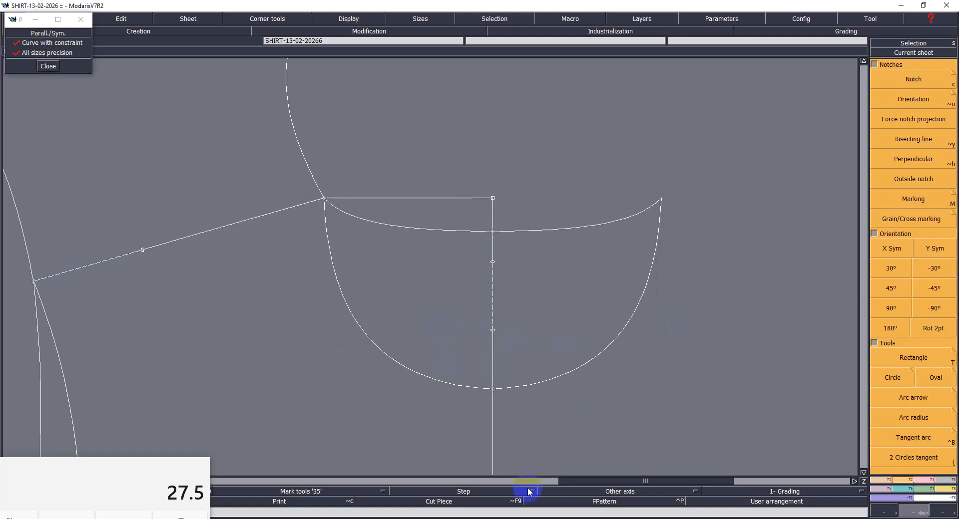
- Switch to the calculator and add 0.8 to 40.5
key(Escape)
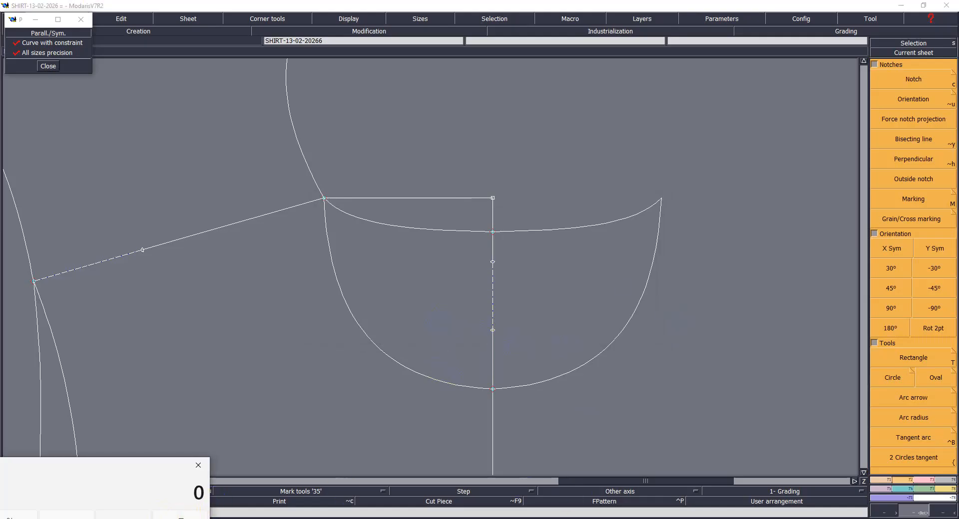
text(40.5)
key(Escape)
text(0.8)
key(Return)
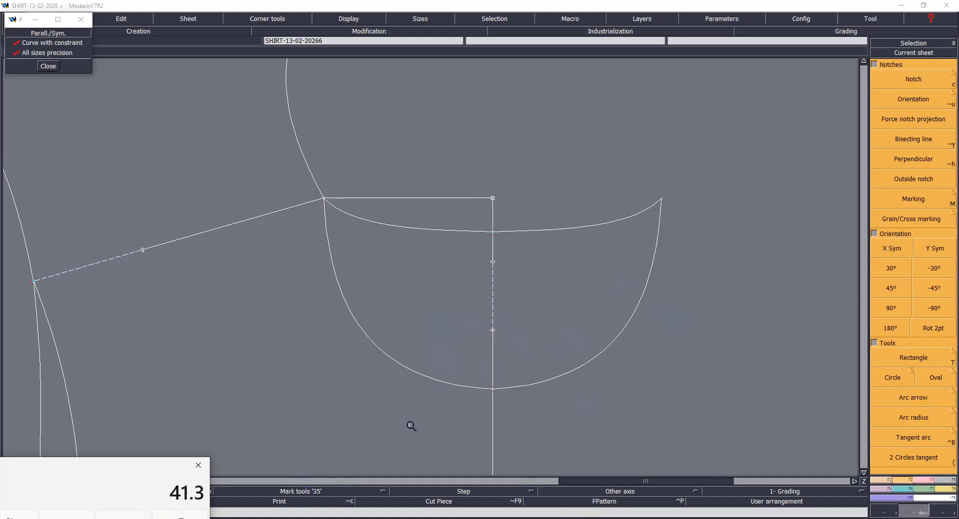
- Measure the shallow and deep neckline curves between the centre line and the neck-shoulder point, taking each in both directions
click(532, 311)
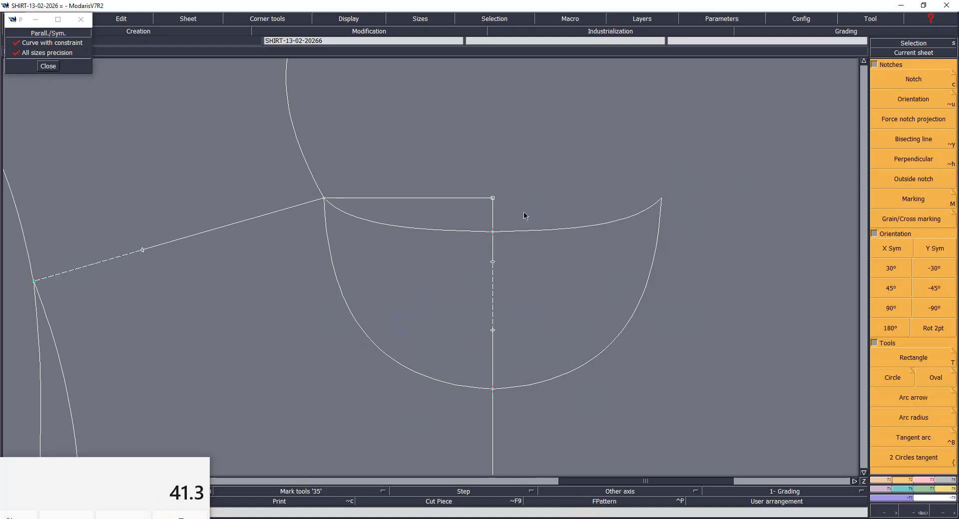
click(491, 233)
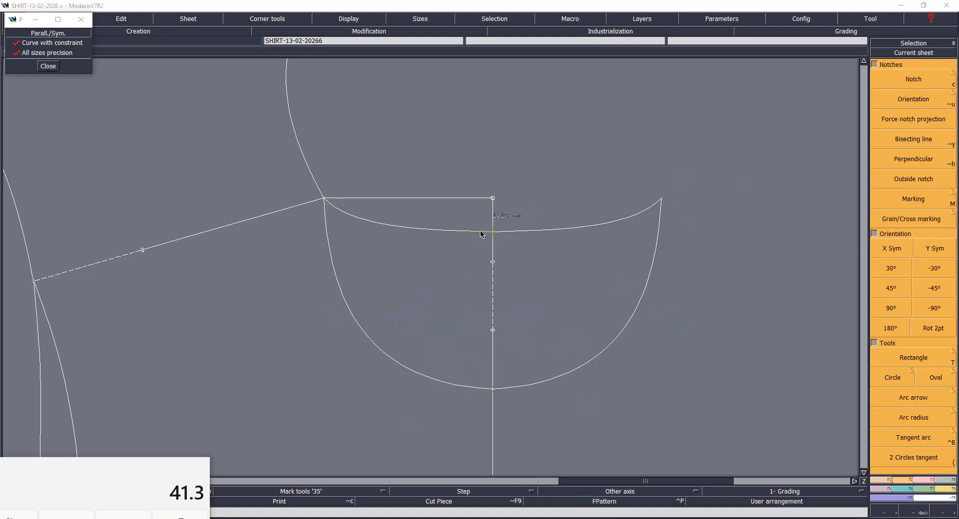
click(323, 200)
click(324, 200)
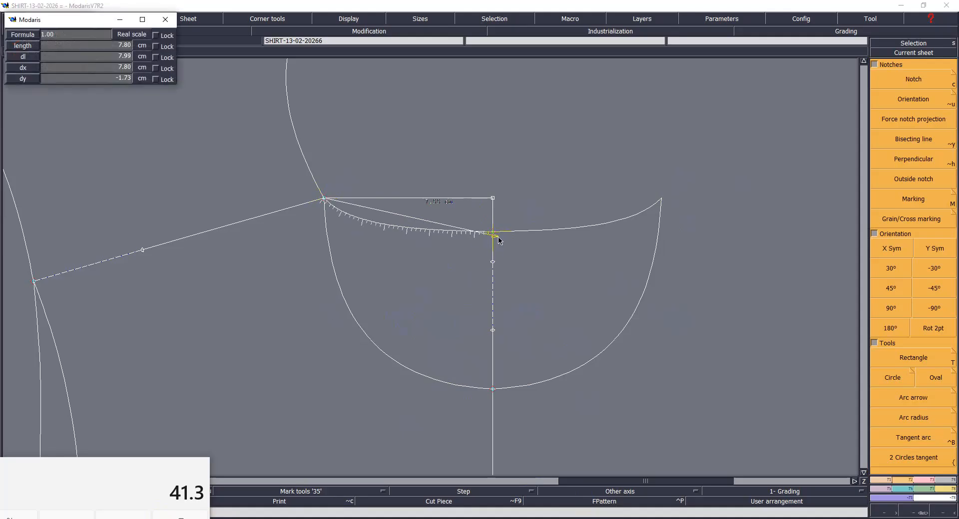
click(493, 232)
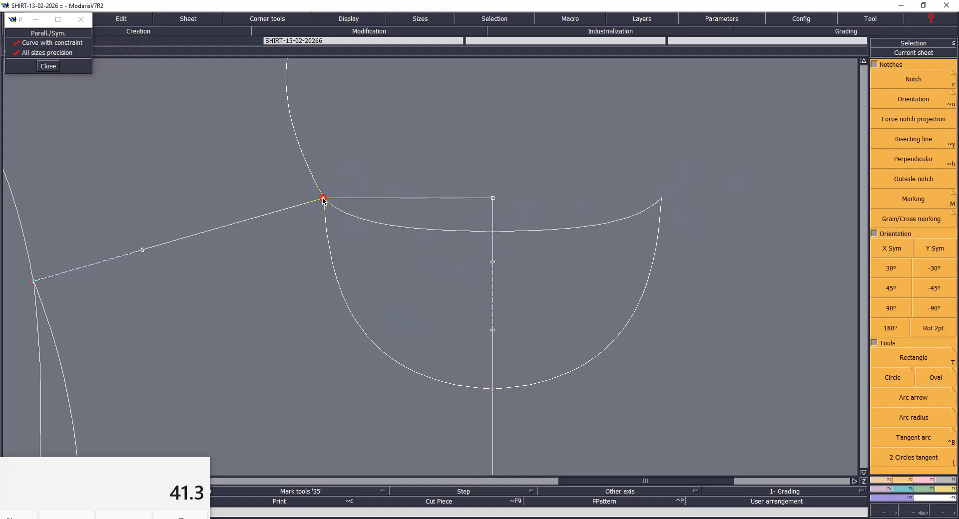
click(323, 199)
click(492, 389)
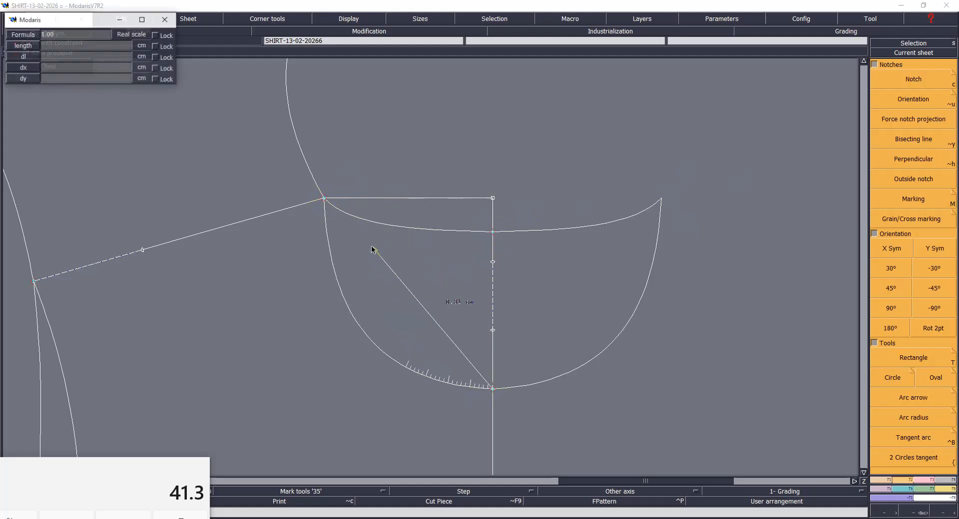
click(323, 199)
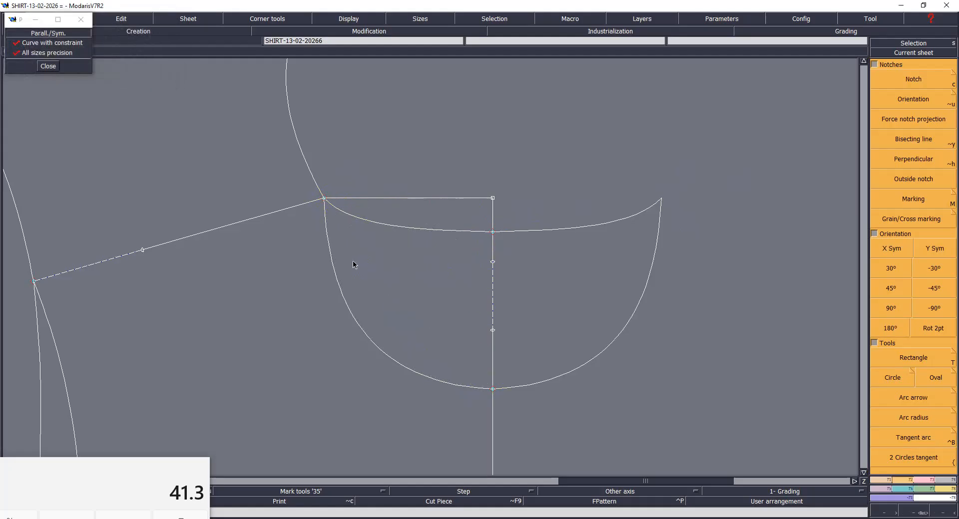
- Cumulate the four neckline curve measurements in the measurement chart to get the total neckline length
key(ctrl+f)
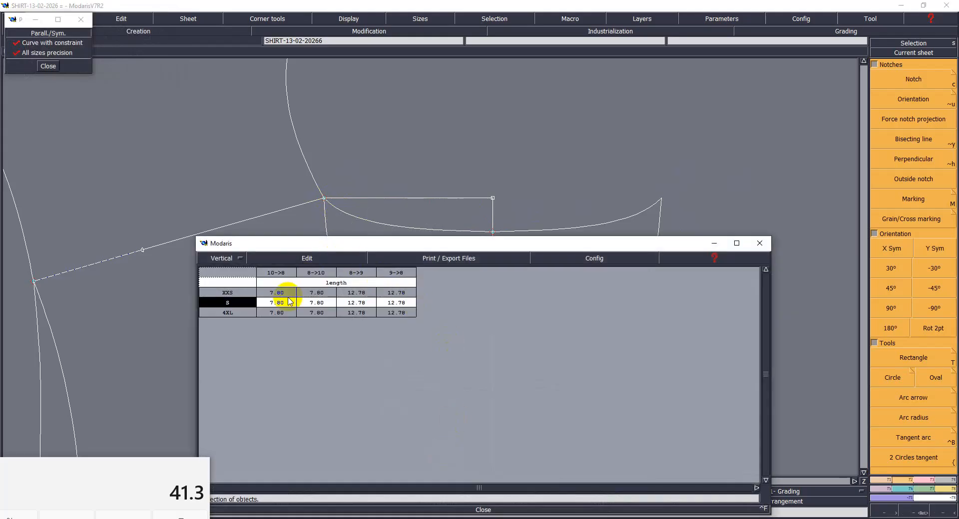
click(307, 258)
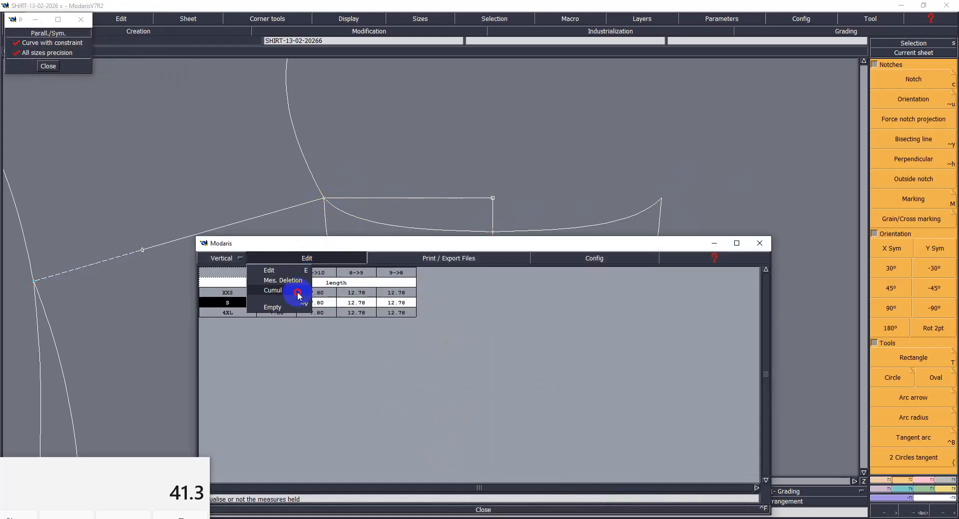
click(298, 291)
drag(446, 245, 493, 414)
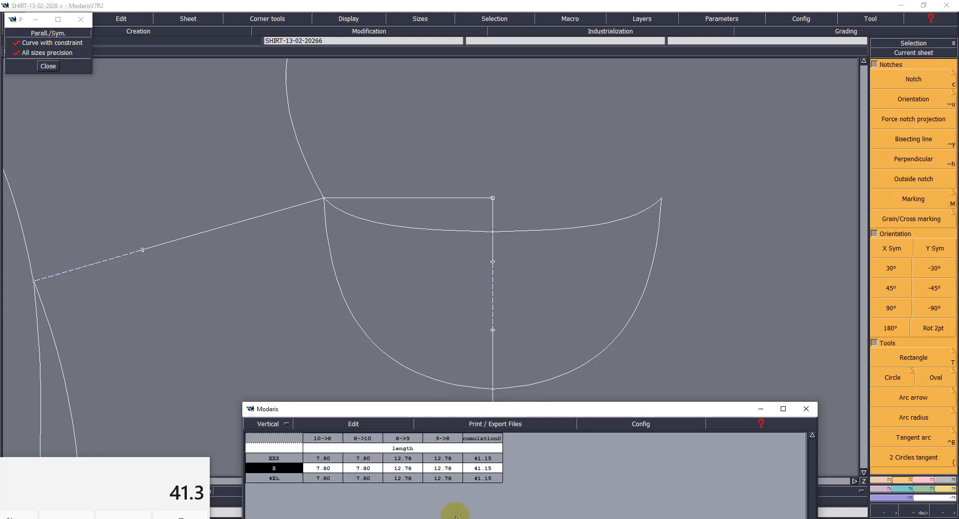
click(759, 410)
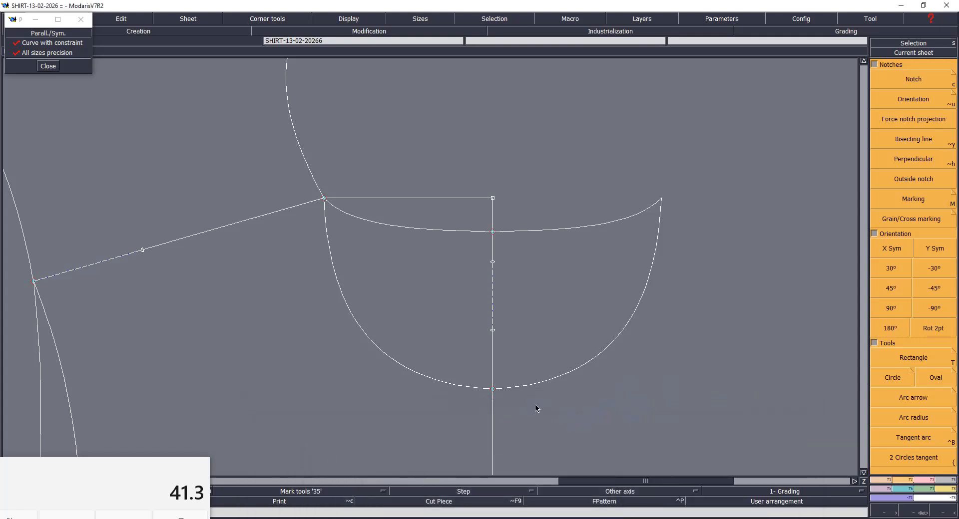
- Measure the neck drop along the centre line from the deep neckline's lowest point to the neck-level point
click(493, 391)
click(492, 198)
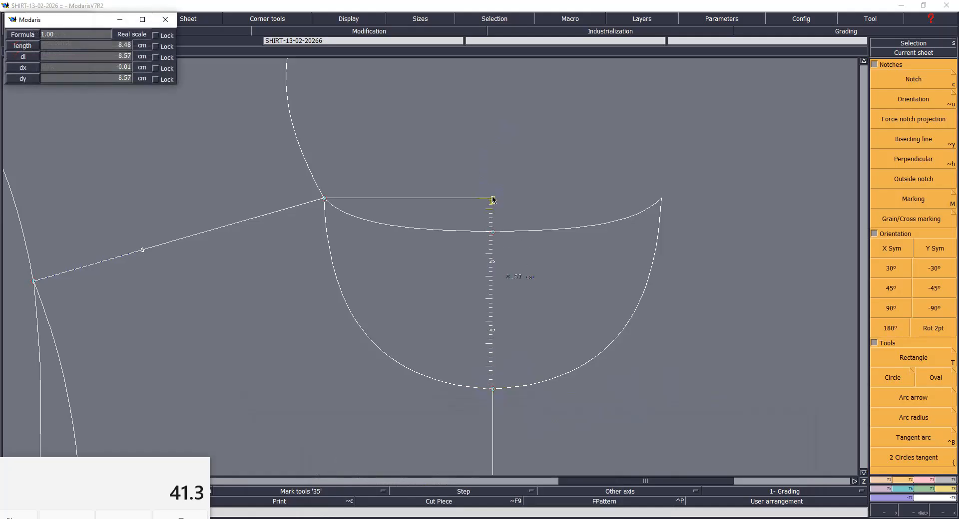
click(493, 199)
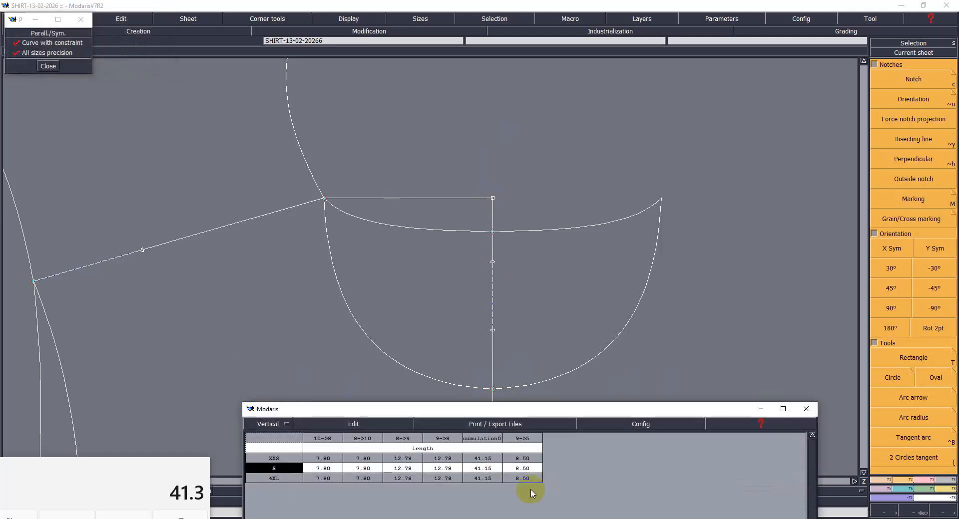
click(761, 410)
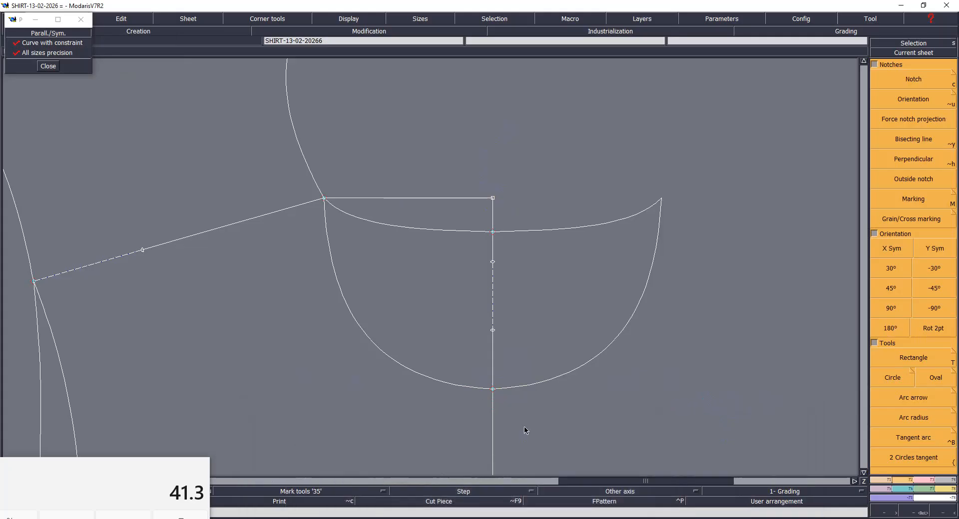
- Move the deep neckline's centre point by dx 0 and dy -0.2 cm
click(492, 390)
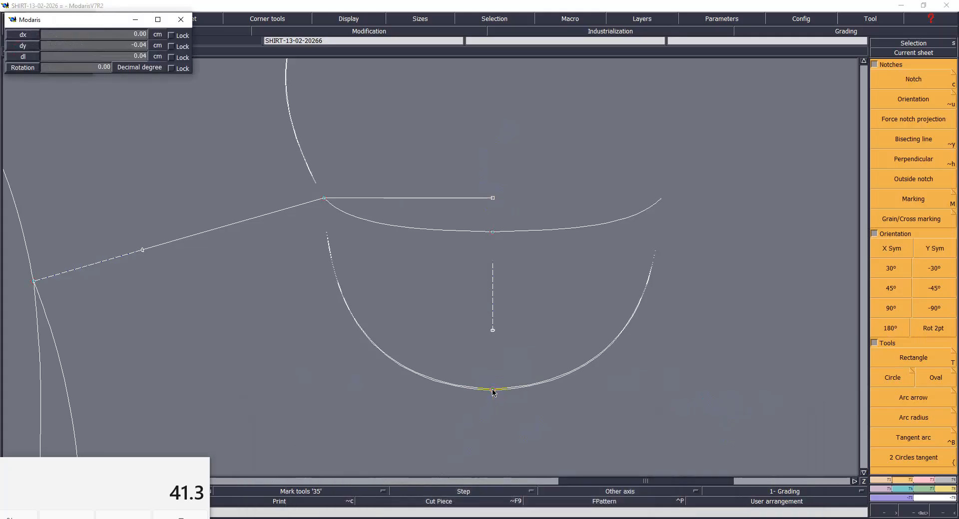
text(0)
key(Down)
text(-.2)
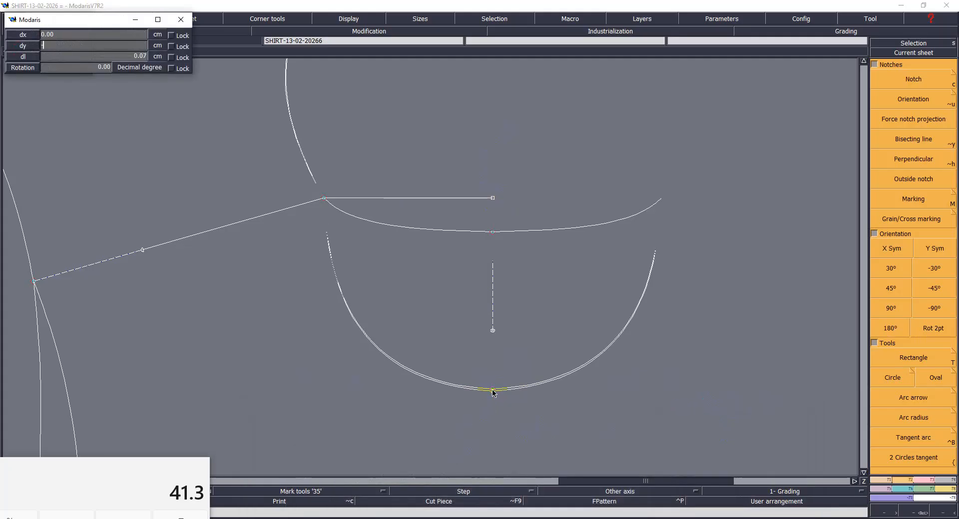
key(Return)
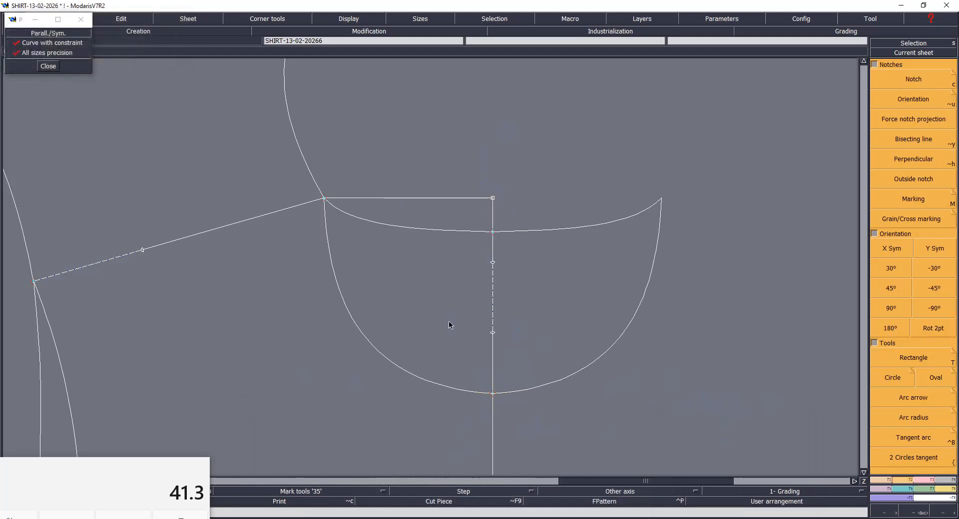
- Remeasure the deep neckline curve from the neck-shoulder point to the centre line and check the cumulated neckline length
click(323, 199)
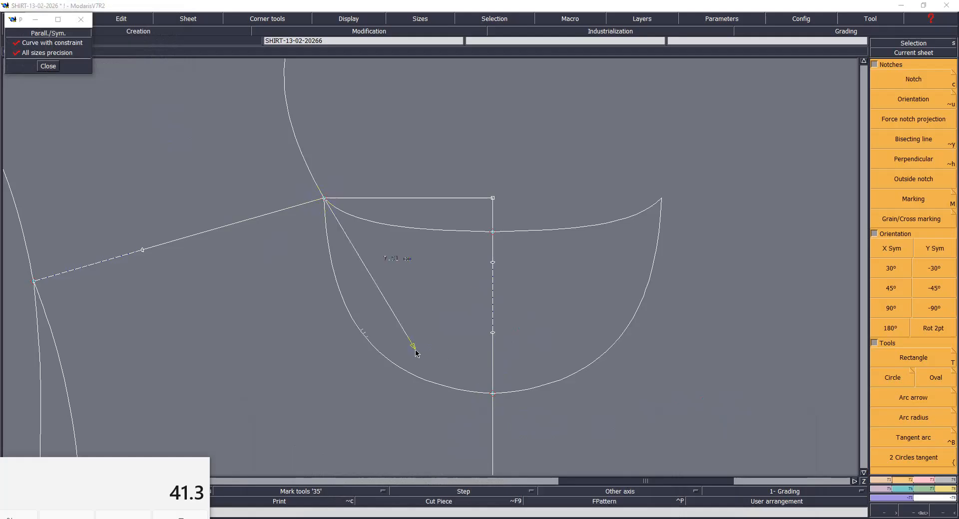
click(493, 394)
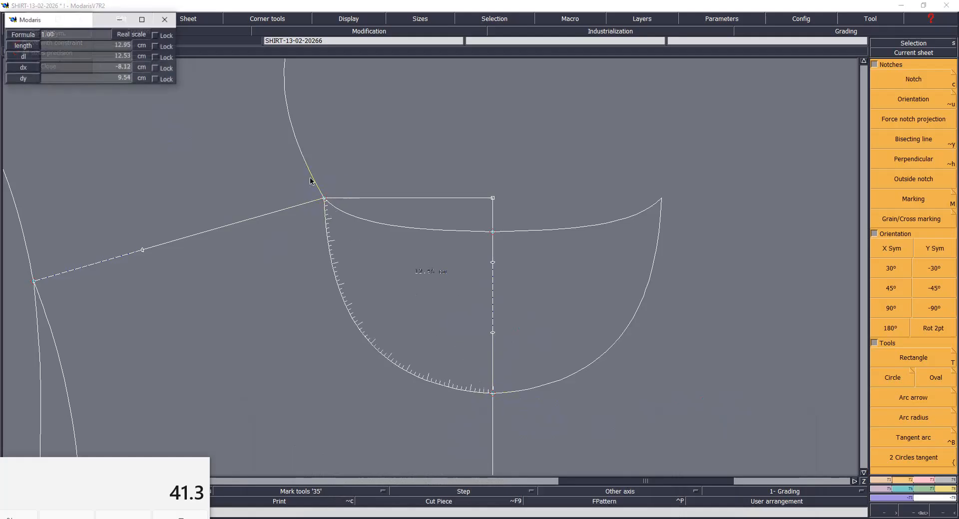
click(324, 199)
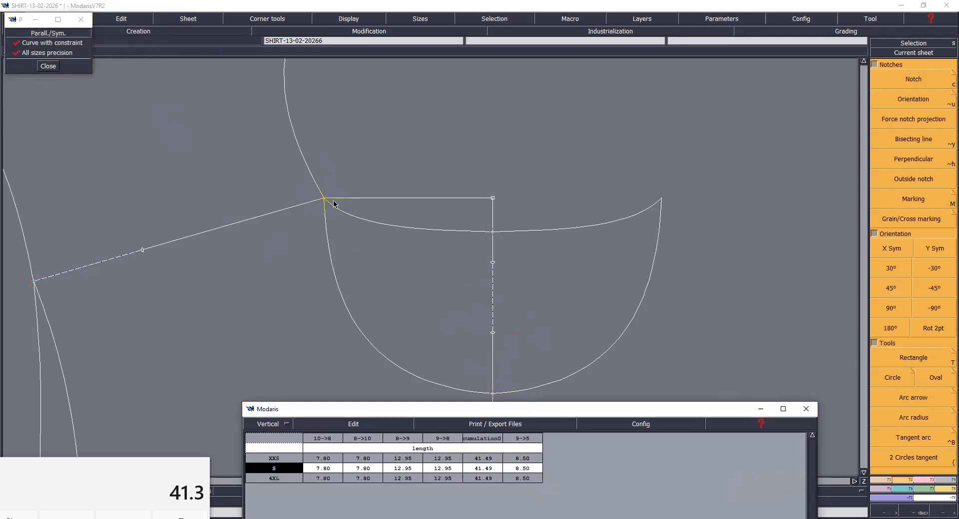
click(761, 409)
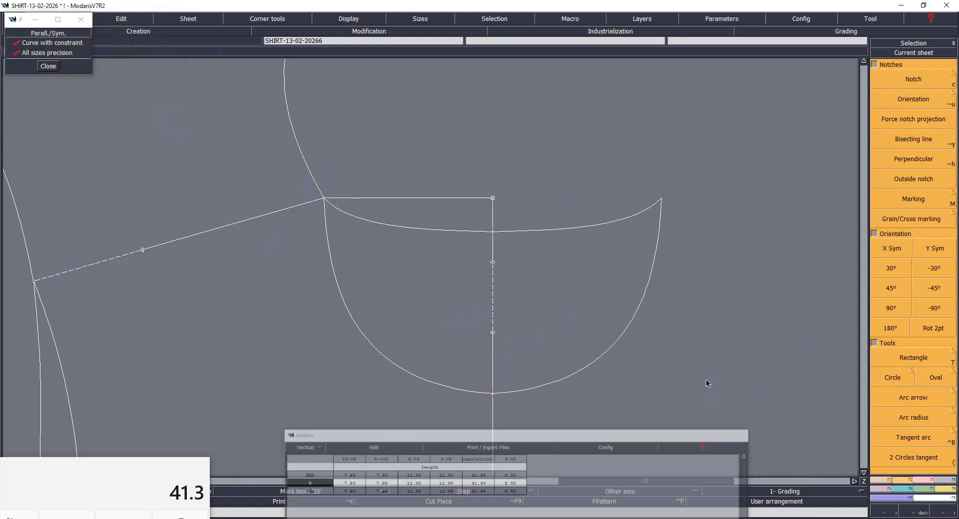
- Save the model and adjust the deep neckline curve's tangent at the centre line
key(ctrl+s)
click(432, 322)
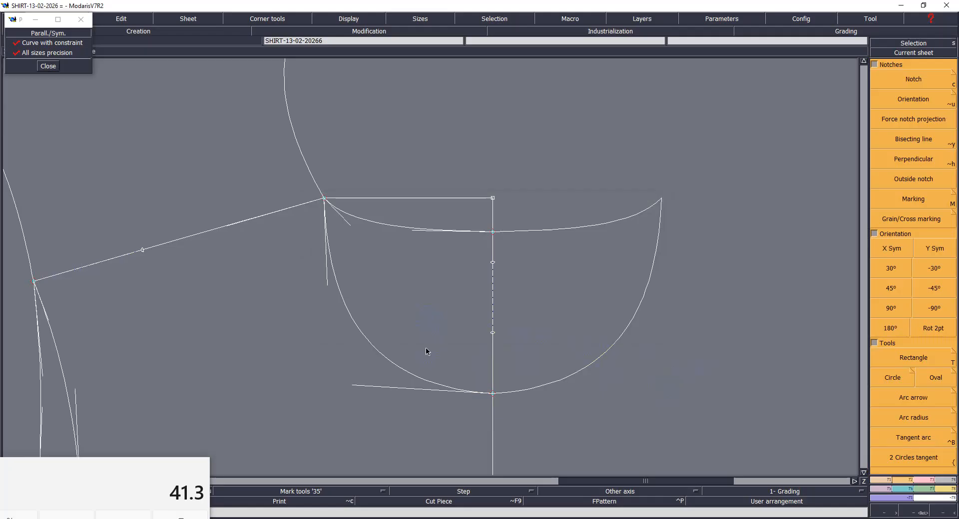
click(353, 390)
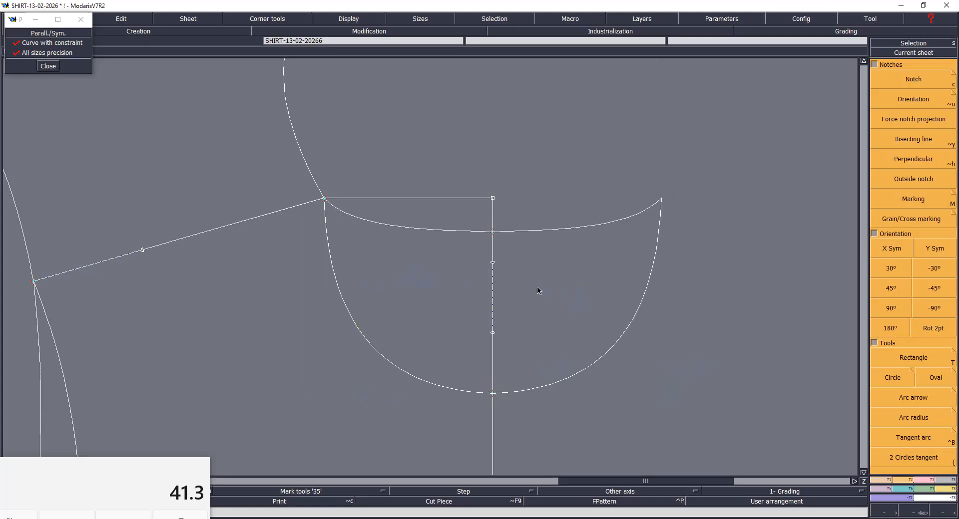
- Review the Picture-2 size chart, the Picture-1 measurement sketch and the Picture-4 front stitching sketch in the image viewer
key(Home)
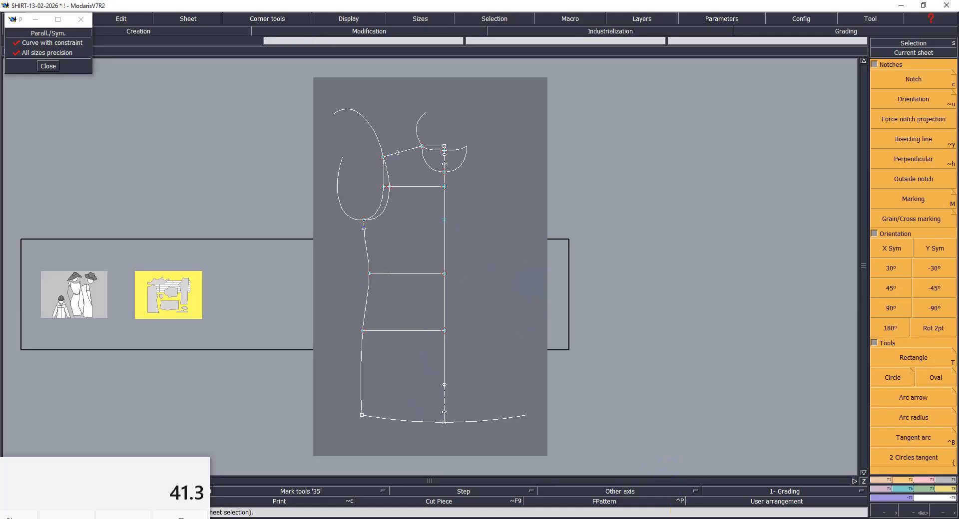
click(428, 482)
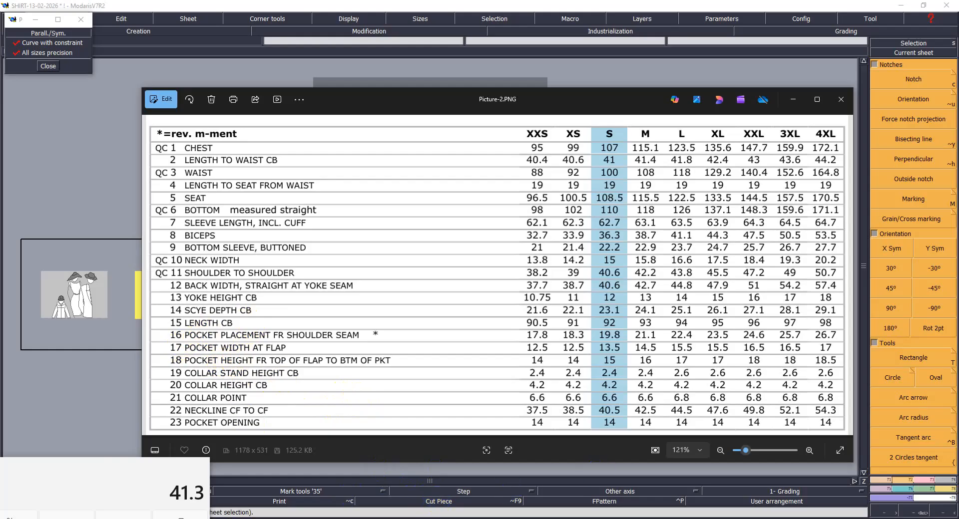
mouse_move(409, 514)
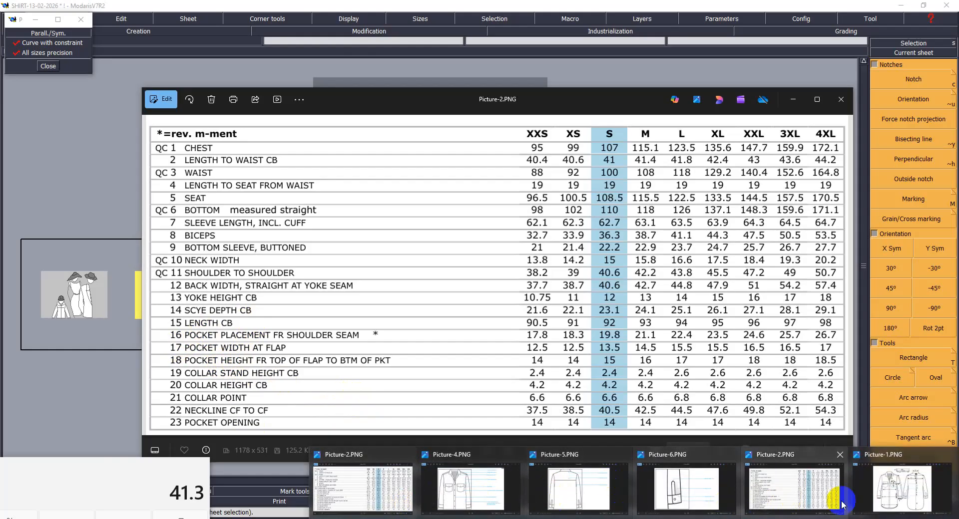
mouse_move(757, 505)
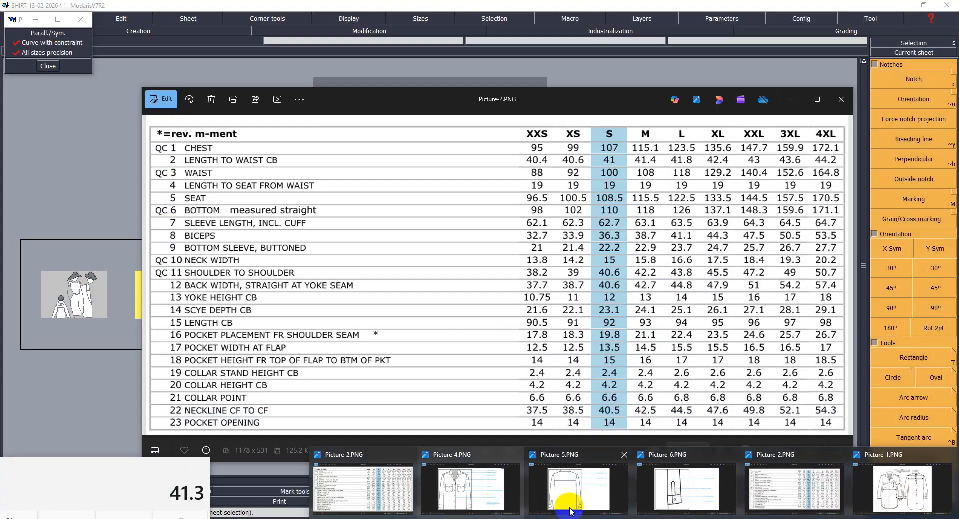
click(897, 494)
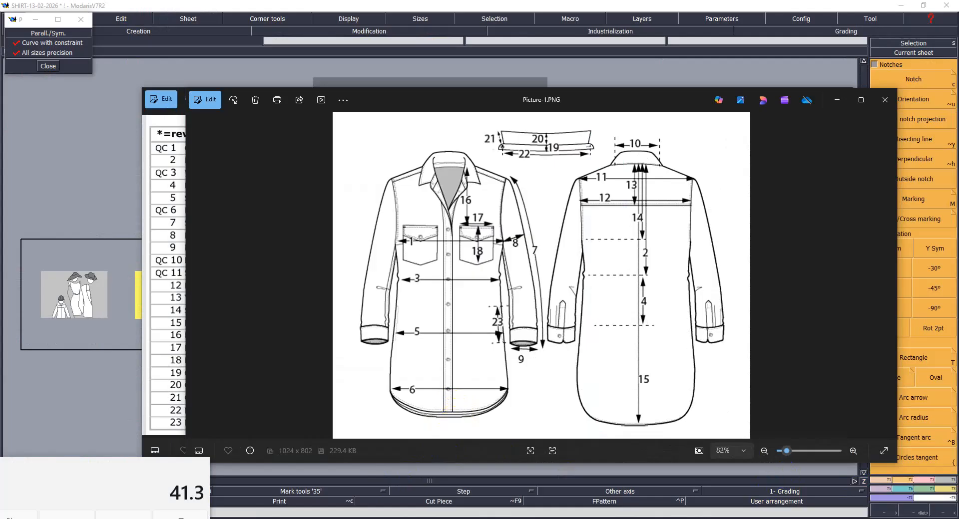
mouse_move(740, 511)
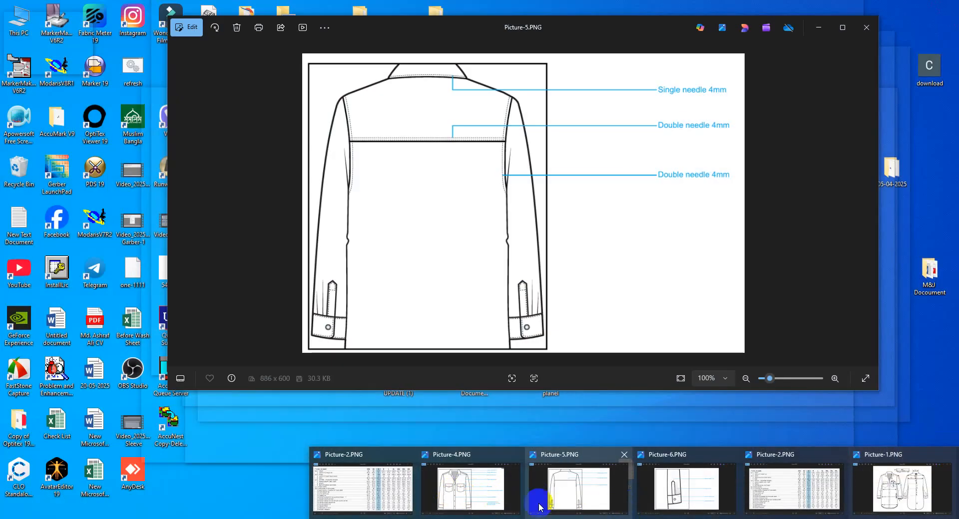
click(473, 499)
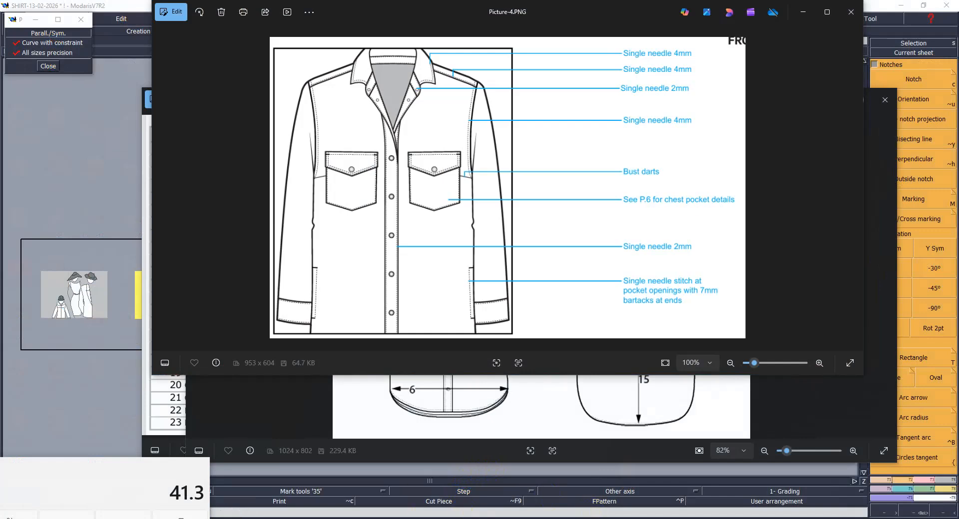
mouse_move(426, 518)
click(353, 500)
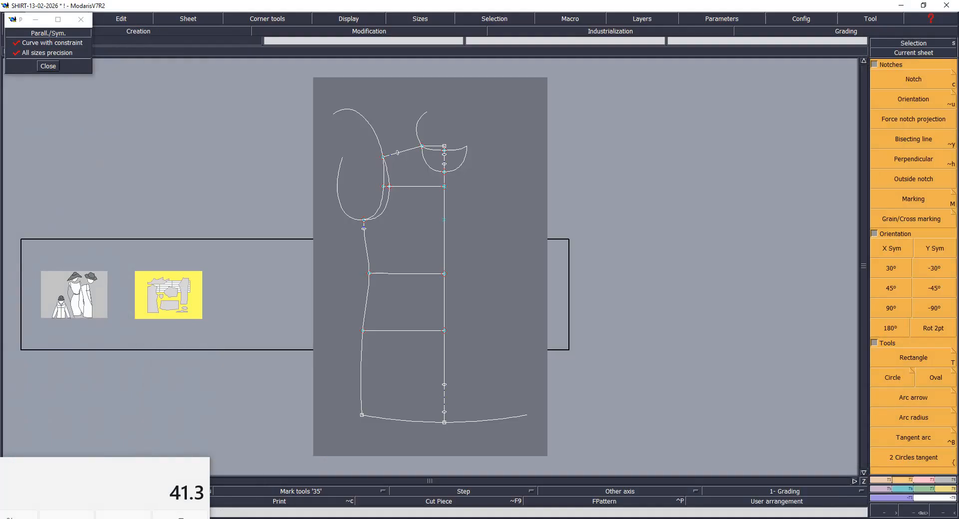
- Examine the curved hem shape on the Picture-3 shirt sketch, then return to the pattern
mouse_move(627, 518)
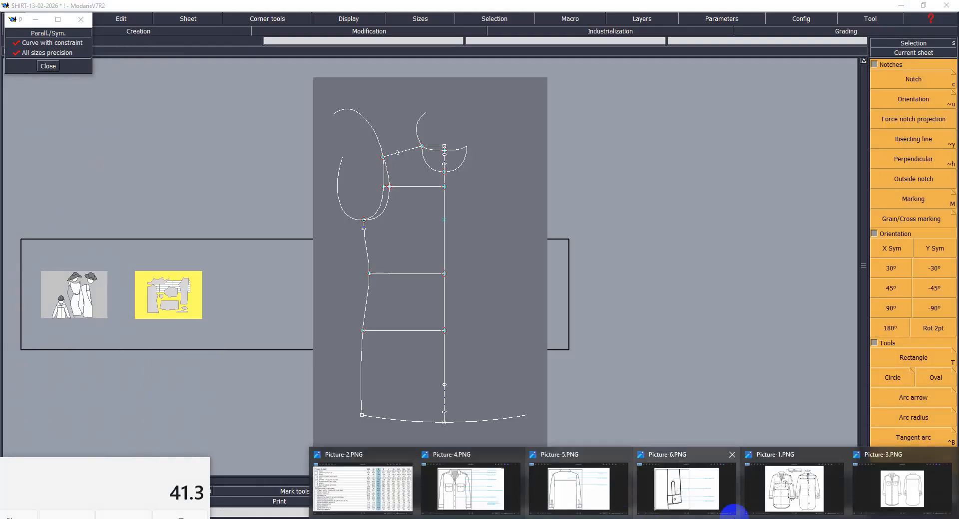
click(899, 485)
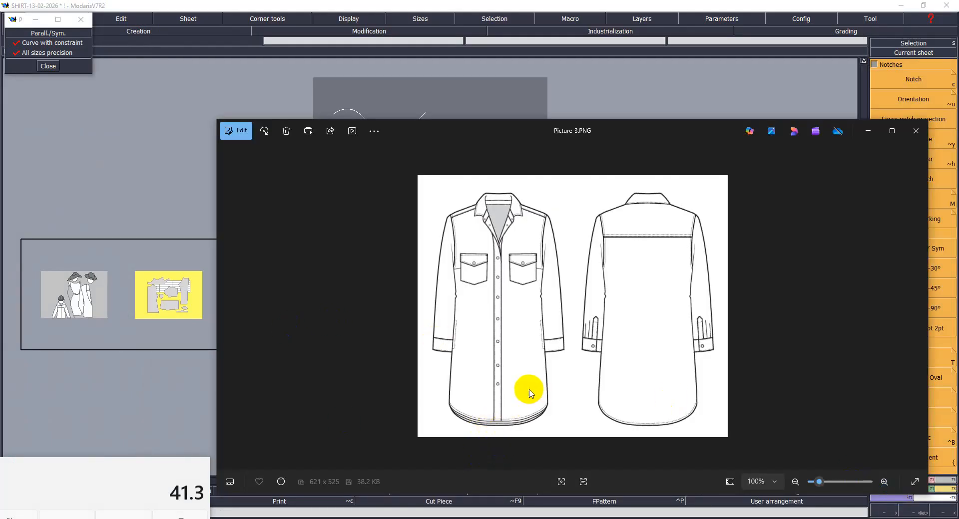
scroll(644, 417, up, 1)
scroll(636, 422, up, 1)
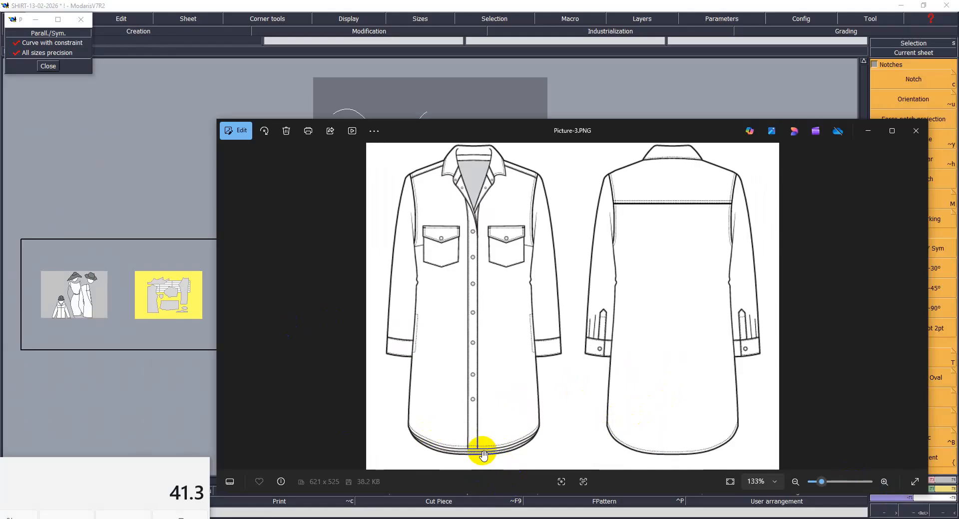
click(391, 500)
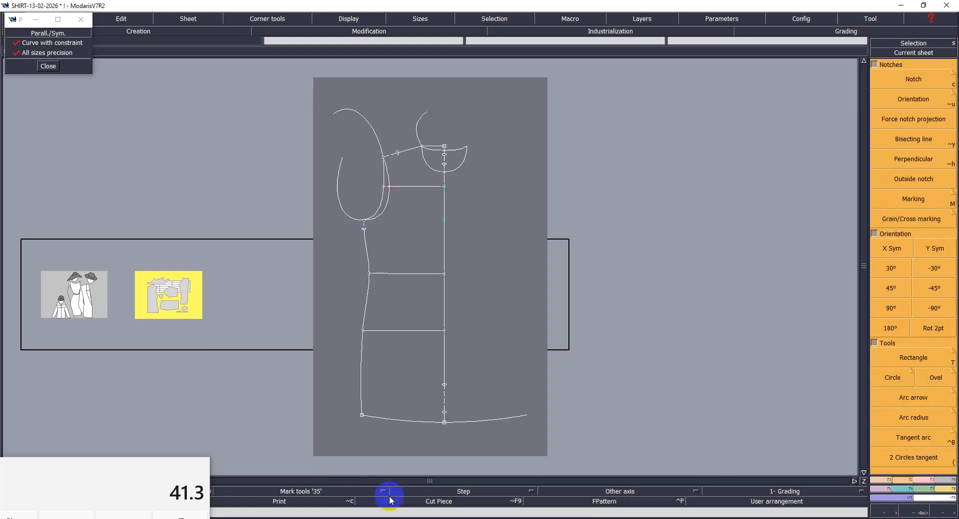
- Raise the side end point of the hem curve vertically, keeping dx at 0
key(Return)
drag(309, 265, 534, 433)
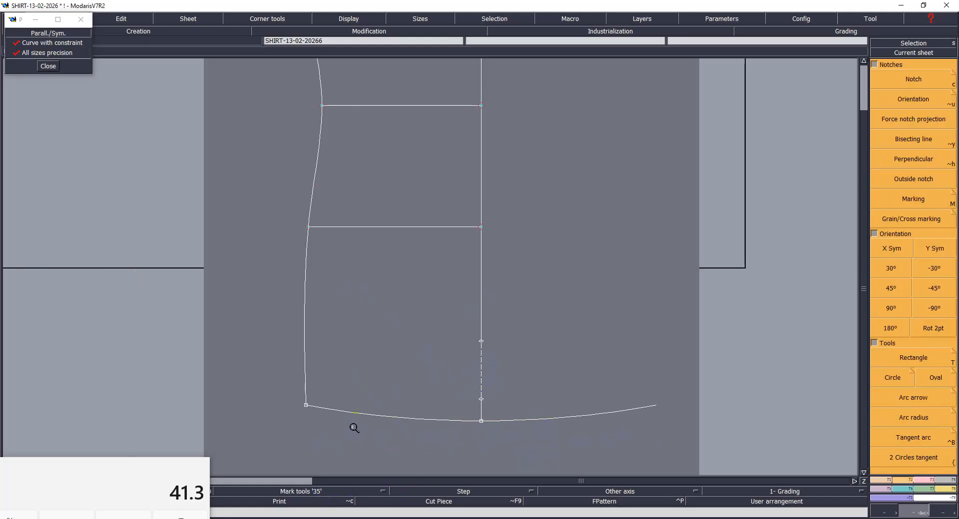
click(305, 403)
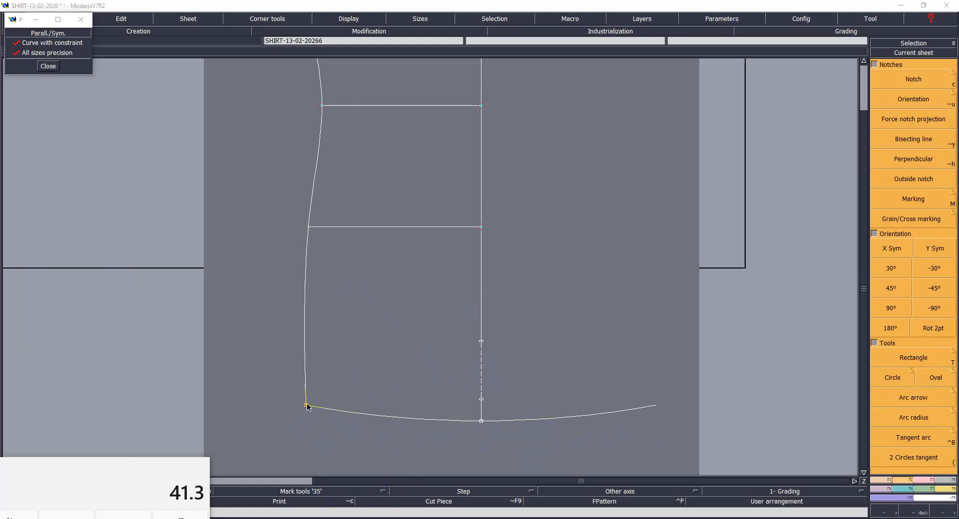
key(Down)
key(Down)
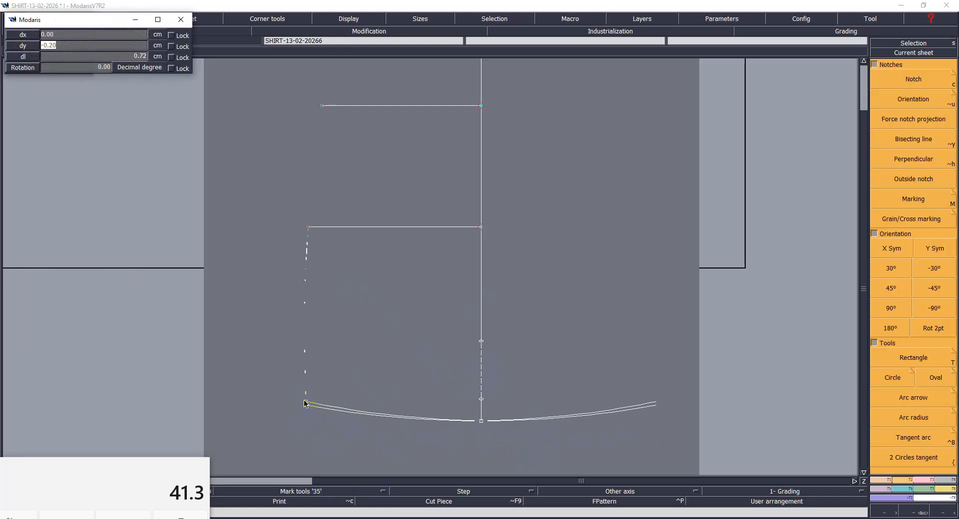
key(Return)
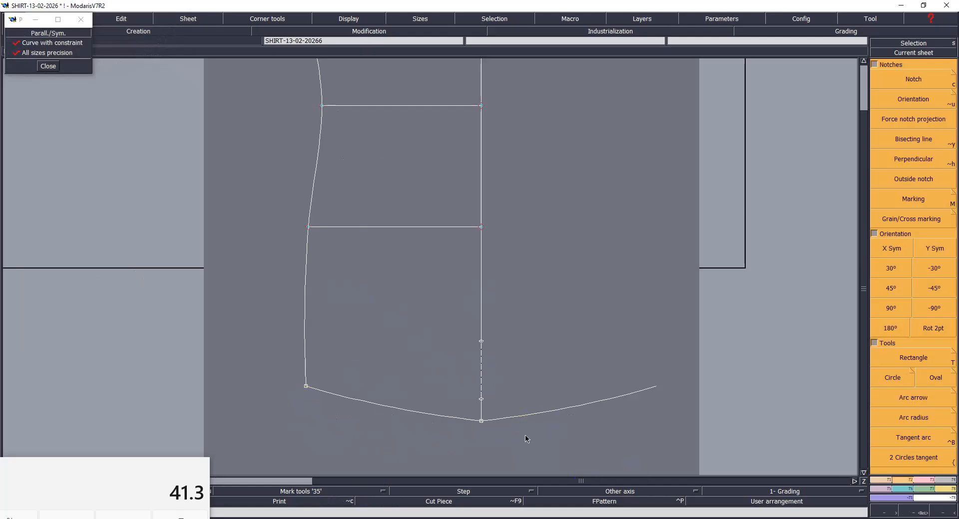
- Add a point on the centre line at a curve length of 2 cm from the hem's centre point
click(483, 421)
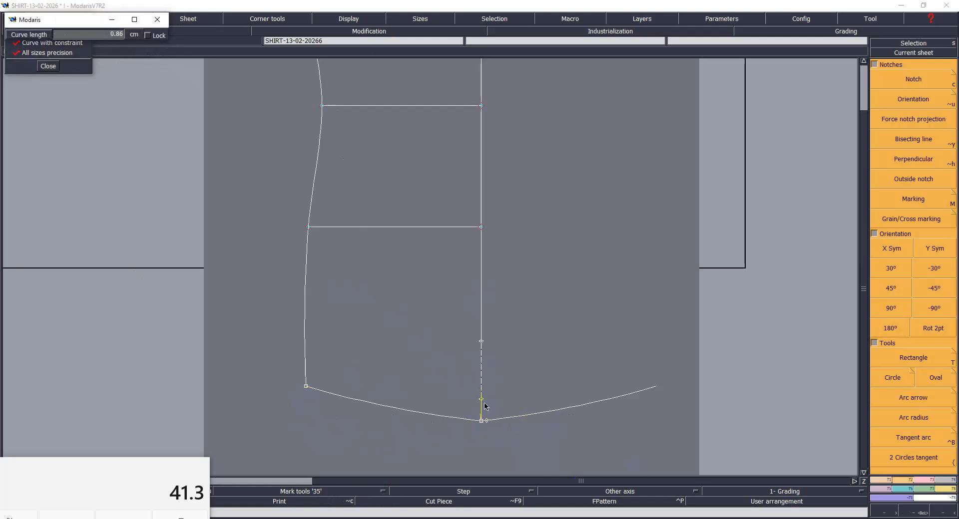
key(Down)
text(2)
key(Return)
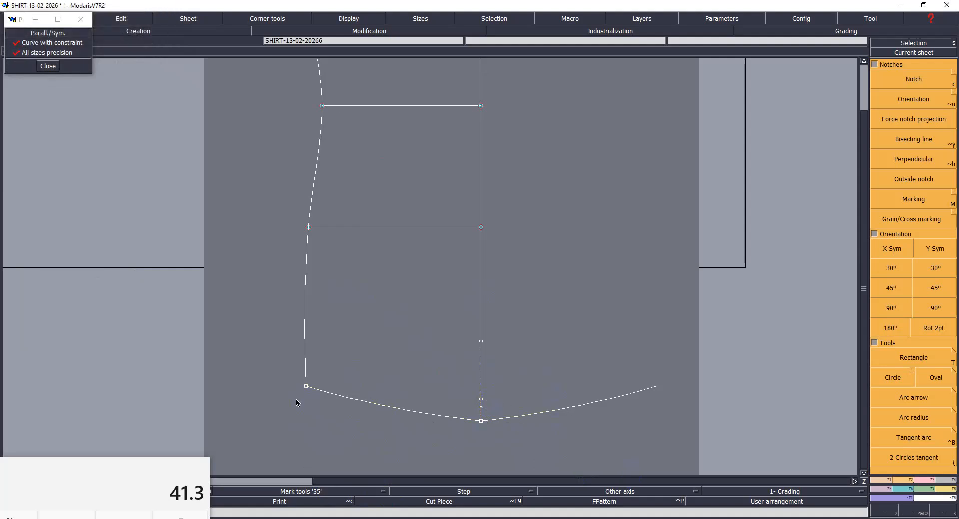
mouse_move(245, 184)
mouse_down()
mouse_move(599, 427)
mouse_move(686, 448)
mouse_up()
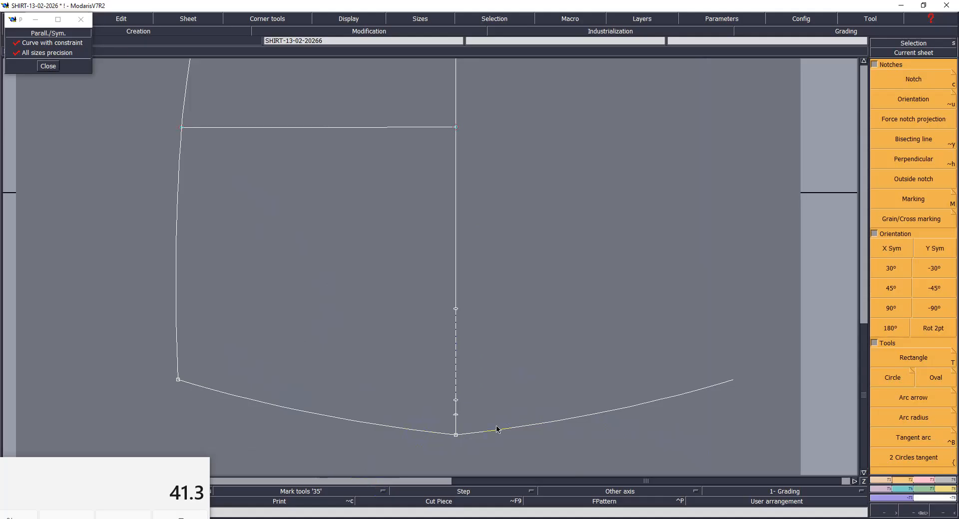
- Draw a straight line from the centre-line point to the hem's side end point, and delete the old symmetry axis with its mirrored half
click(456, 417)
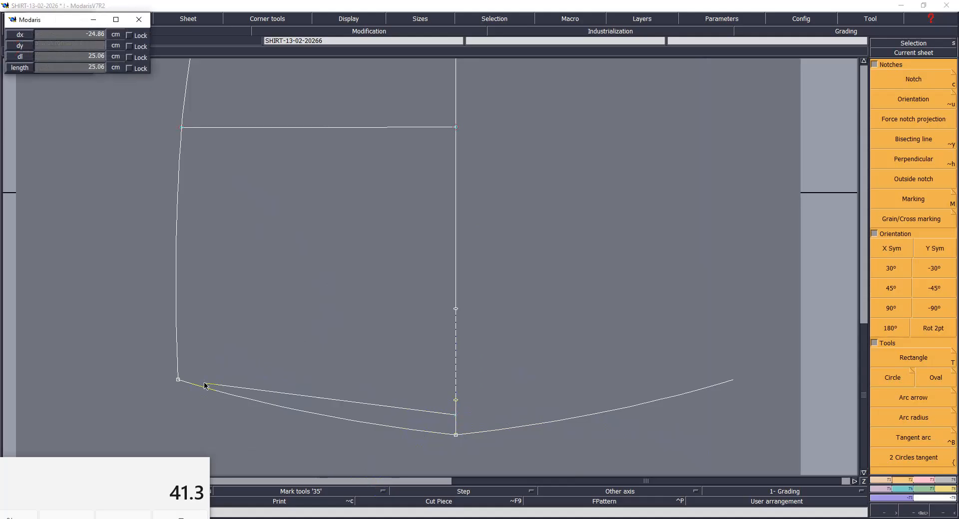
click(179, 380)
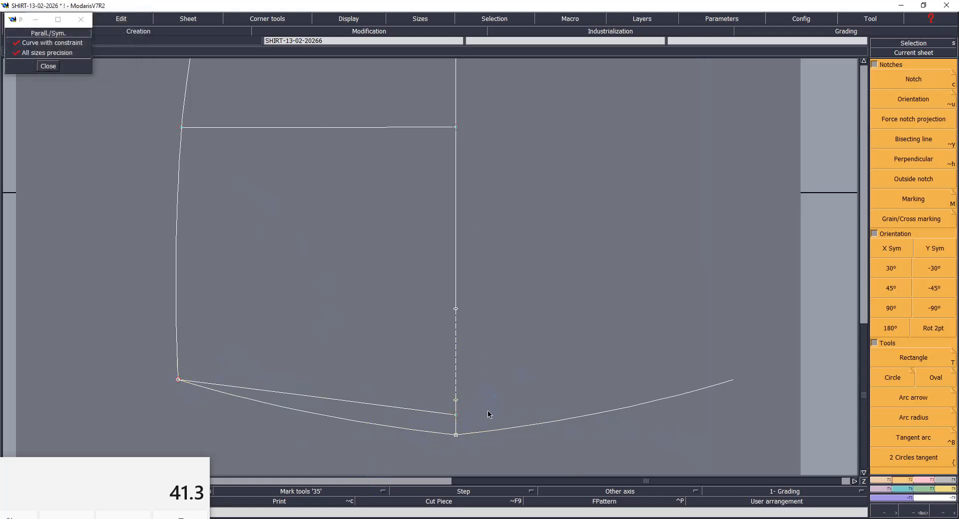
drag(434, 292, 497, 408)
click(456, 379)
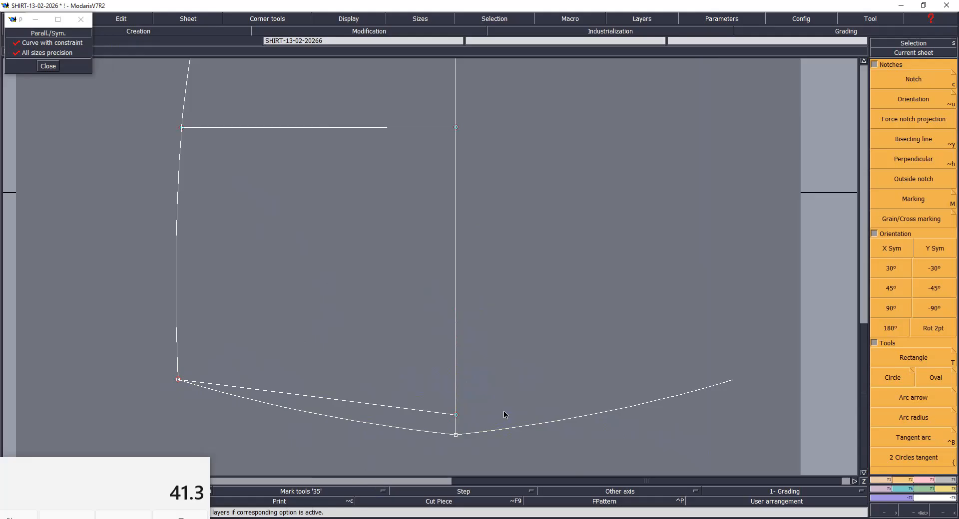
click(544, 423)
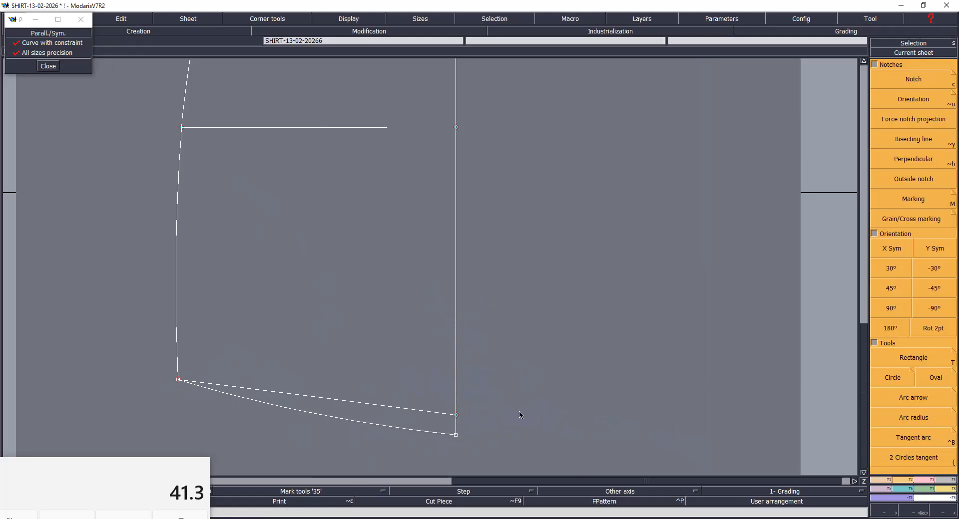
- Place a symmetry axis along the centre line and mirror the hem curve and the new straight line across it
click(455, 306)
click(455, 227)
click(388, 427)
click(385, 406)
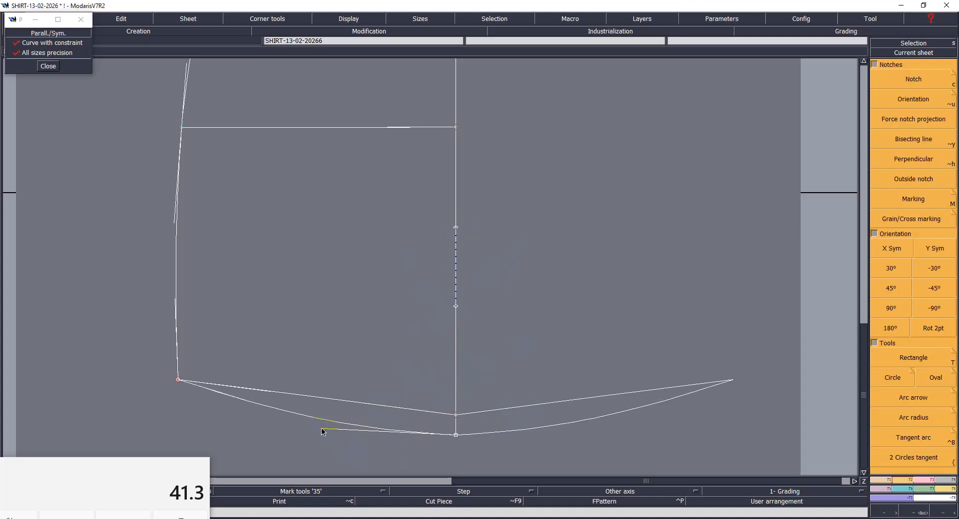
- Reshape both mirrored hem lines with their tangent handles into smooth curves, and save the pattern
click(321, 428)
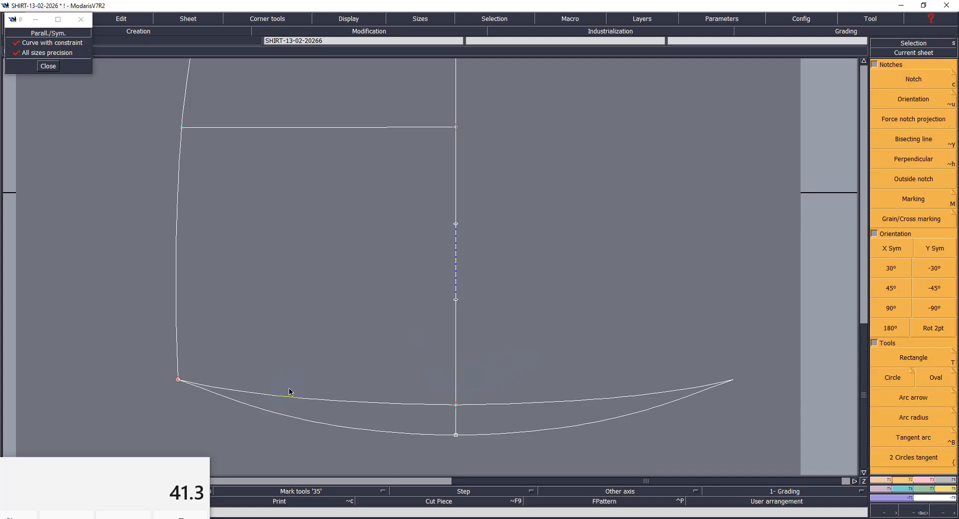
key(F11)
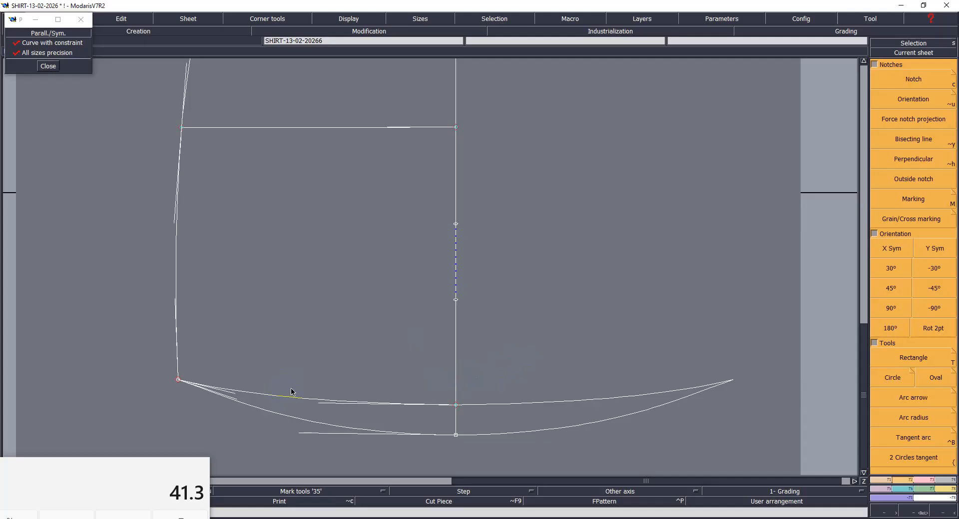
click(237, 395)
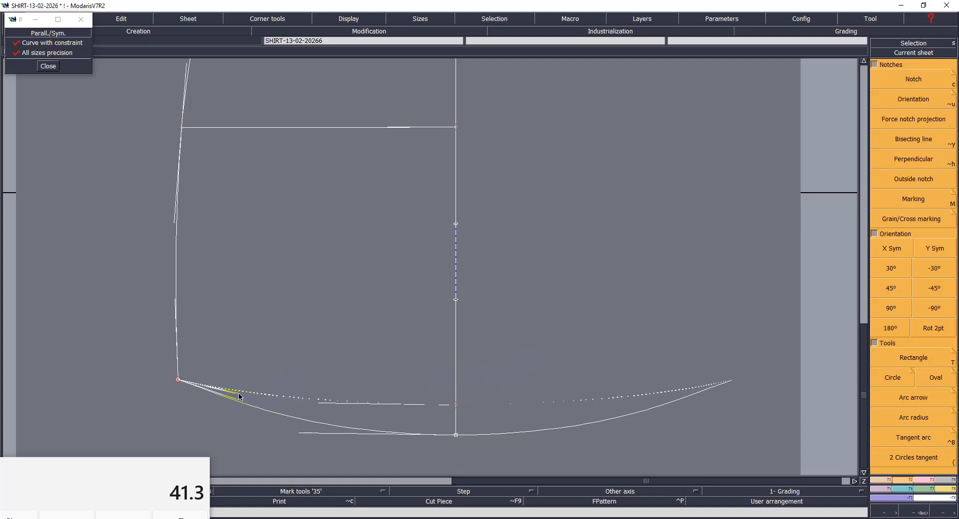
click(244, 397)
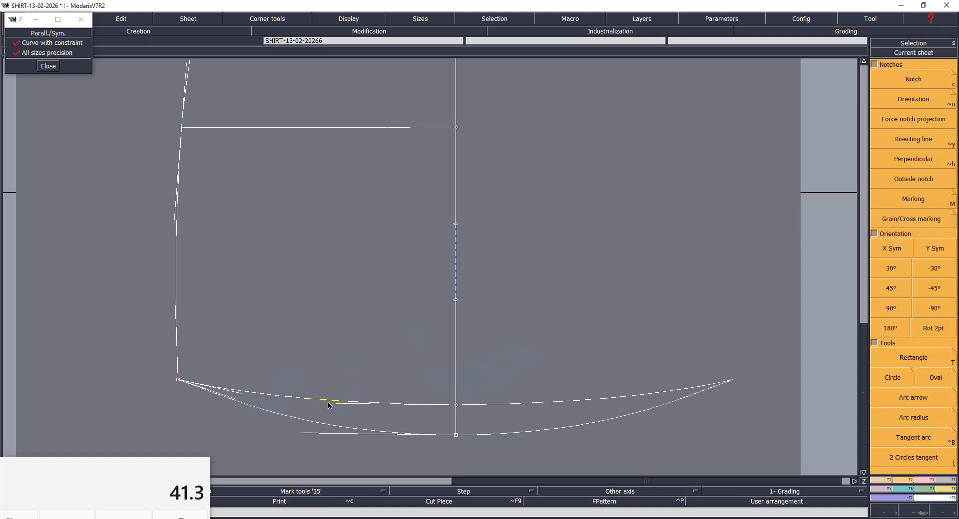
click(363, 353)
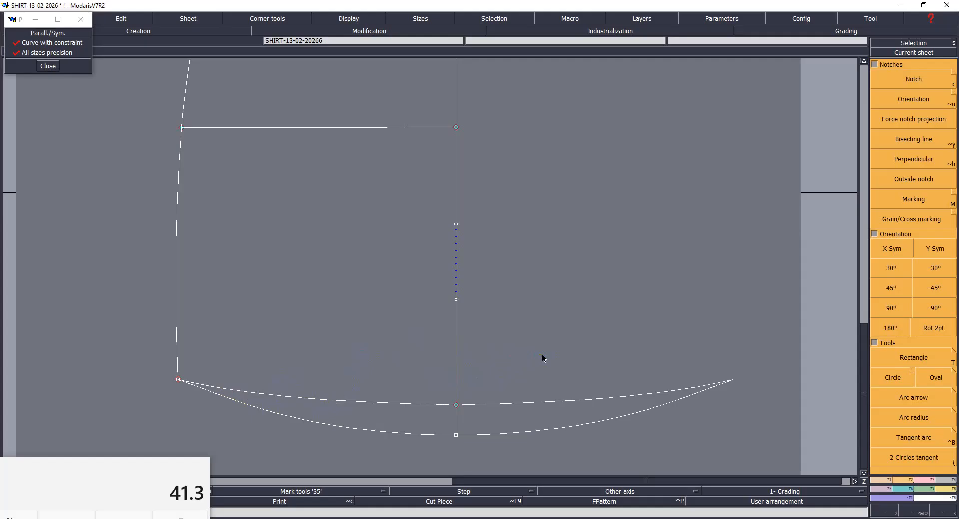
key(ctrl+s)
click(434, 323)
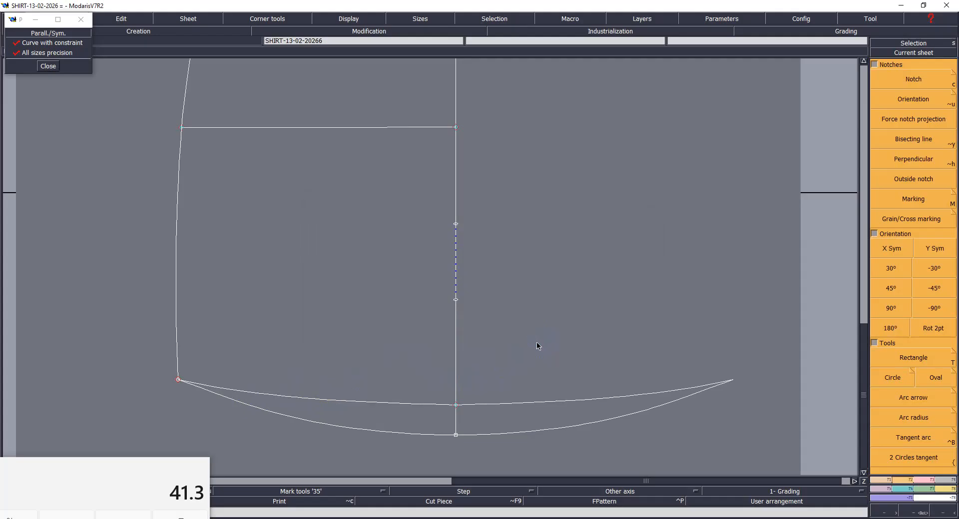
key(Home)
click(480, 292)
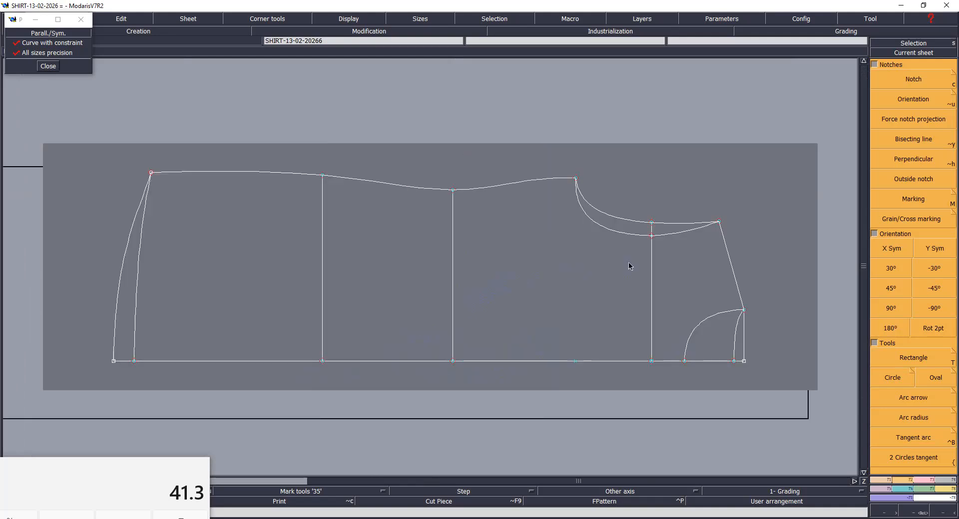
click(430, 322)
key(Return)
- Turn off the Curve with constraint option for parallel lines
drag(580, 161, 783, 353)
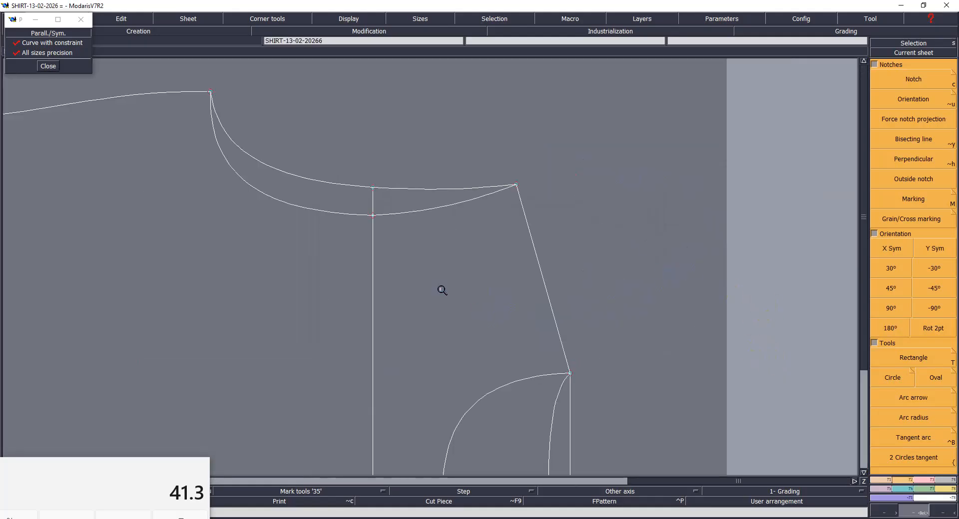
key(s)
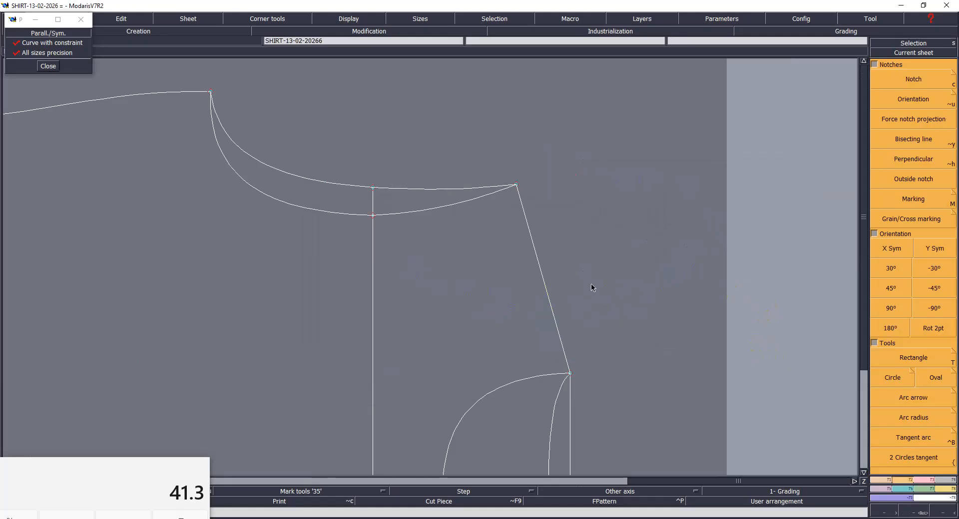
click(537, 269)
click(507, 283)
click(50, 43)
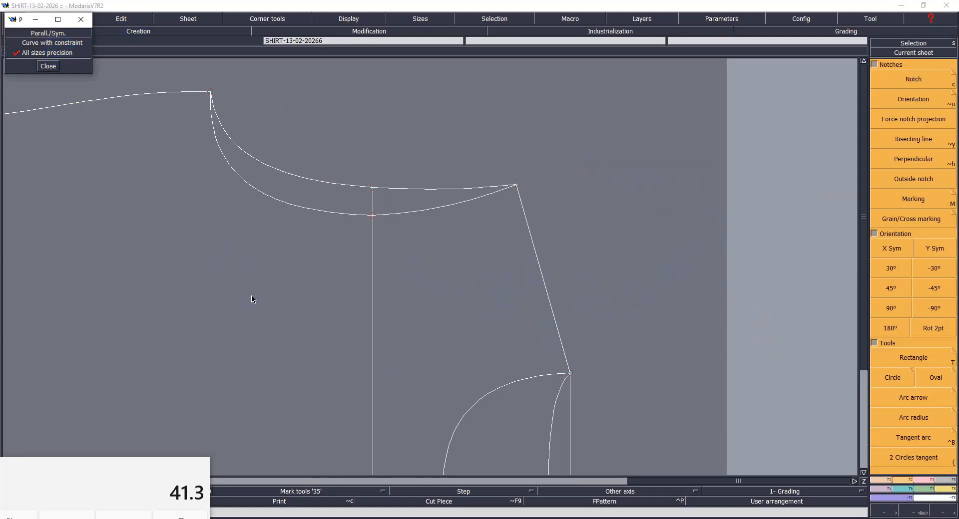
key(F1)
click(912, 298)
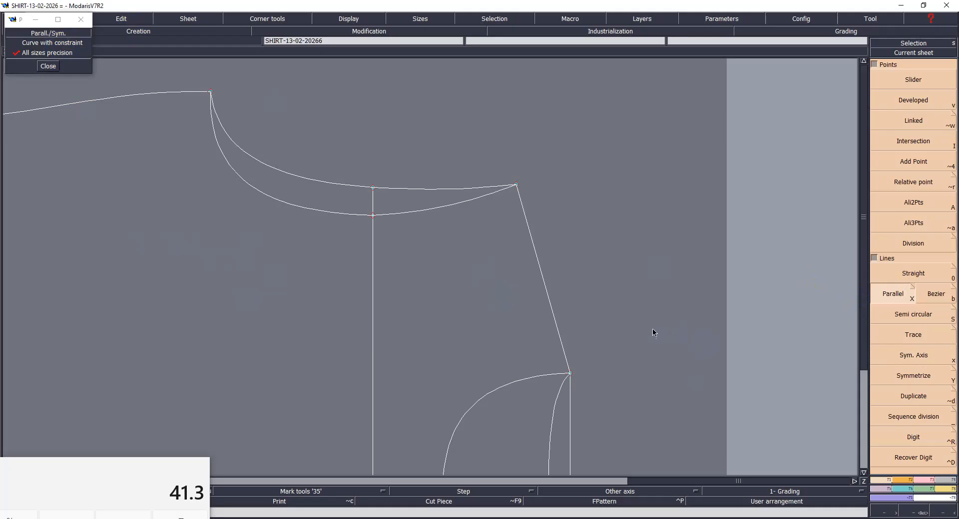
- Try a line parallel to the shoulder line at a distance of 4.00 cm, and undo it
click(543, 283)
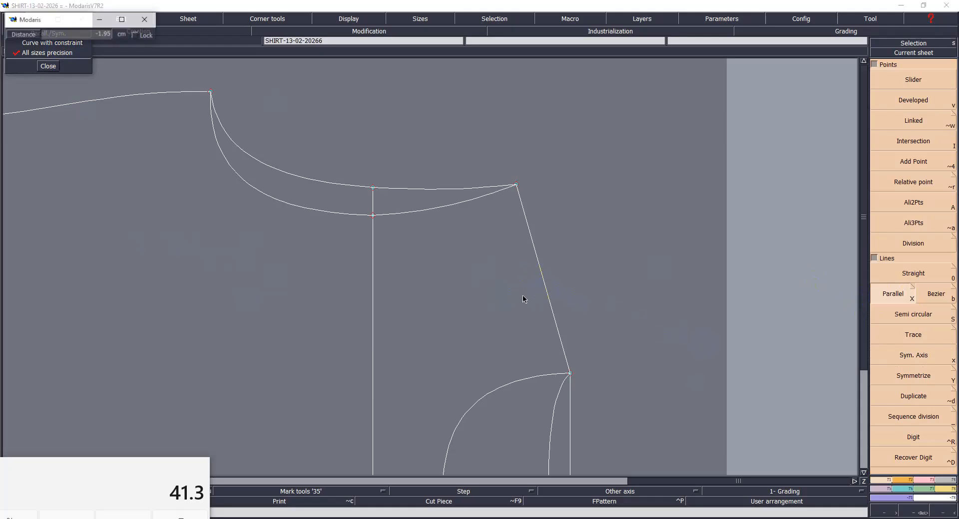
text(4.00)
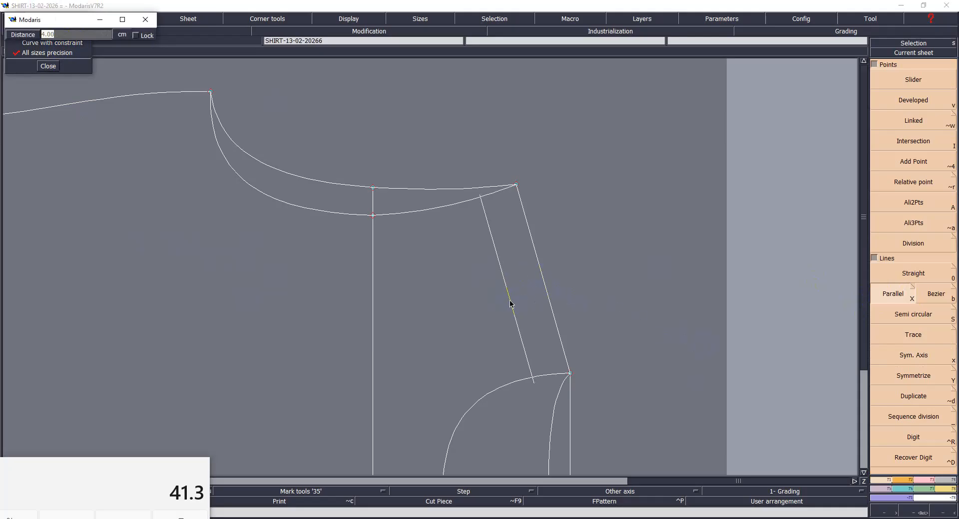
key(Return)
key(ctrl+z)
- Draw a parallel line inside the shoulder line and adjust its ends to the front armhole and front neckline curves
click(539, 272)
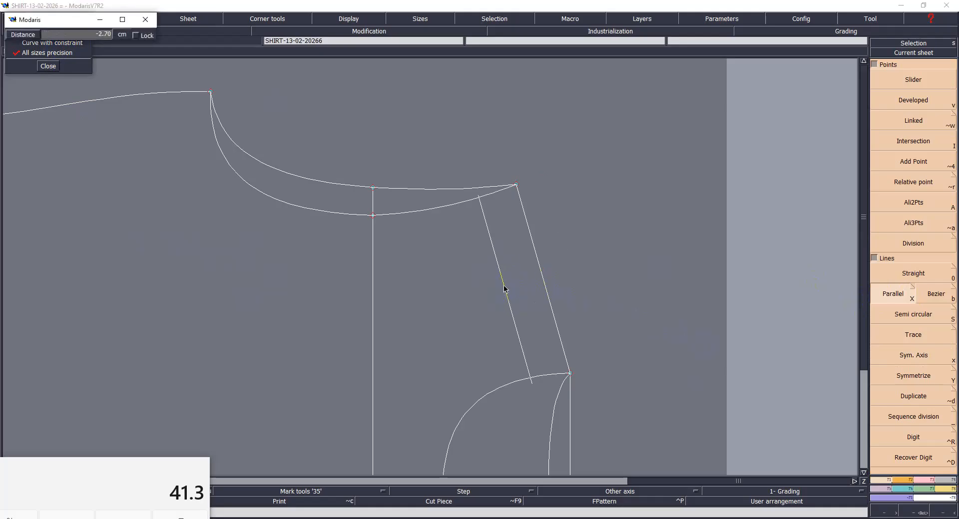
key(Return)
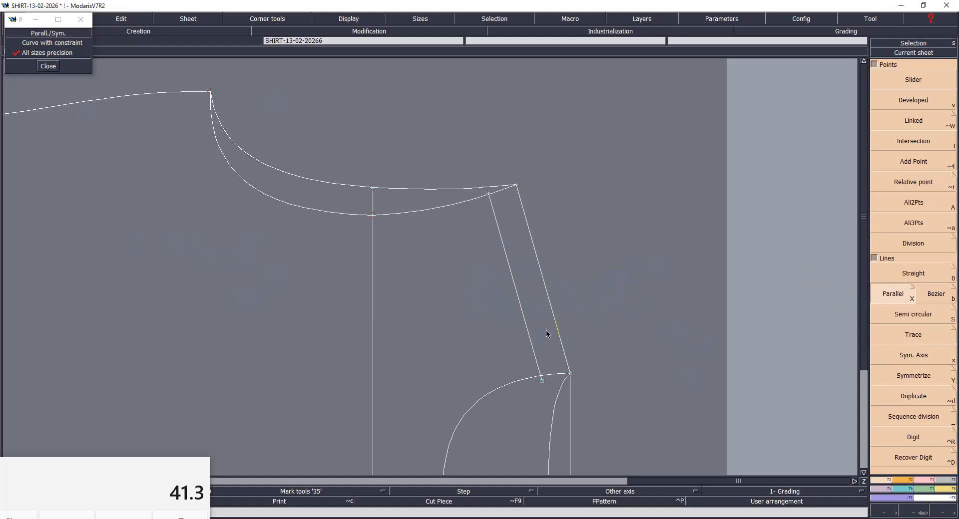
key(F3)
click(935, 150)
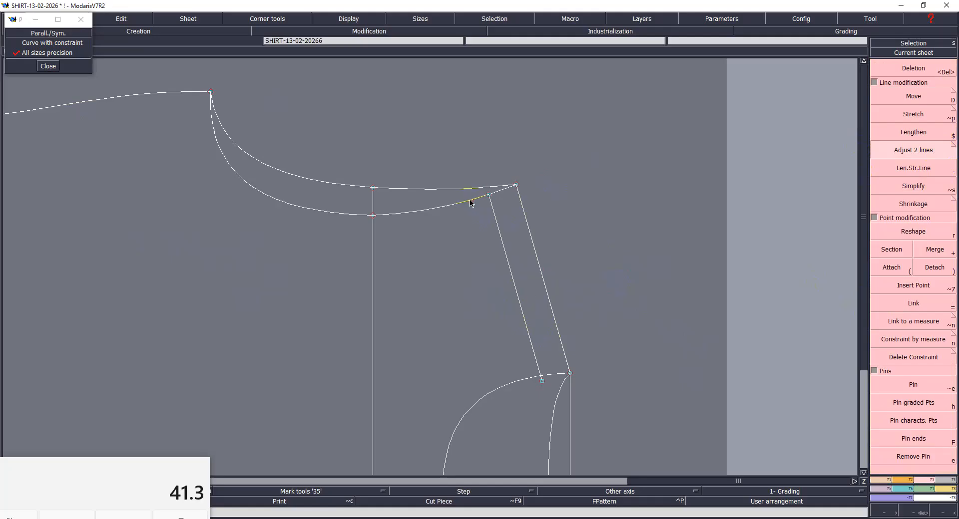
click(529, 339)
click(525, 375)
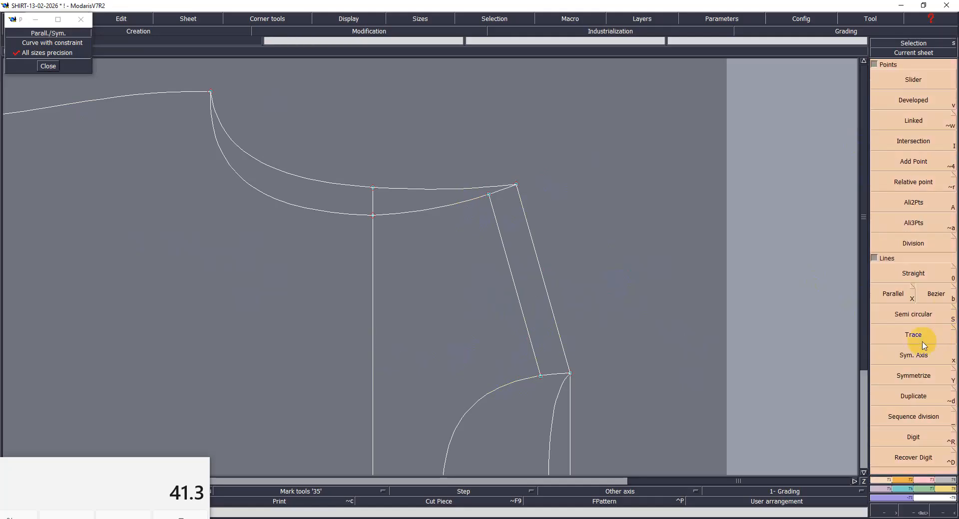
- Mirror the parallel line, front neckline and front armhole across a symmetry axis on the shoulder line, and save the pattern
click(913, 355)
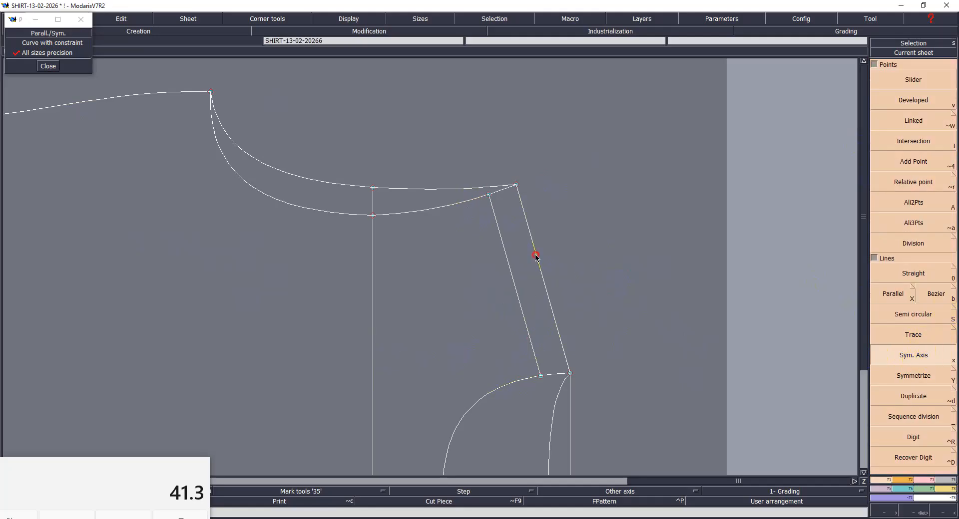
click(552, 307)
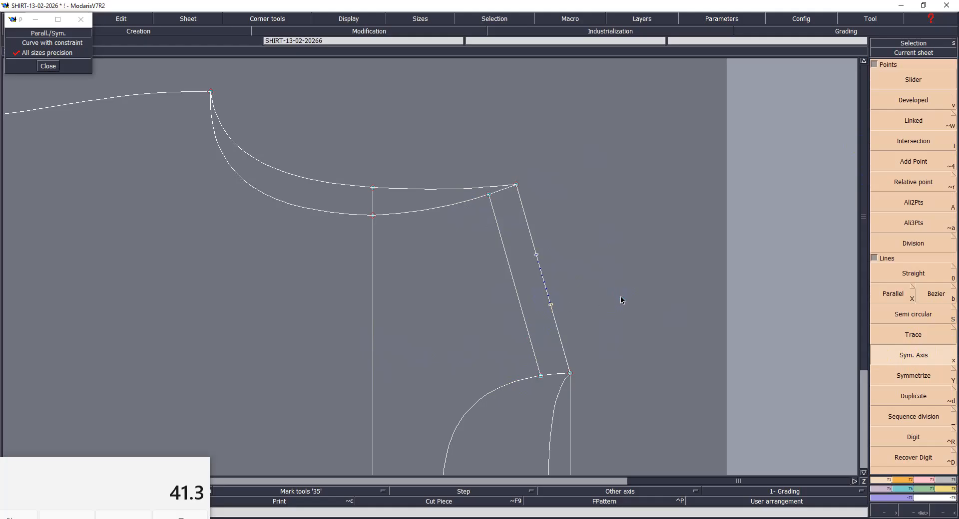
key(y)
click(531, 334)
click(553, 375)
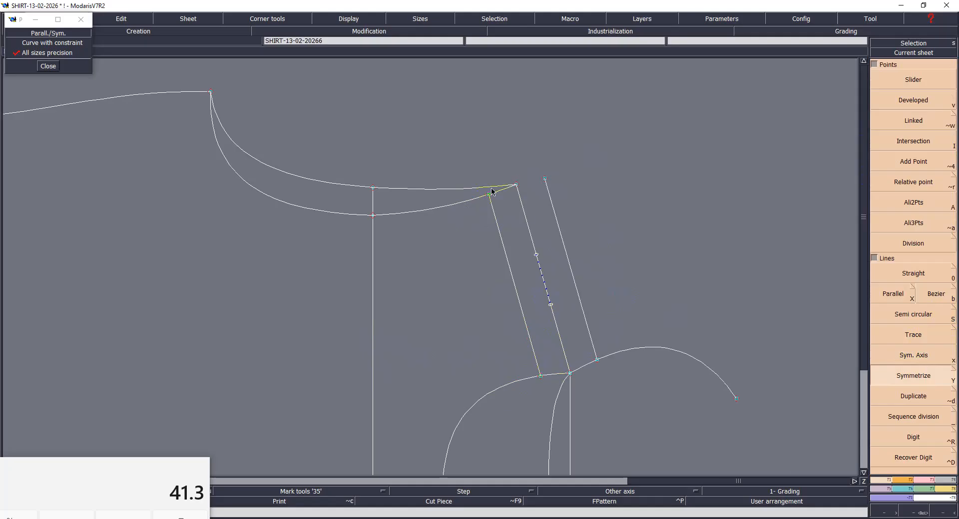
click(456, 205)
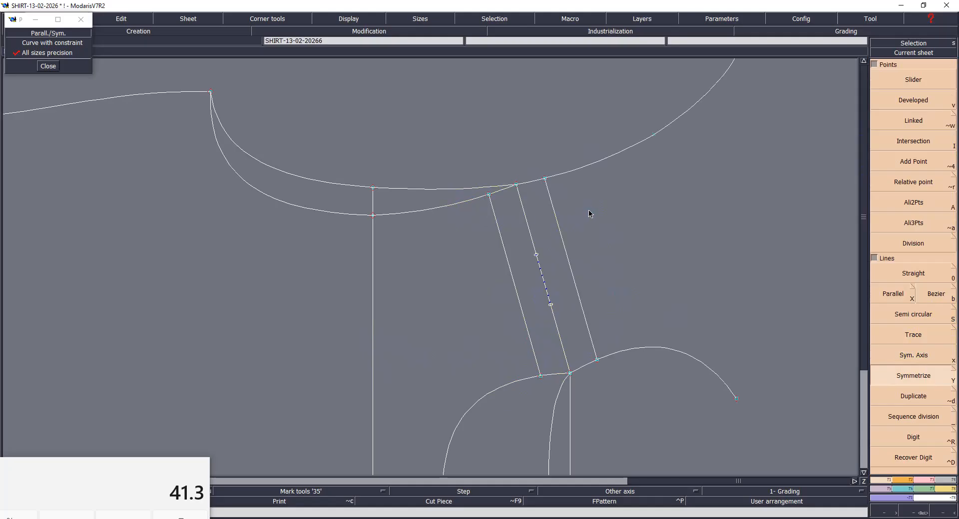
click(593, 301)
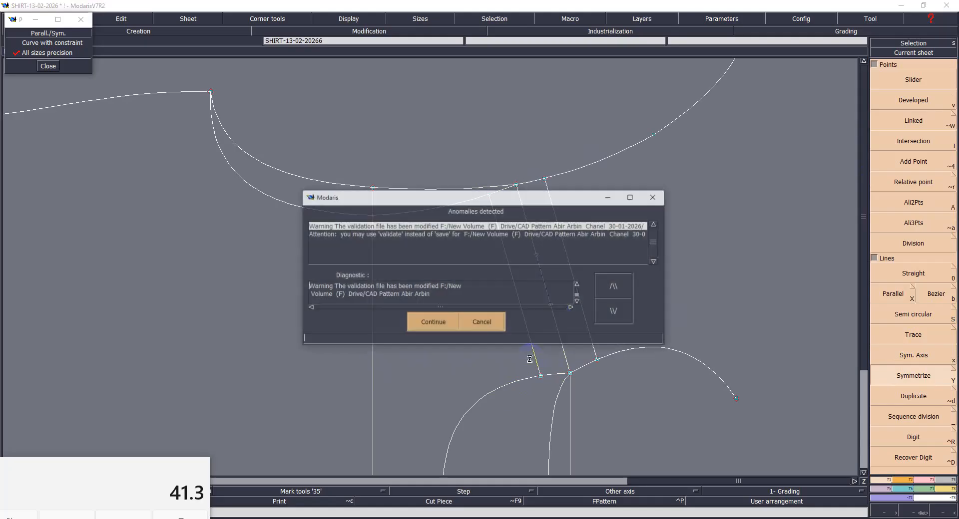
click(436, 327)
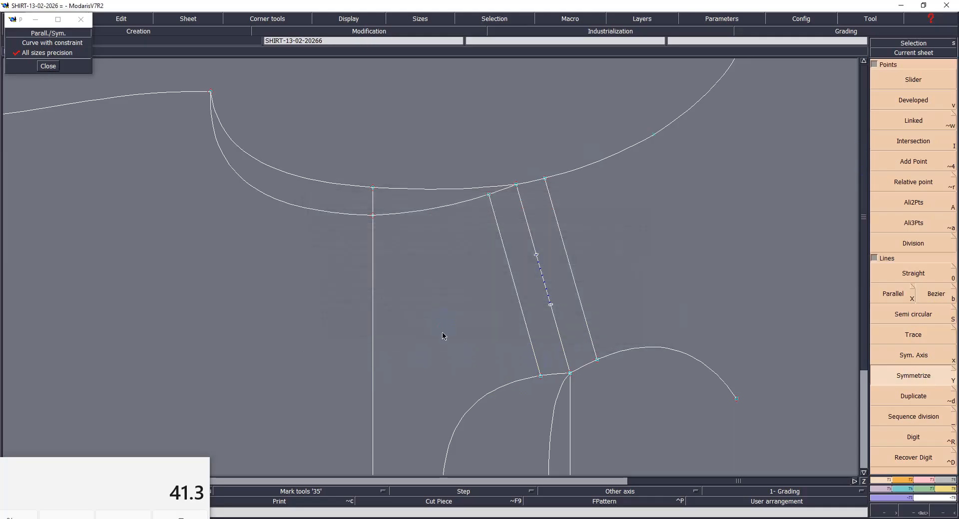
- Trim the mirrored armhole and neckline curves to the mirrored parallel line, and attach their end points at the shoulder
key(F3)
click(922, 152)
click(535, 181)
click(552, 201)
click(586, 369)
click(892, 264)
click(596, 360)
click(570, 373)
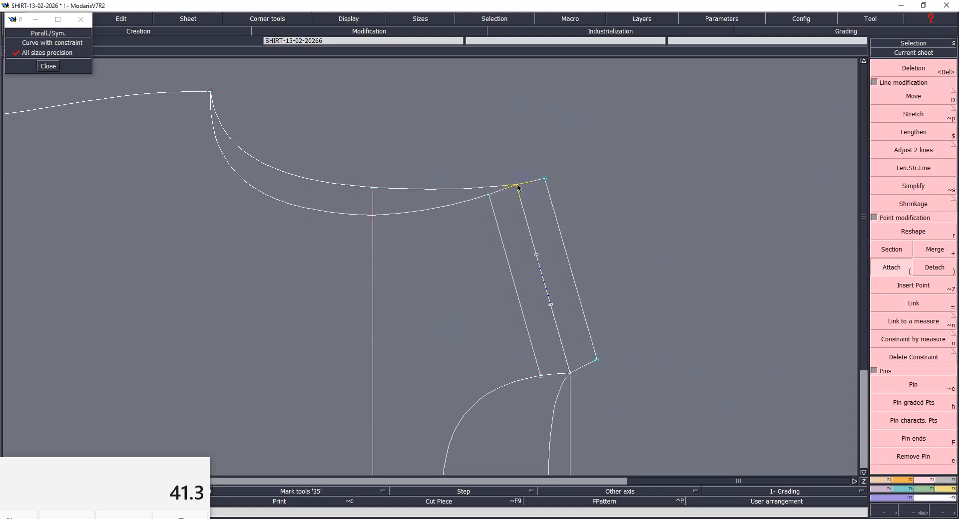
- Delete the symmetry axis from the shoulder line
drag(505, 233, 567, 323)
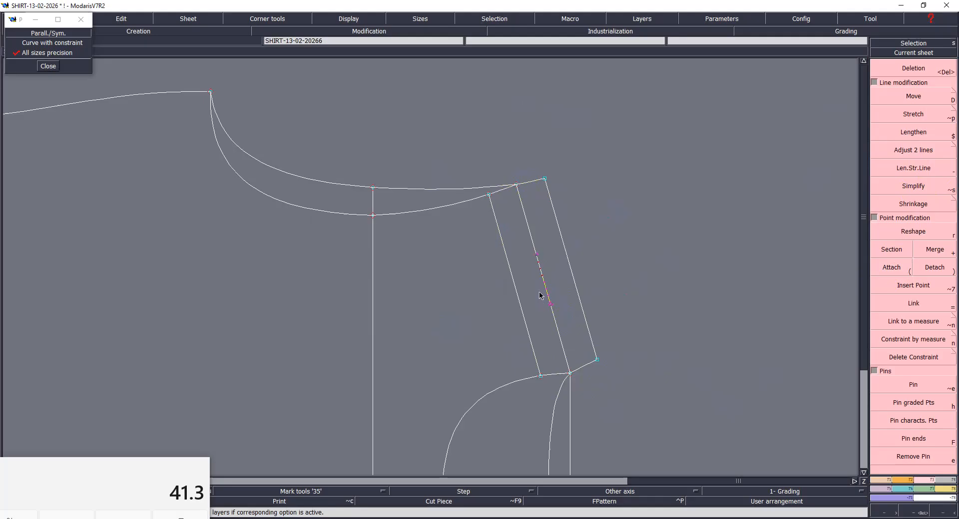
click(643, 257)
key(a)
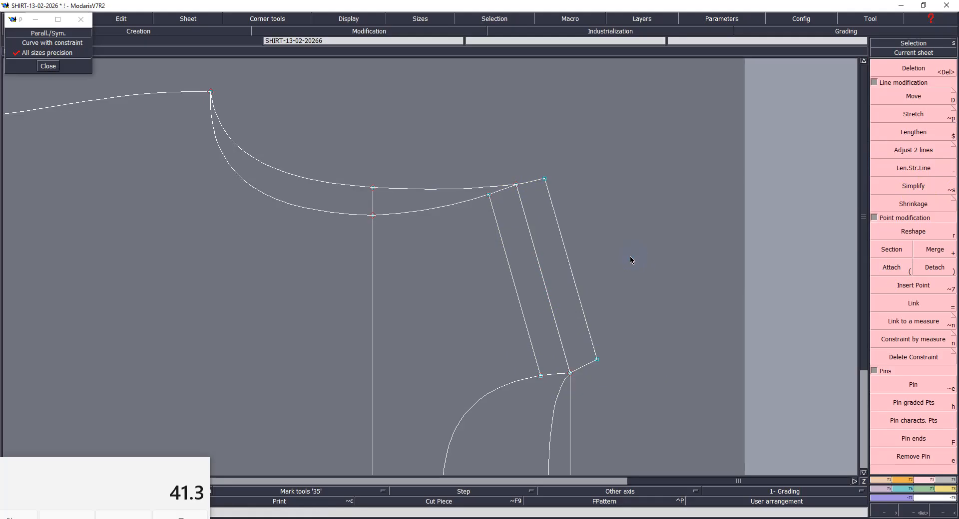
- Draw a horizontal DF grain line across the middle of the body piece, and save the pattern
key(Home)
click(513, 275)
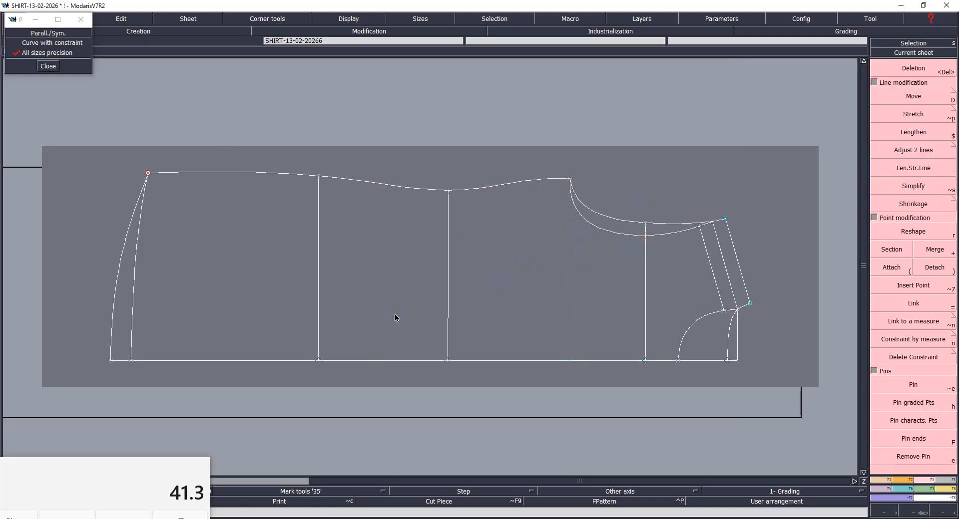
click(249, 261)
click(498, 248)
click(422, 322)
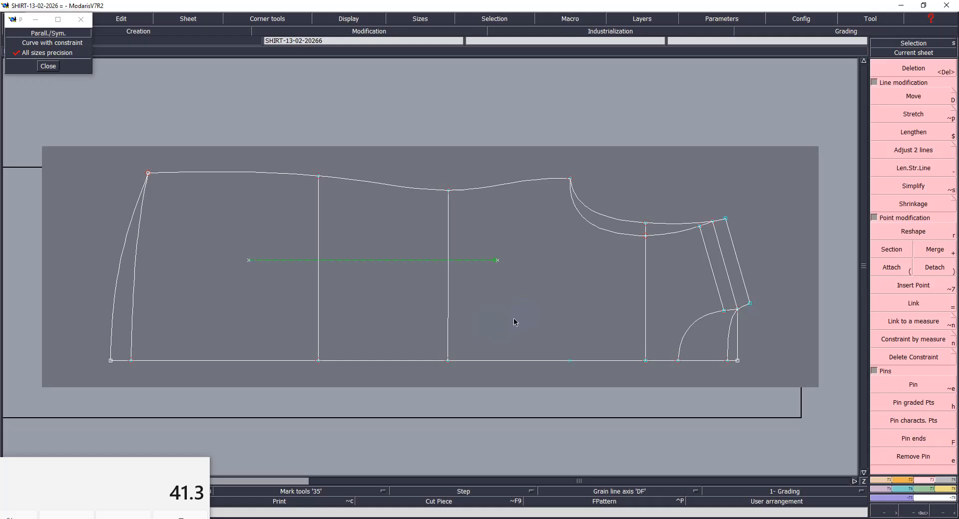
key(ctrl+s)
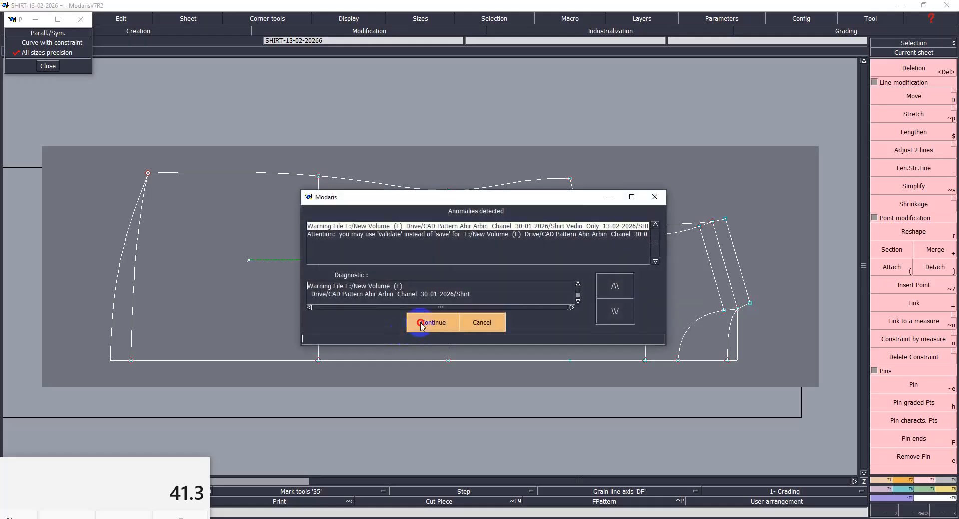
click(420, 325)
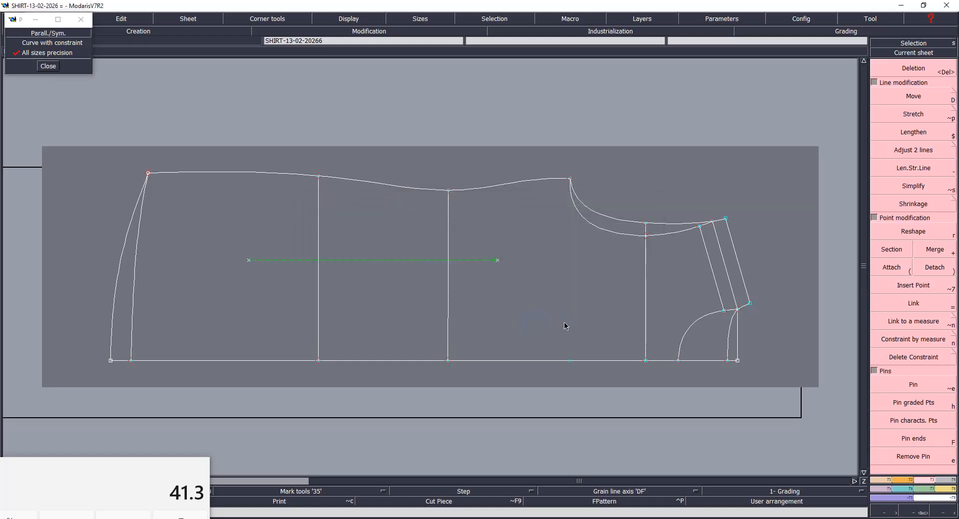